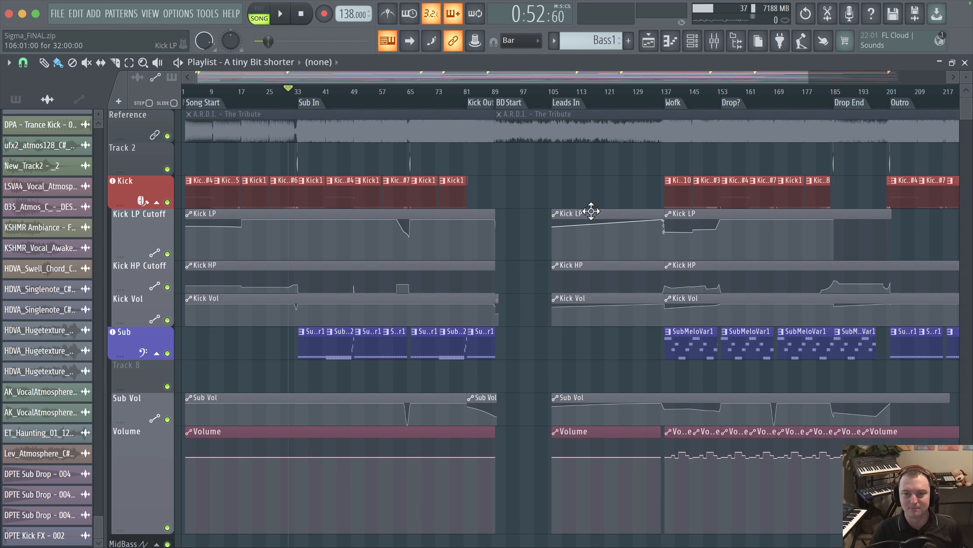
{"action": "scroll", "coordinate": [527, 159], "scroll_direction": "up", "scroll_amount": 5}
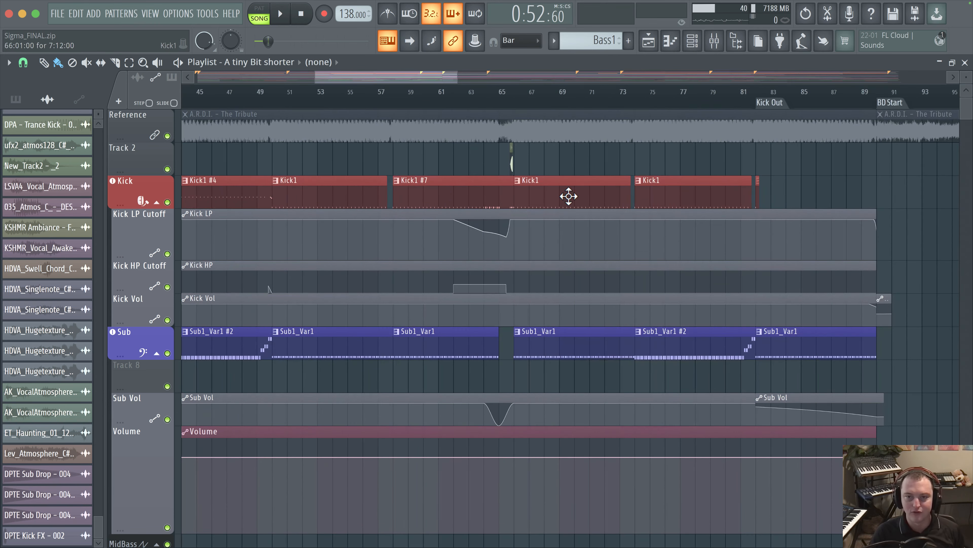
{"action": "scroll", "coordinate": [537, 203], "scroll_direction": "left", "scroll_amount": 5}
{"action": "scroll", "coordinate": [453, 211], "scroll_direction": "down", "scroll_amount": 3}
{"action": "scroll", "coordinate": [398, 212], "scroll_direction": "left", "scroll_amount": 2}
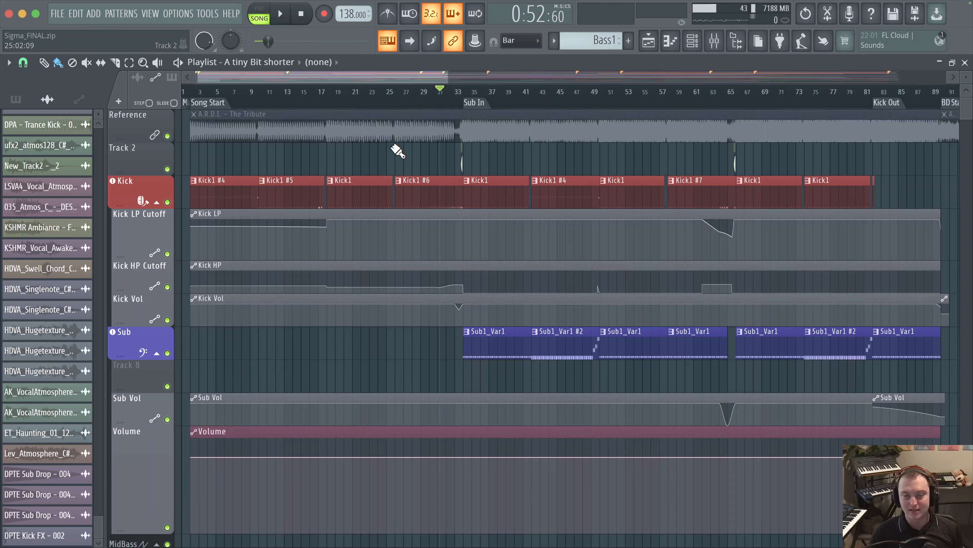
{"action": "scroll", "coordinate": [526, 180], "scroll_direction": "up", "scroll_amount": 3}
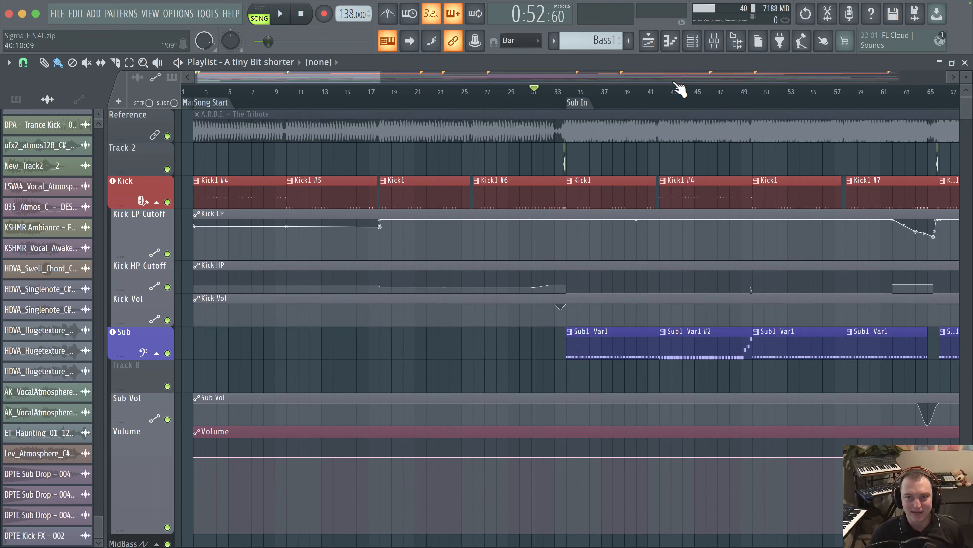
{"action": "left_click", "coordinate": [723, 39]}
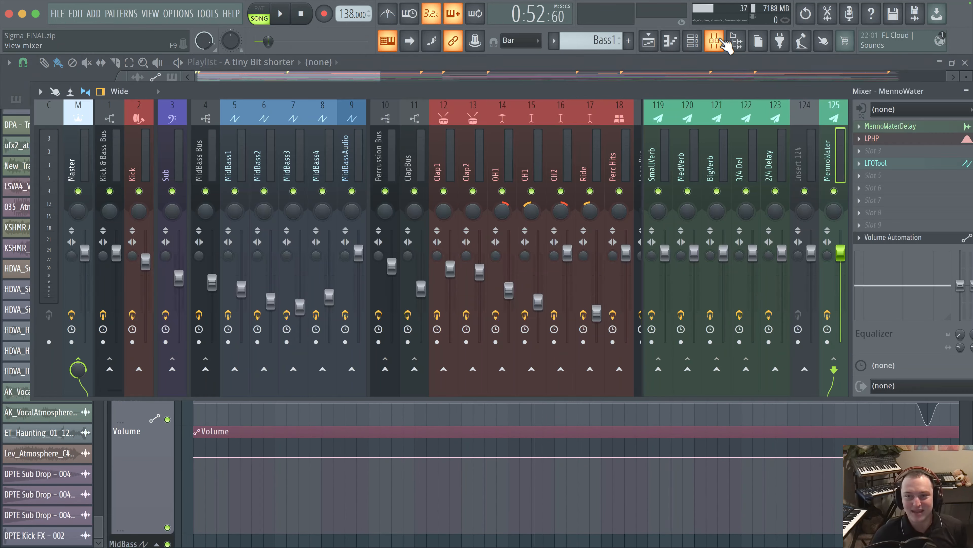
{"action": "left_click", "coordinate": [724, 39]}
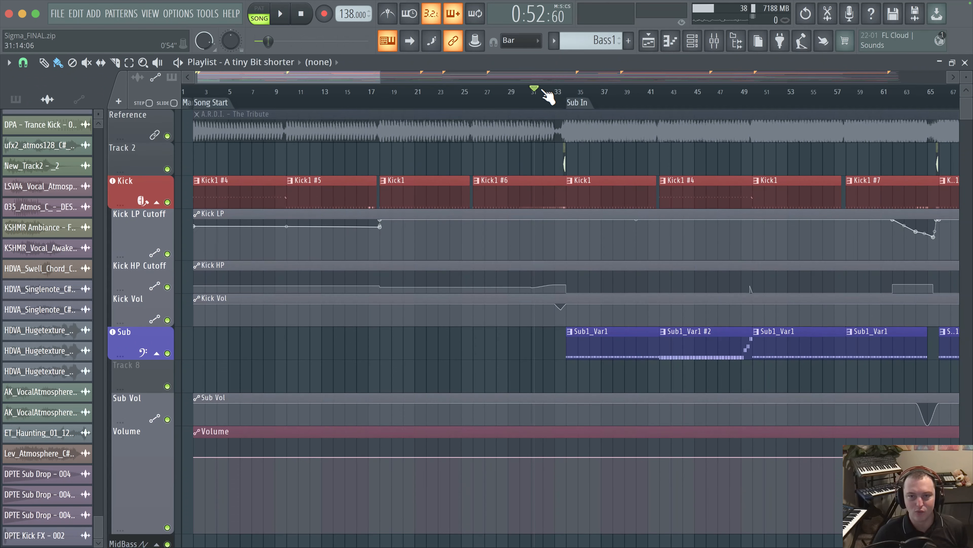
Place the playback position on the Sub In marker at bar 34 of the playlist
{"action": "left_click", "coordinate": [574, 98]}
{"action": "left_click", "coordinate": [566, 90]}
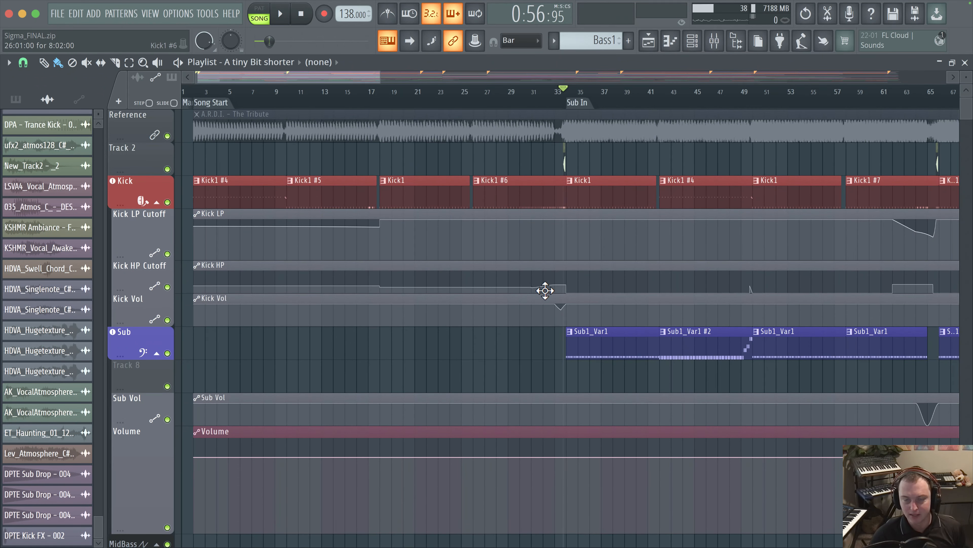
{"action": "scroll", "coordinate": [543, 289], "scroll_direction": "down", "scroll_amount": 3}
{"action": "scroll", "coordinate": [528, 300], "scroll_direction": "up", "scroll_amount": 3}
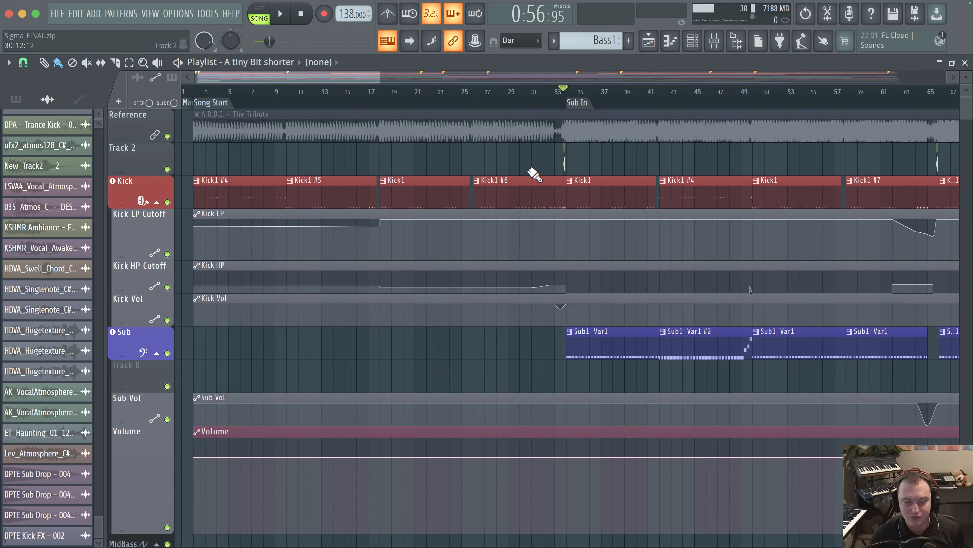
{"action": "scroll", "coordinate": [535, 174], "scroll_direction": "up", "scroll_amount": 6}
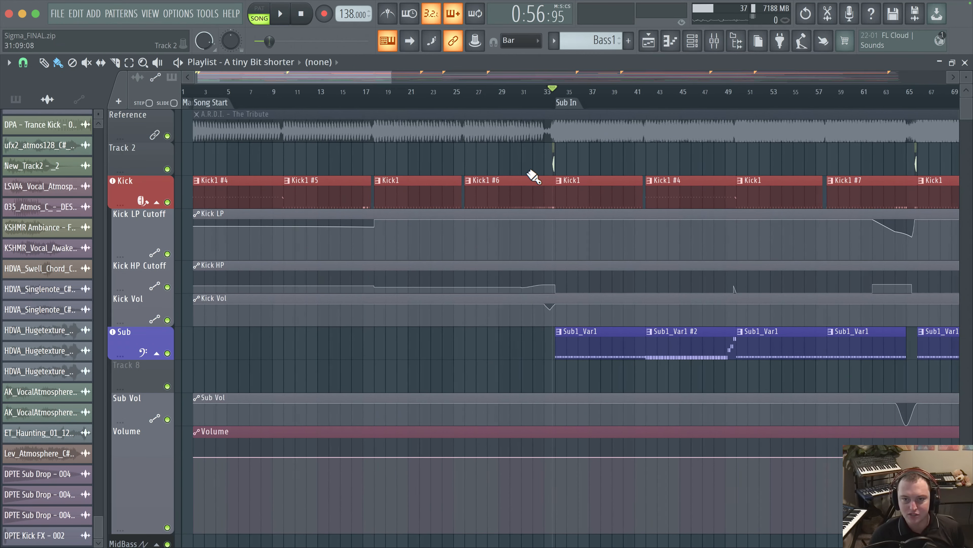
{"action": "scroll", "coordinate": [434, 169], "scroll_direction": "up", "scroll_amount": 5}
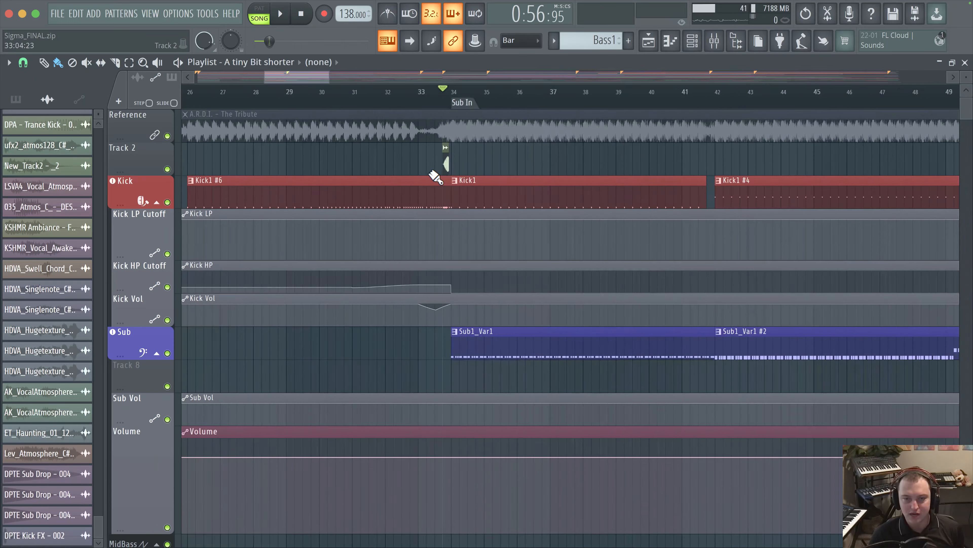
{"action": "scroll", "coordinate": [429, 163], "scroll_direction": "down", "scroll_amount": 5}
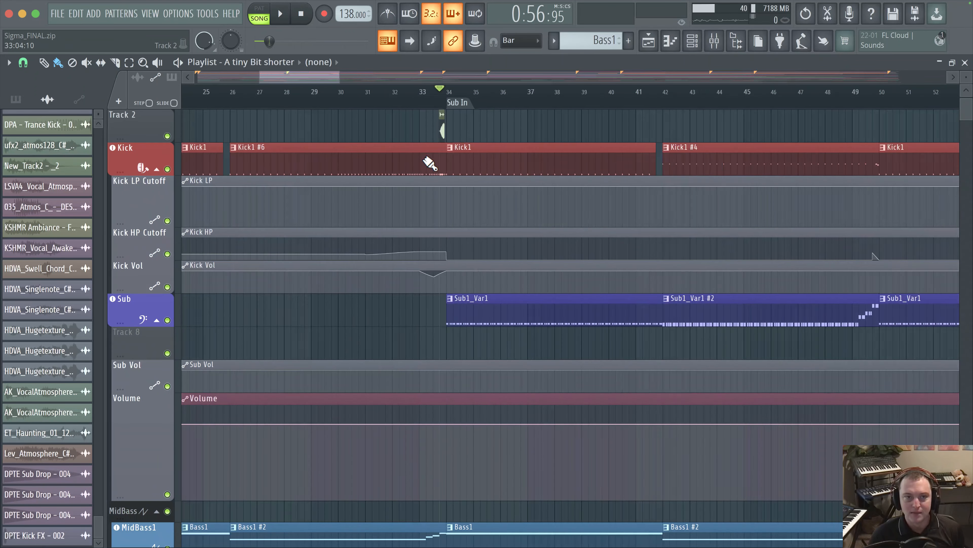
{"action": "left_click", "coordinate": [512, 89]}
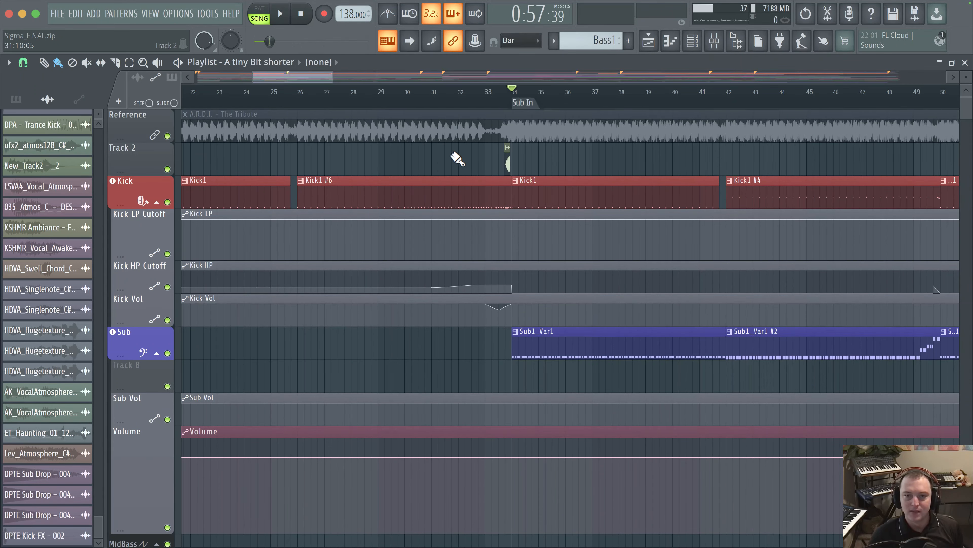
{"action": "scroll", "coordinate": [458, 160], "scroll_direction": "down", "scroll_amount": 3}
{"action": "scroll", "coordinate": [468, 156], "scroll_direction": "up", "scroll_amount": 5}
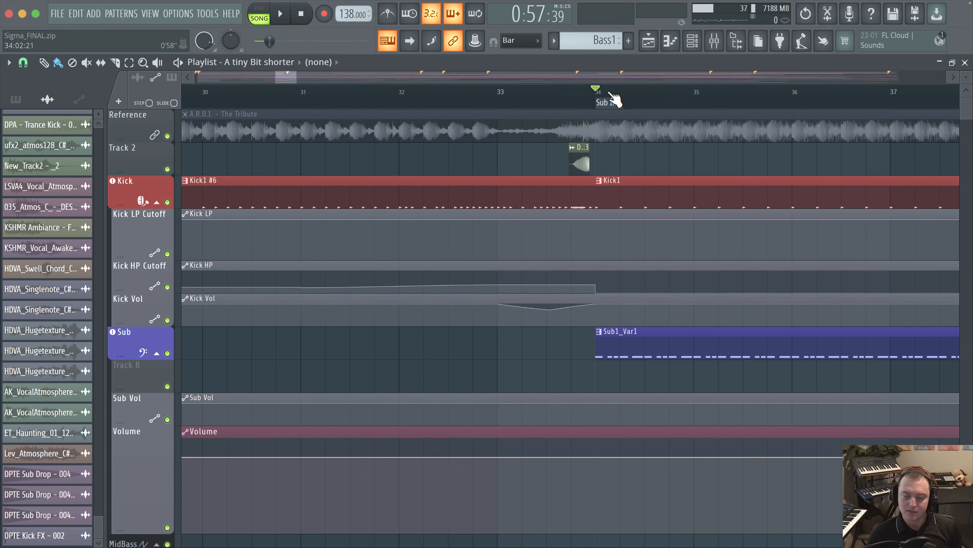
Play the arrangement briefly from the Sub In marker, then stop playback
{"action": "left_click_drag", "start_coordinate": [481, 157], "coordinate": [345, 159]}
{"action": "key", "text": "space"}
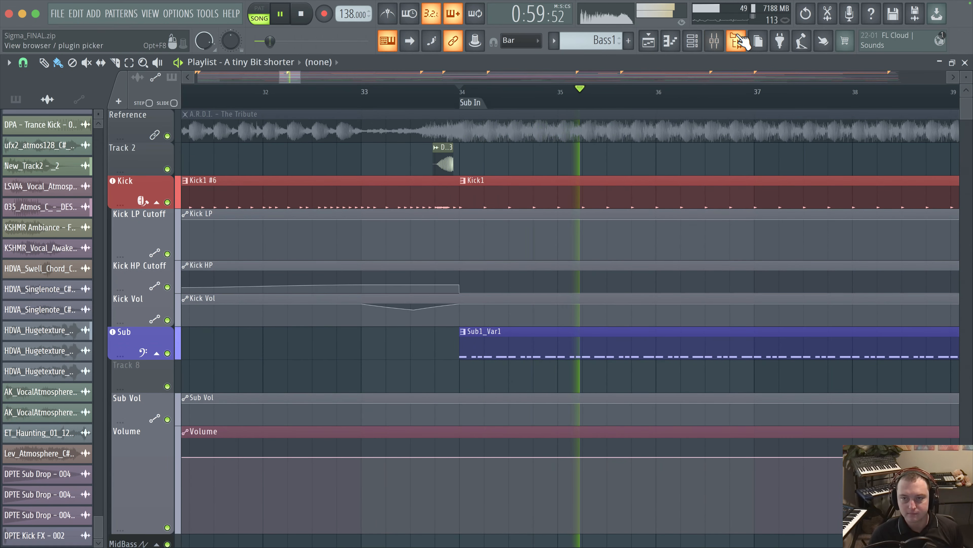
{"action": "key", "text": "space"}
Load the VST3 version of Sub Ninja into slot 3 of the Kick & Bass Bus mixer track
{"action": "left_click", "coordinate": [726, 39]}
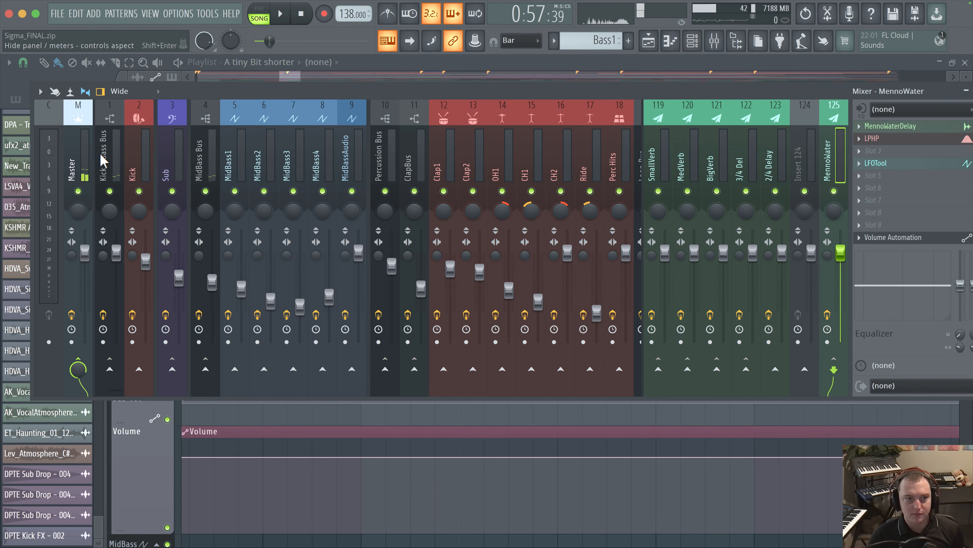
{"action": "left_click", "coordinate": [113, 165]}
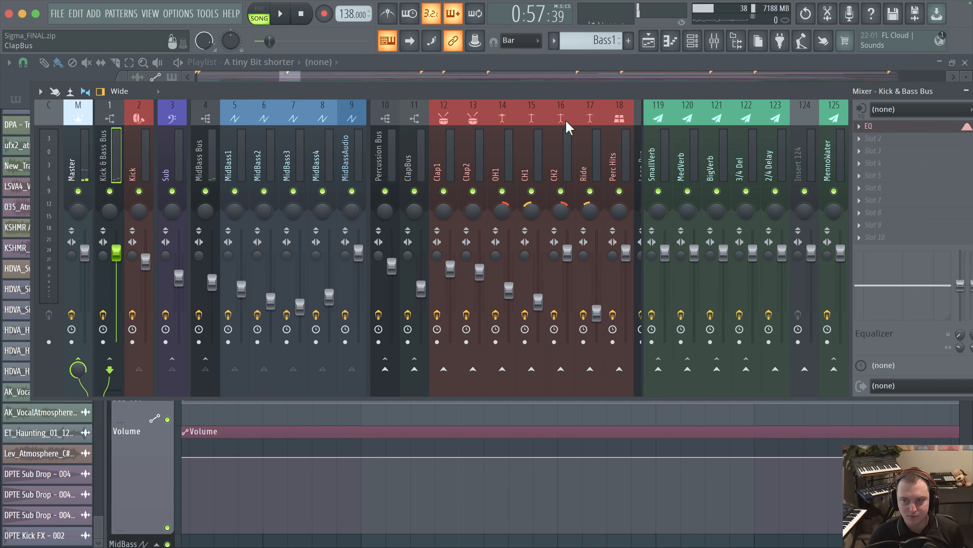
{"action": "left_click", "coordinate": [898, 151]}
{"action": "left_click", "coordinate": [288, 20]}
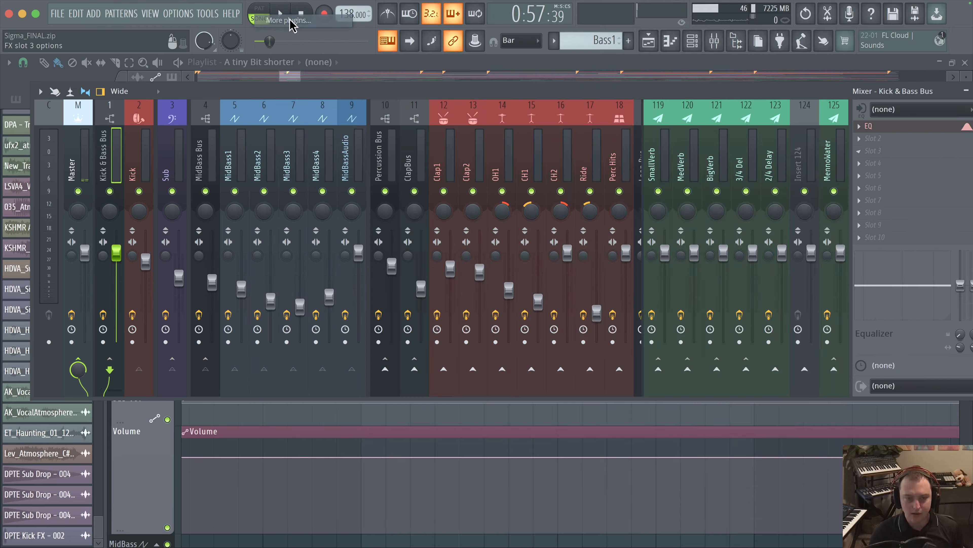
{"action": "type", "text": "Sub n"}
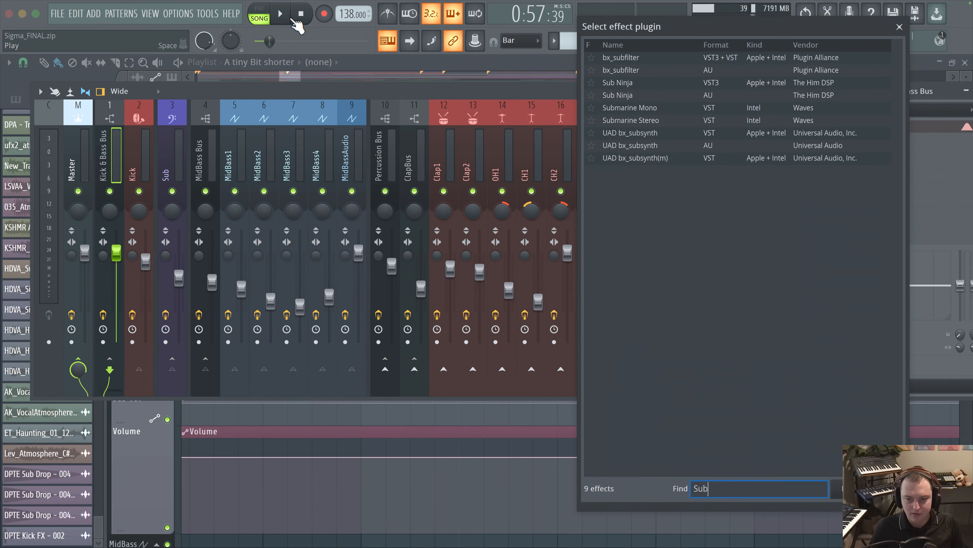
{"action": "left_click", "coordinate": [694, 63]}
{"action": "double_click", "coordinate": [694, 62]}
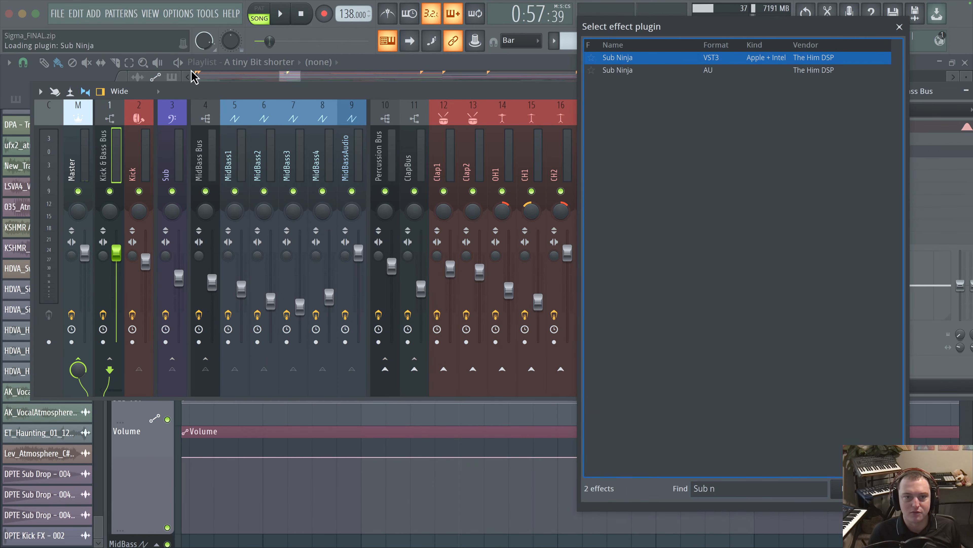
Enlarge the Sub Ninja window and play the section to capture the kick and bass waveform in it
{"action": "left_click_drag", "start_coordinate": [282, 125], "coordinate": [441, 69]}
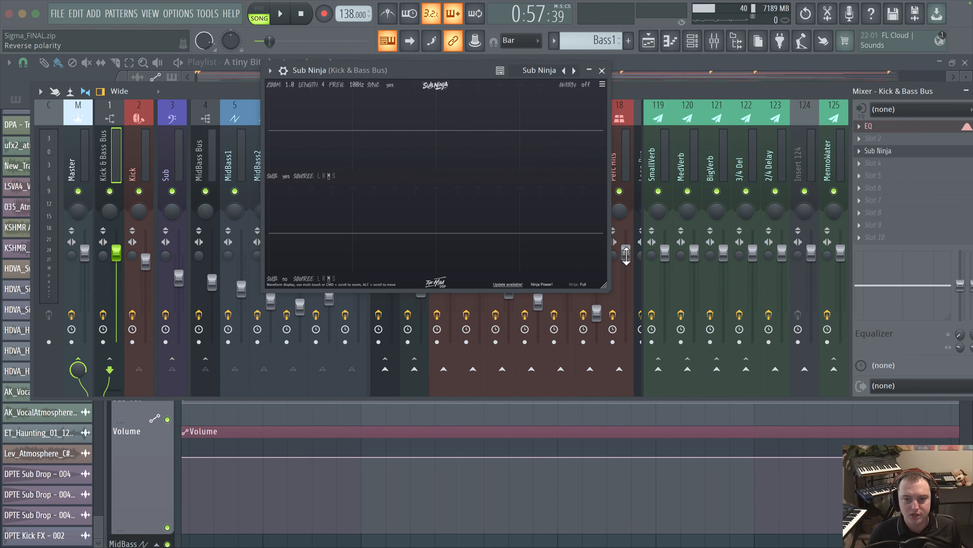
{"action": "left_click_drag", "start_coordinate": [608, 290], "coordinate": [868, 392]}
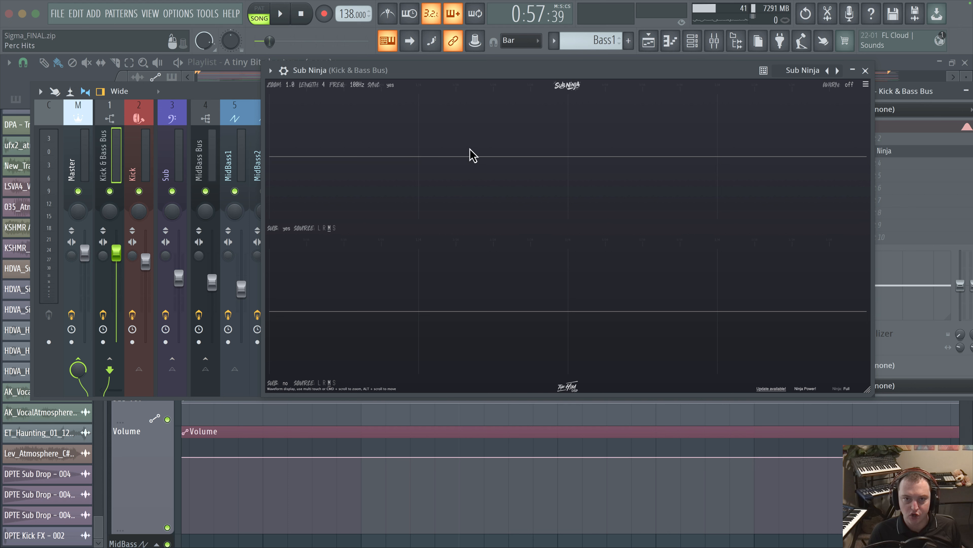
{"action": "key", "text": "space"}
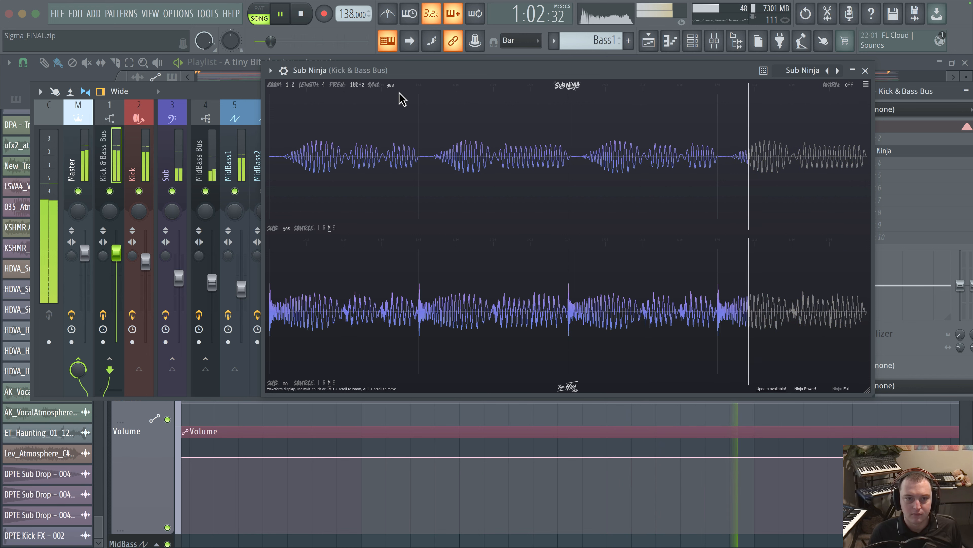
{"action": "key", "text": "space"}
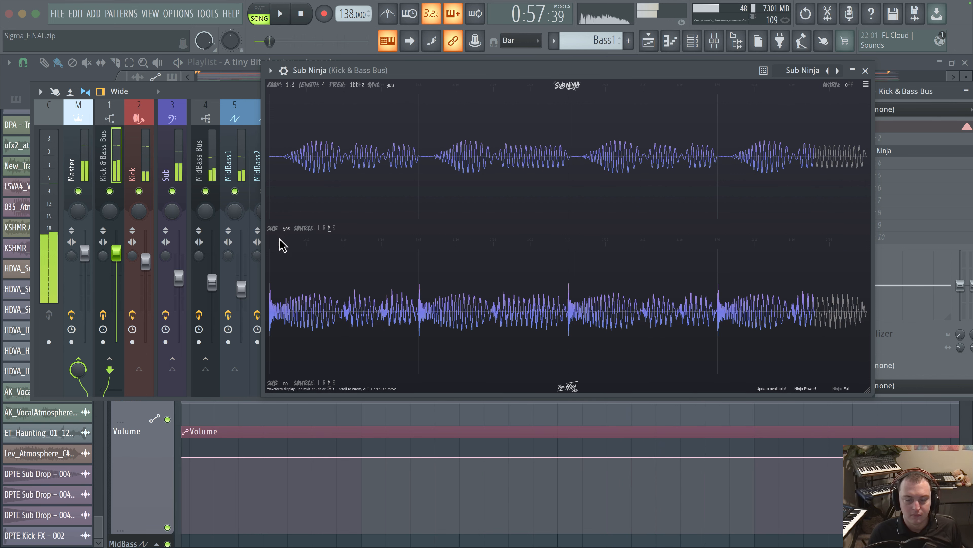
Turn off the sub filter on Sub Ninja's upper waveform and replay the section with the MidBass Bus muted
{"action": "left_click", "coordinate": [286, 228]}
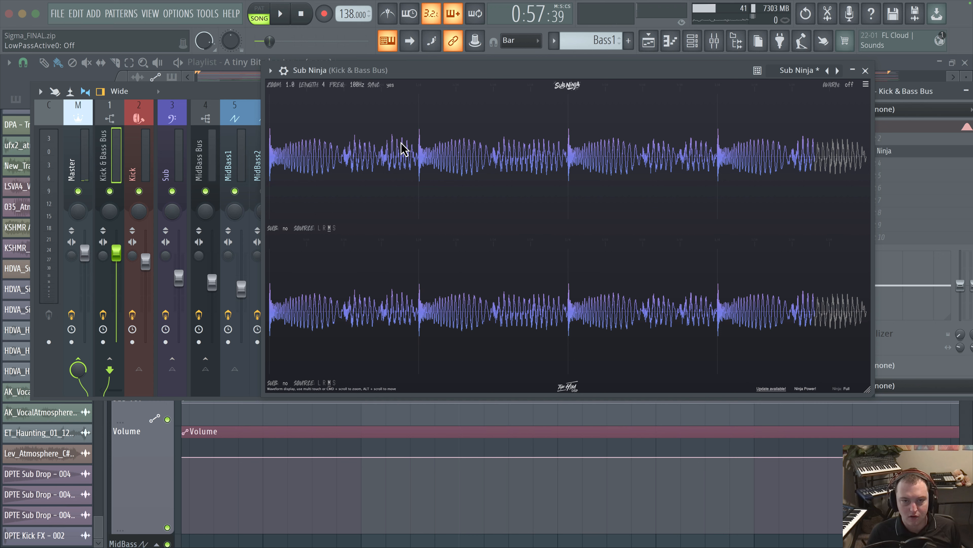
{"action": "left_click", "coordinate": [205, 191]}
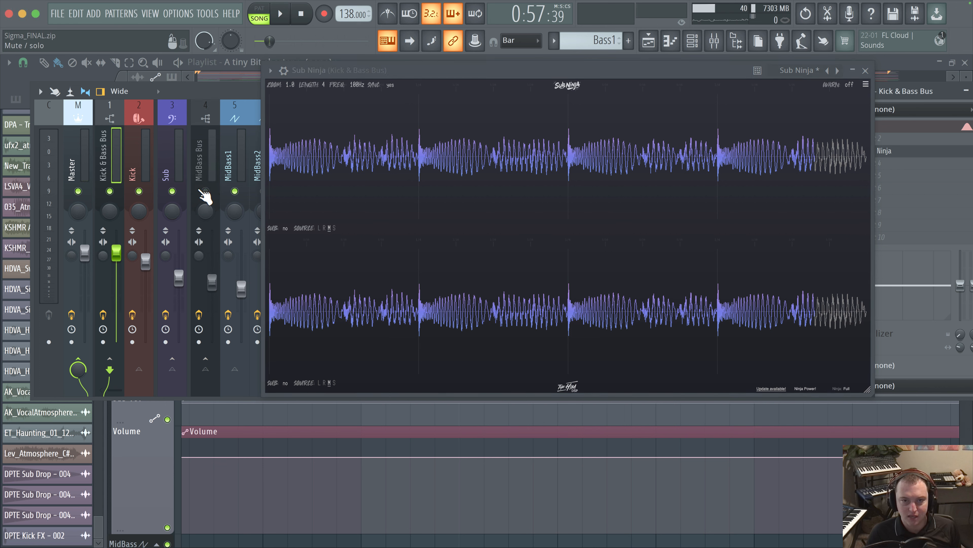
{"action": "key", "text": "space"}
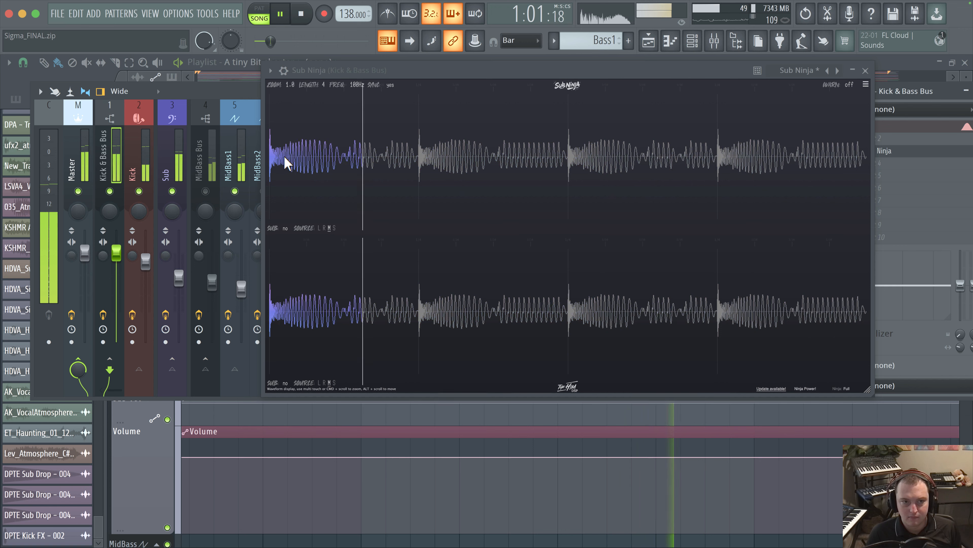
{"action": "key", "text": "space"}
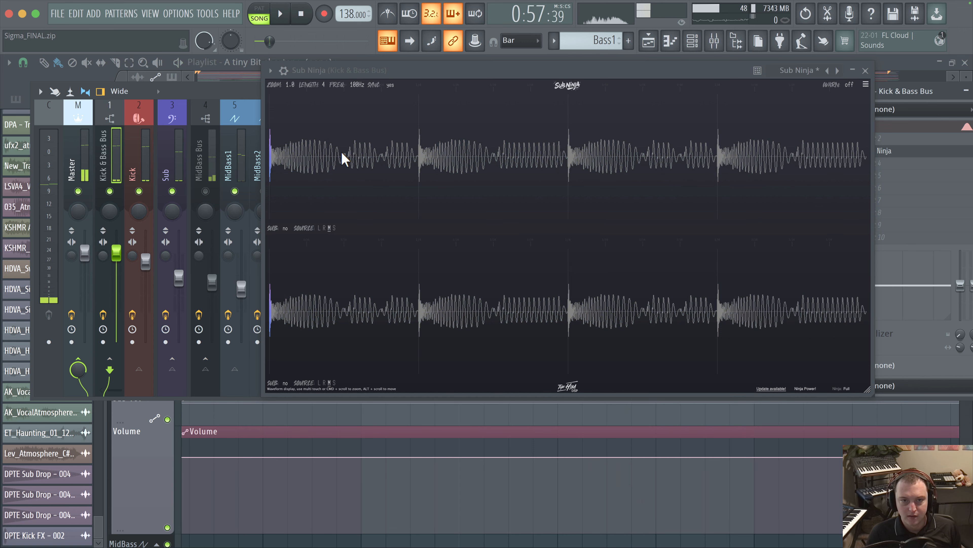
Load the VST version of LFOTool into slot 5 of the Kick & Bass Bus, moving Sub Ninja clear of the effect slots
{"action": "left_click_drag", "start_coordinate": [543, 78], "coordinate": [474, 93]}
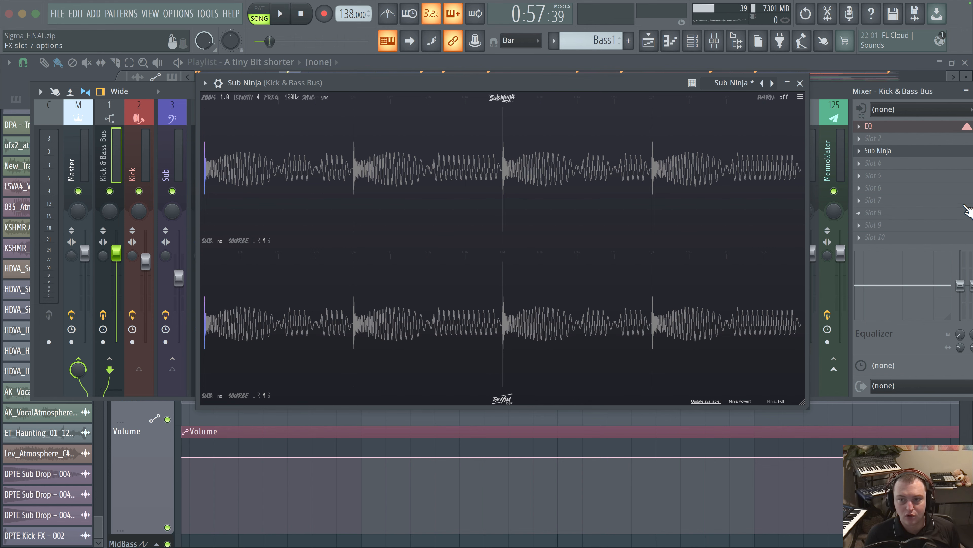
{"action": "left_click", "coordinate": [871, 174]}
{"action": "left_click", "coordinate": [289, 20]}
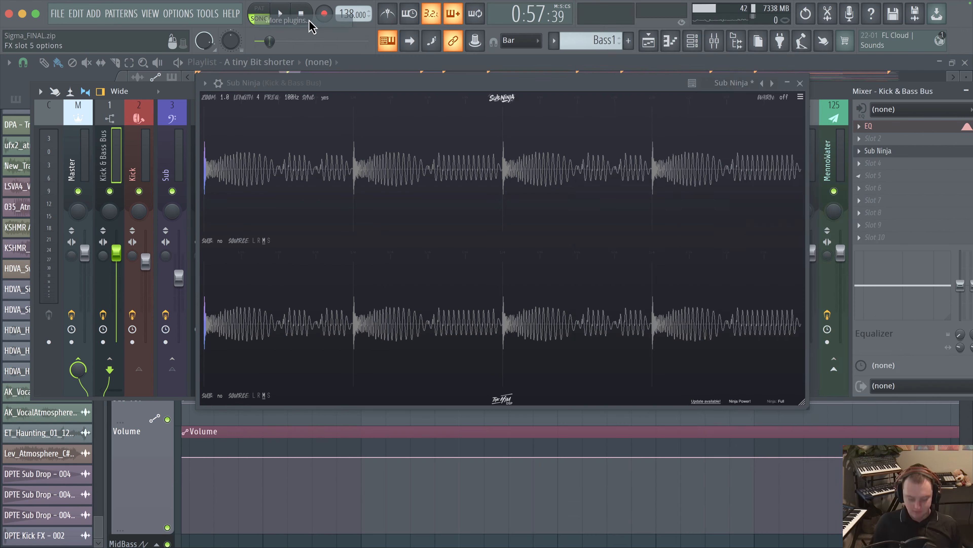
{"action": "type", "text": "lfo"}
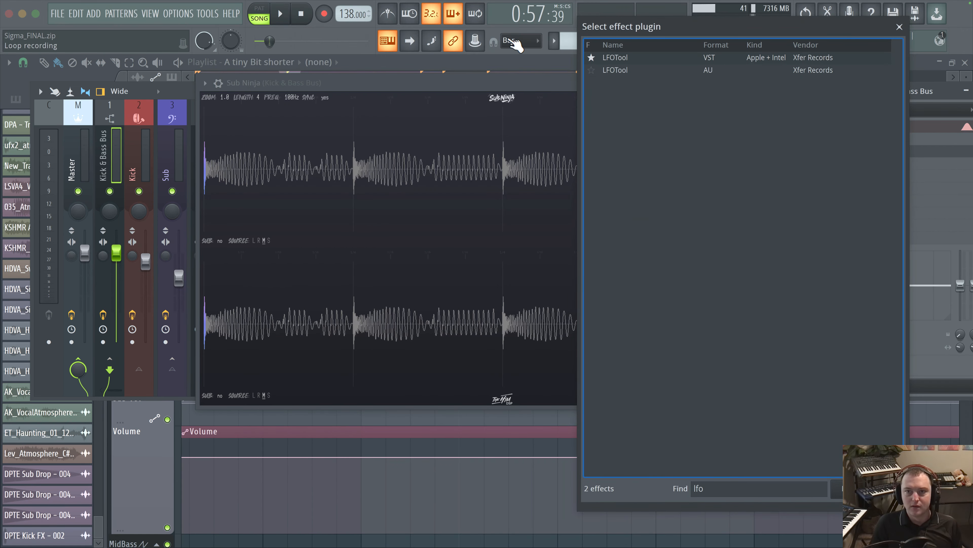
{"action": "double_click", "coordinate": [659, 57]}
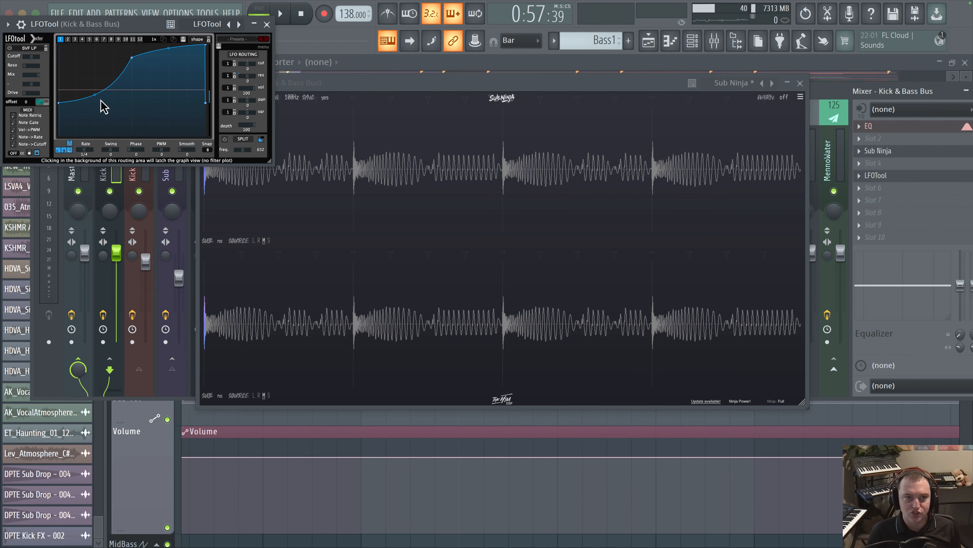
Flatten the LFOTool curve by lowering its start, middle and end points to the bottom of the graph
{"action": "left_click_drag", "start_coordinate": [58, 106], "coordinate": [58, 138]}
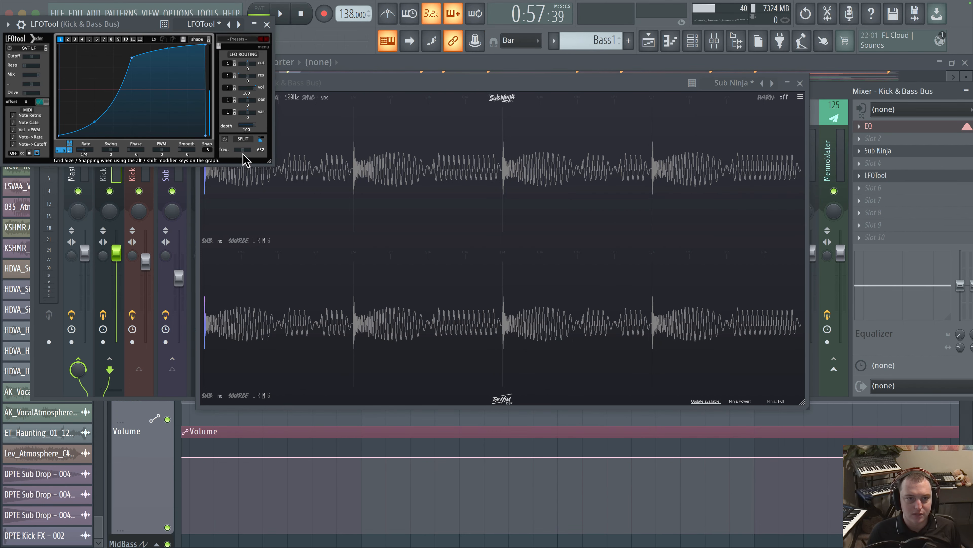
{"action": "left_click_drag", "start_coordinate": [251, 130], "coordinate": [238, 131]}
{"action": "left_click_drag", "start_coordinate": [132, 57], "coordinate": [142, 164]}
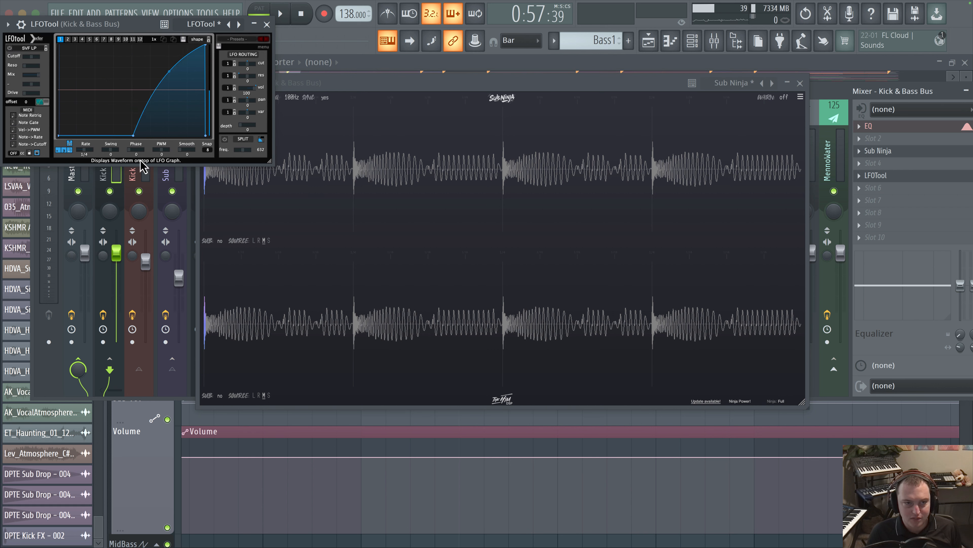
{"action": "left_click_drag", "start_coordinate": [208, 65], "coordinate": [197, 167]}
Play the section to compare the kick and bass waveform in LFOTool and Sub Ninja, moving Sub Ninja clear of LFOTool
{"action": "key", "text": "space"}
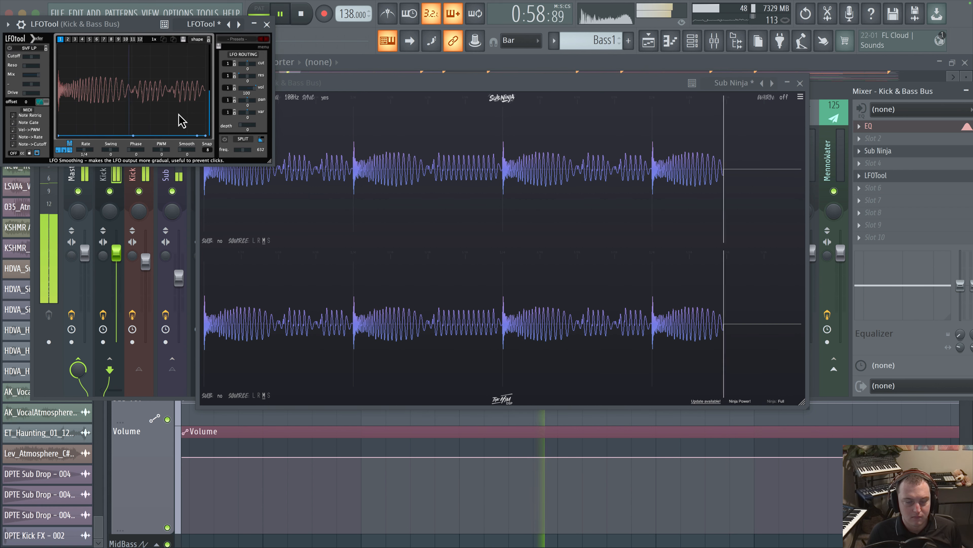
{"action": "key", "text": "space"}
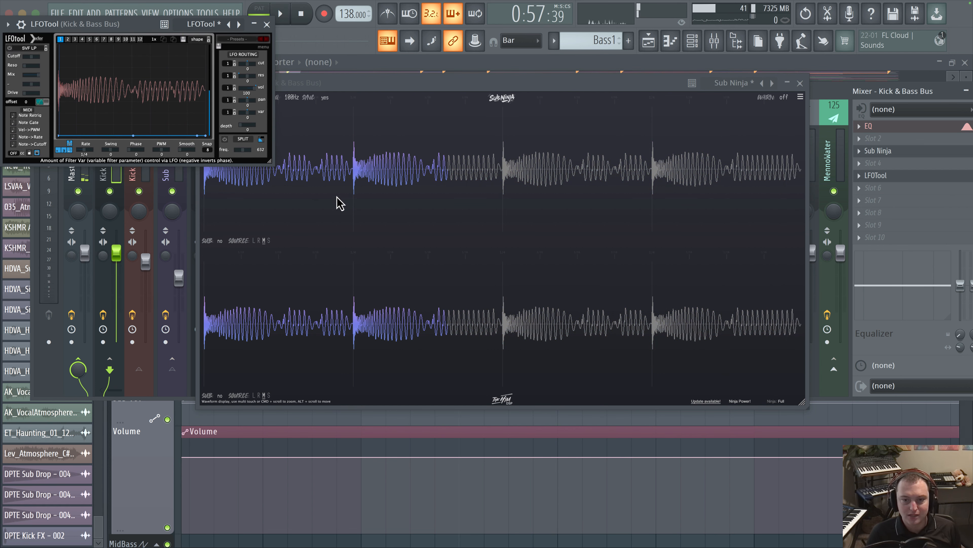
{"action": "left_click_drag", "start_coordinate": [506, 82], "coordinate": [451, 116]}
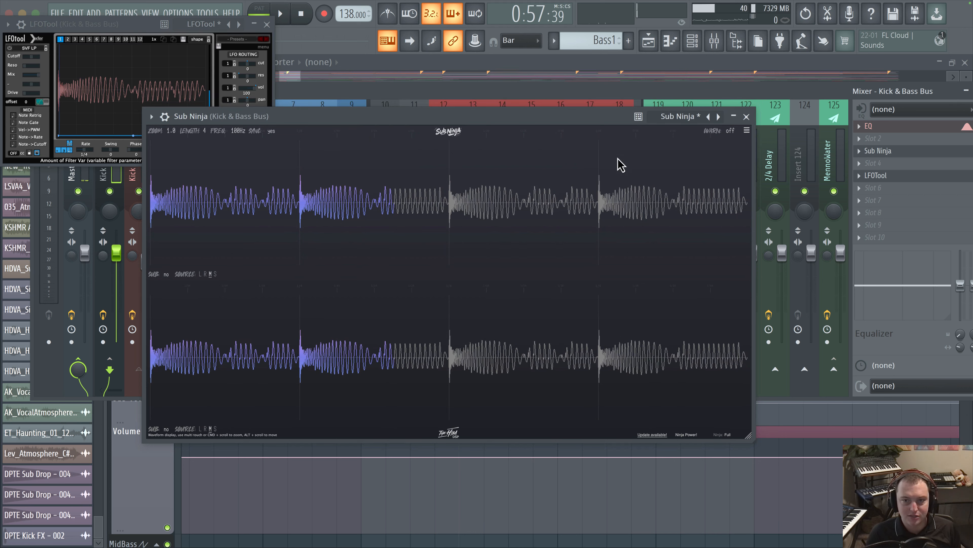
Set LFOTool's rate to bar, moving its window away from the screen edge, and play the section to compare with Sub Ninja
{"action": "left_click_drag", "start_coordinate": [128, 25], "coordinate": [196, 52]}
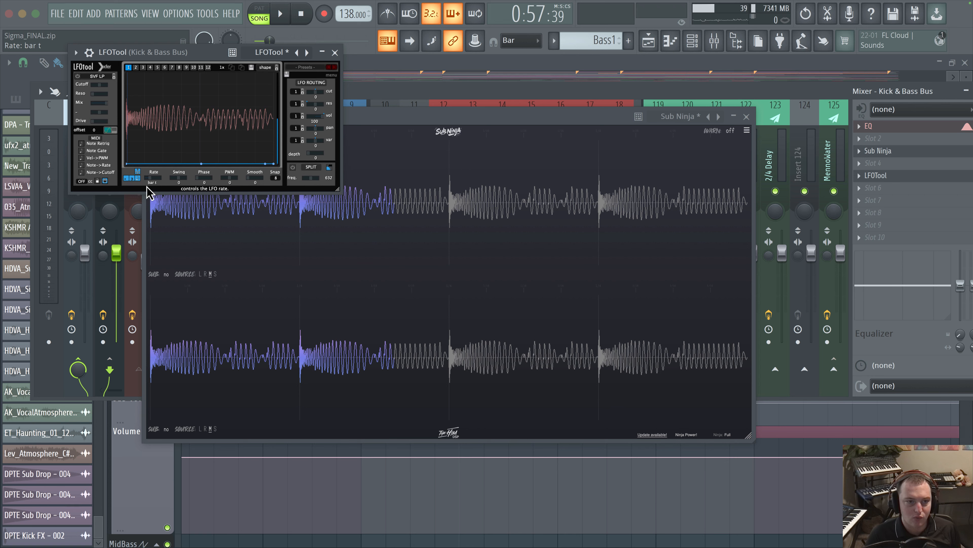
{"action": "left_click_drag", "start_coordinate": [149, 187], "coordinate": [149, 190]}
{"action": "key", "text": "space"}
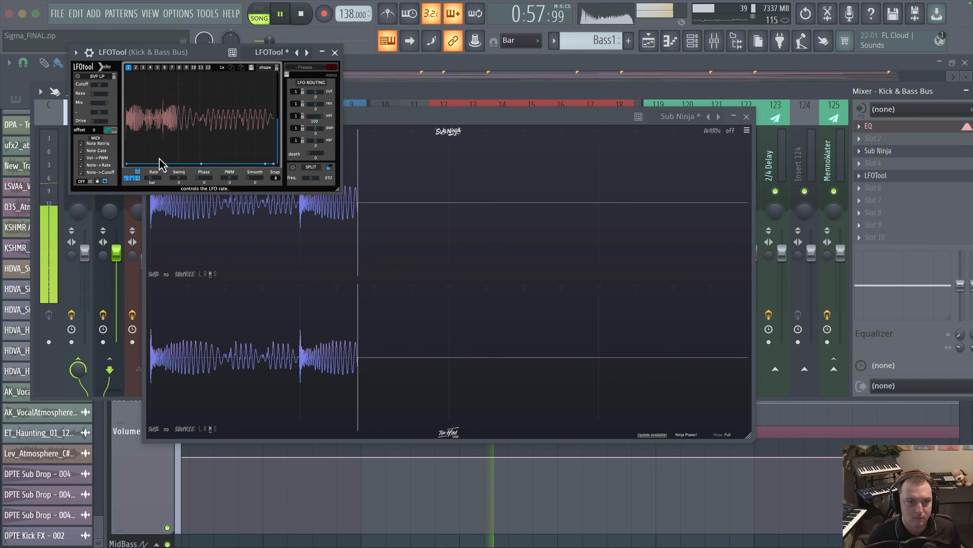
{"action": "key", "text": "space"}
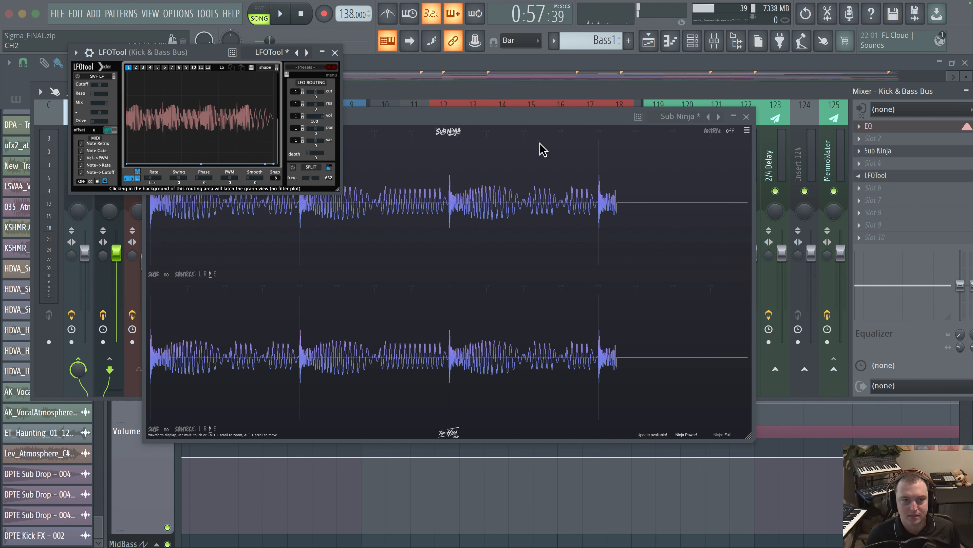
Delete LFOTool from slot 5 of the Kick & Bass Bus
{"action": "left_click", "coordinate": [870, 176]}
{"action": "key", "text": "Escape"}
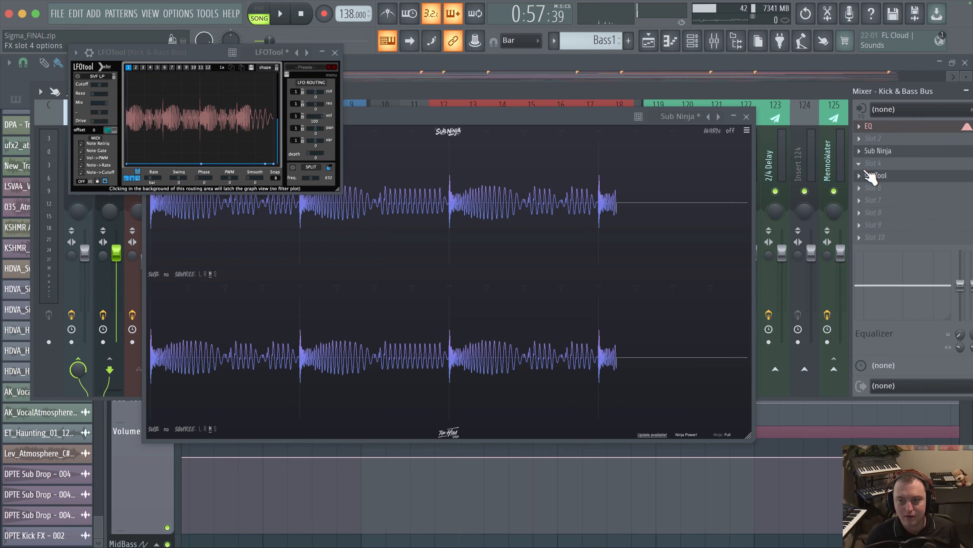
{"action": "right_click", "coordinate": [868, 178]}
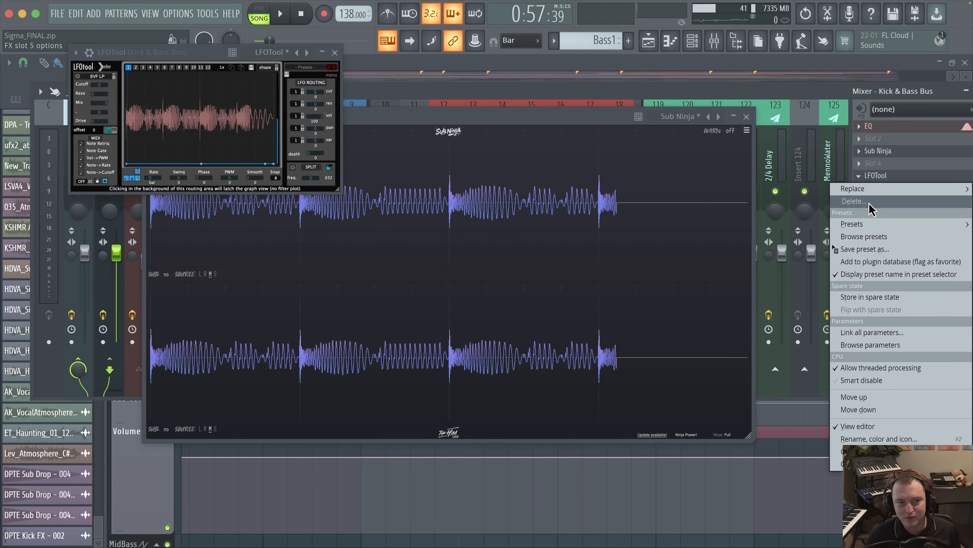
{"action": "left_click", "coordinate": [869, 202]}
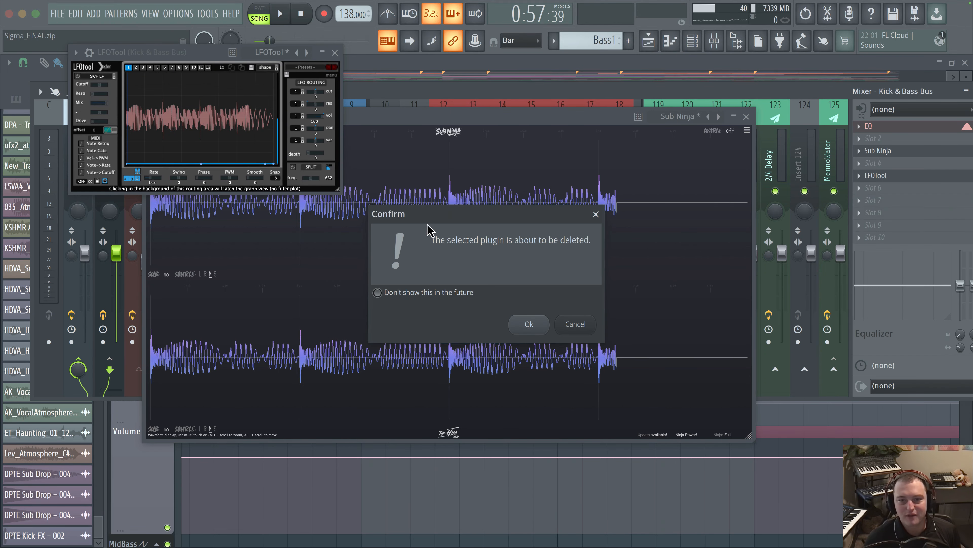
{"action": "left_click", "coordinate": [526, 324]}
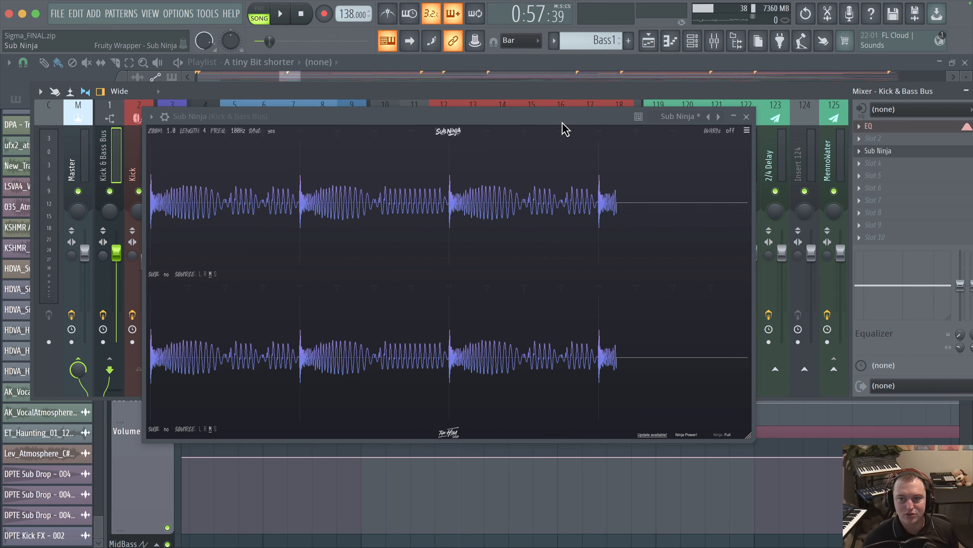
Move the Sub Ninja window slightly and turn on its wave info display
{"action": "left_click_drag", "start_coordinate": [559, 117], "coordinate": [548, 104]}
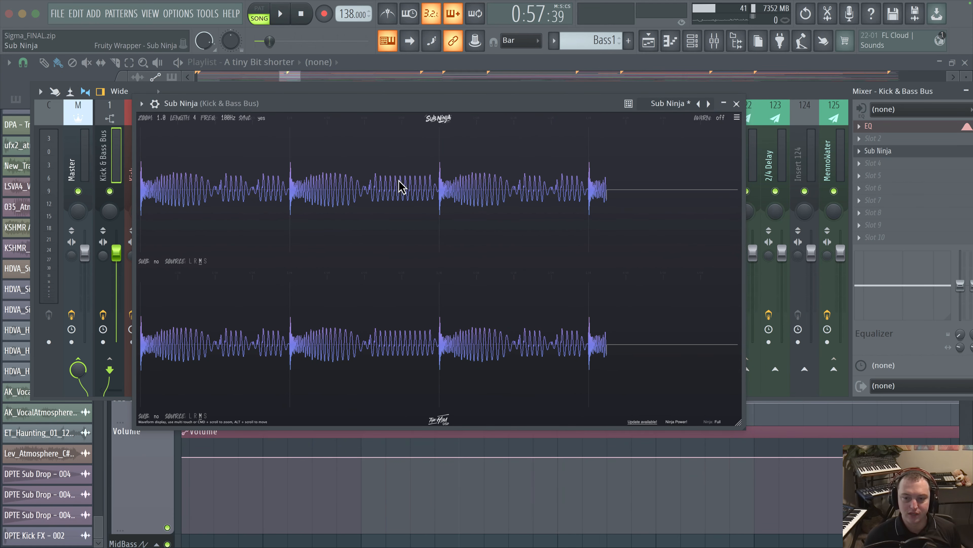
{"action": "left_click", "coordinate": [737, 117]}
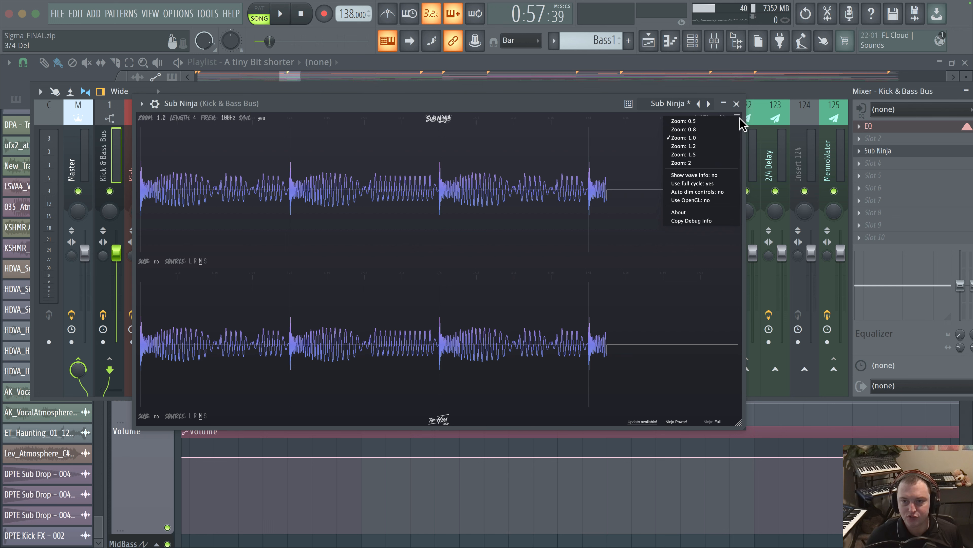
{"action": "left_click", "coordinate": [719, 176]}
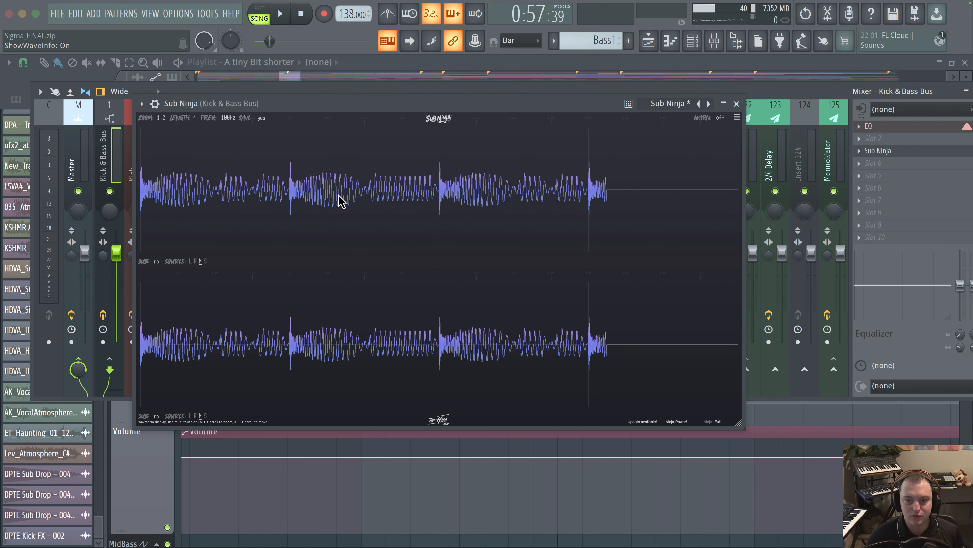
Examine the frequency and note labels of the individual wave cycles in Sub Ninja across the kick tail and the bass notes
{"action": "scroll", "coordinate": [602, 203], "scroll_direction": "up", "scroll_amount": 3}
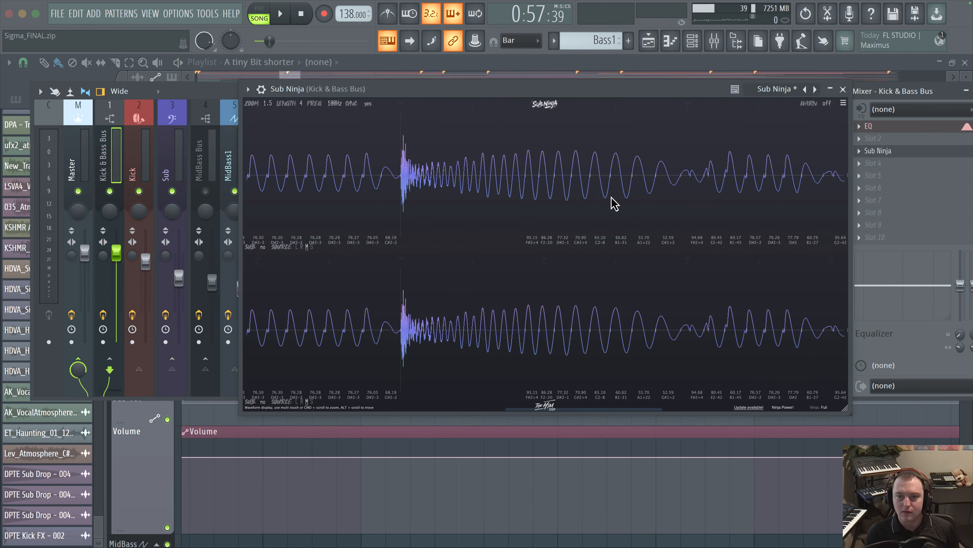
{"action": "scroll", "coordinate": [613, 199], "scroll_direction": "right", "scroll_amount": 5}
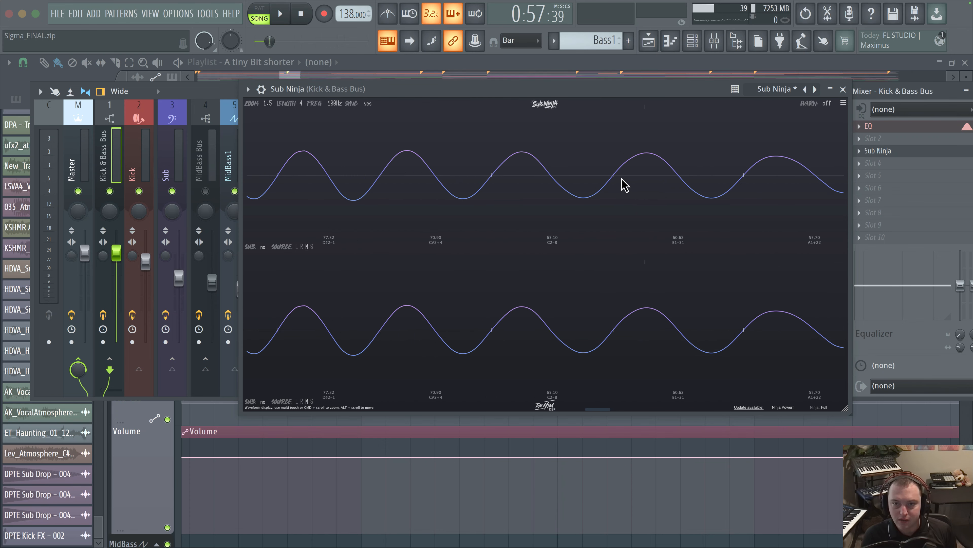
{"action": "scroll", "coordinate": [695, 180], "scroll_direction": "up", "scroll_amount": 4}
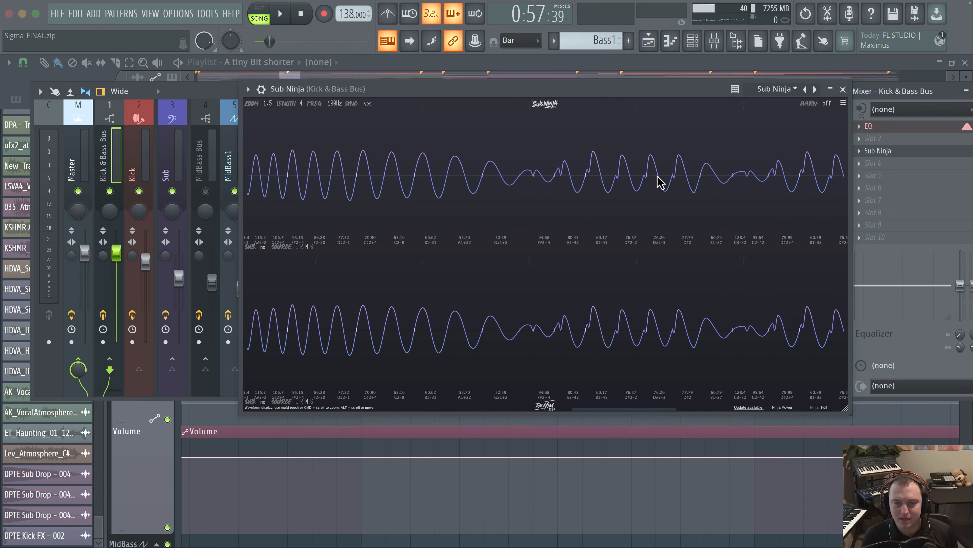
{"action": "scroll", "coordinate": [558, 180], "scroll_direction": "up", "scroll_amount": 4}
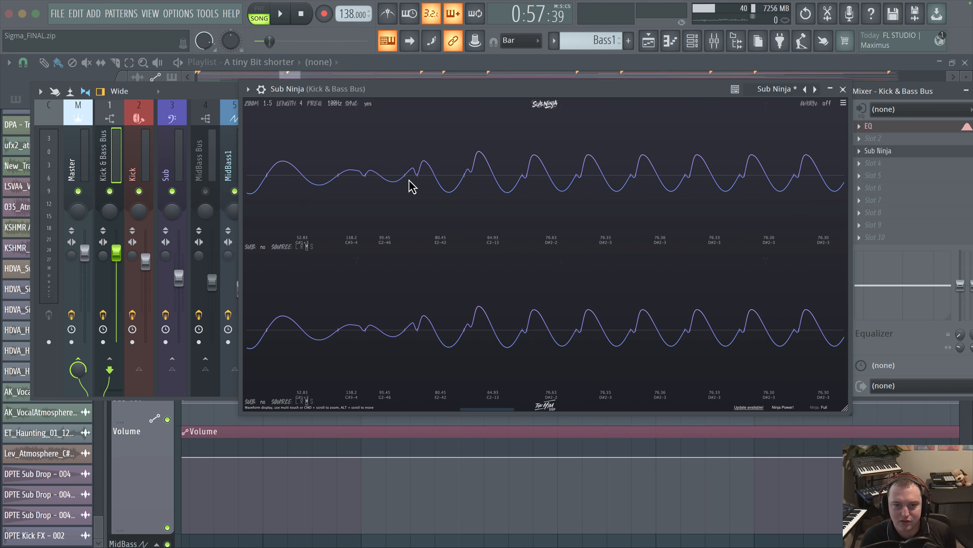
{"action": "scroll", "coordinate": [409, 183], "scroll_direction": "down", "scroll_amount": 5}
{"action": "scroll", "coordinate": [413, 191], "scroll_direction": "up", "scroll_amount": 6}
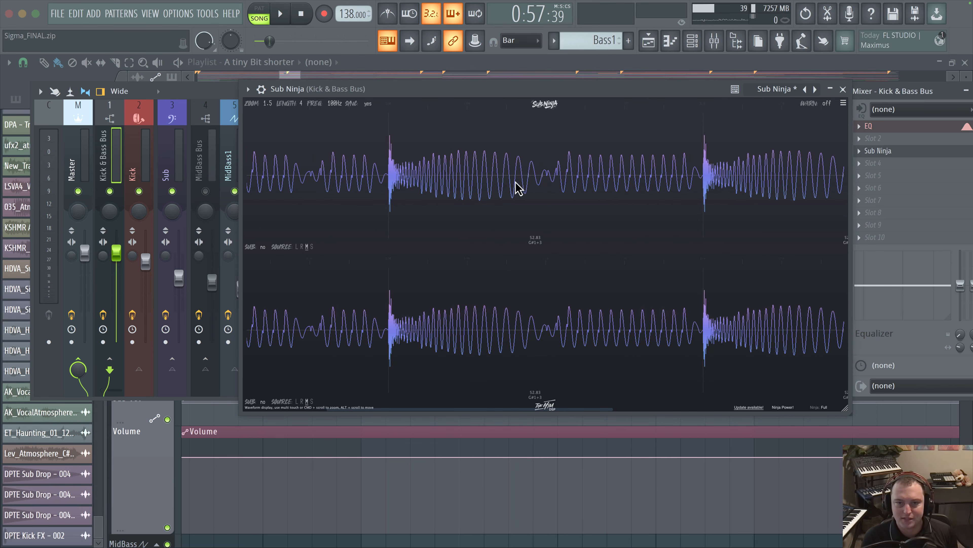
{"action": "scroll", "coordinate": [352, 180], "scroll_direction": "up", "scroll_amount": 1}
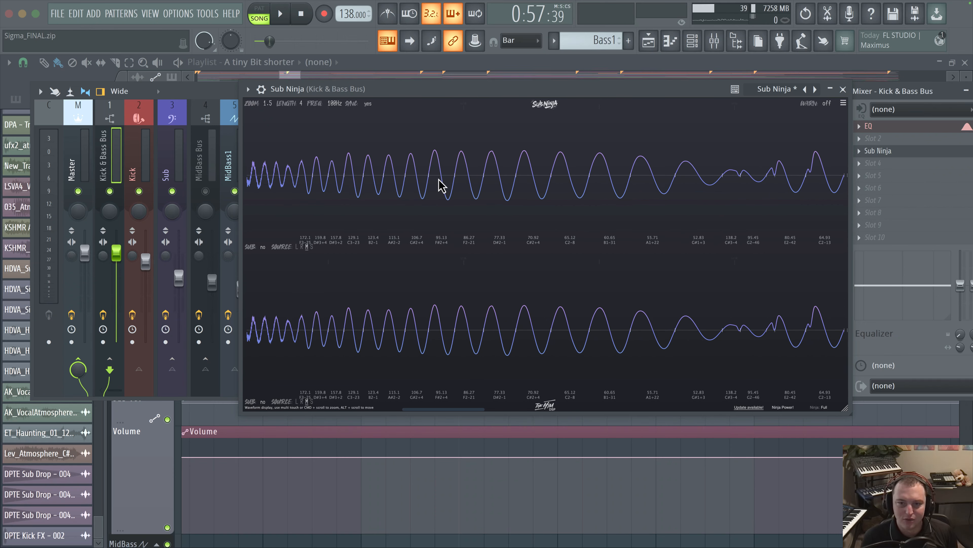
{"action": "scroll", "coordinate": [441, 185], "scroll_direction": "down", "scroll_amount": 5}
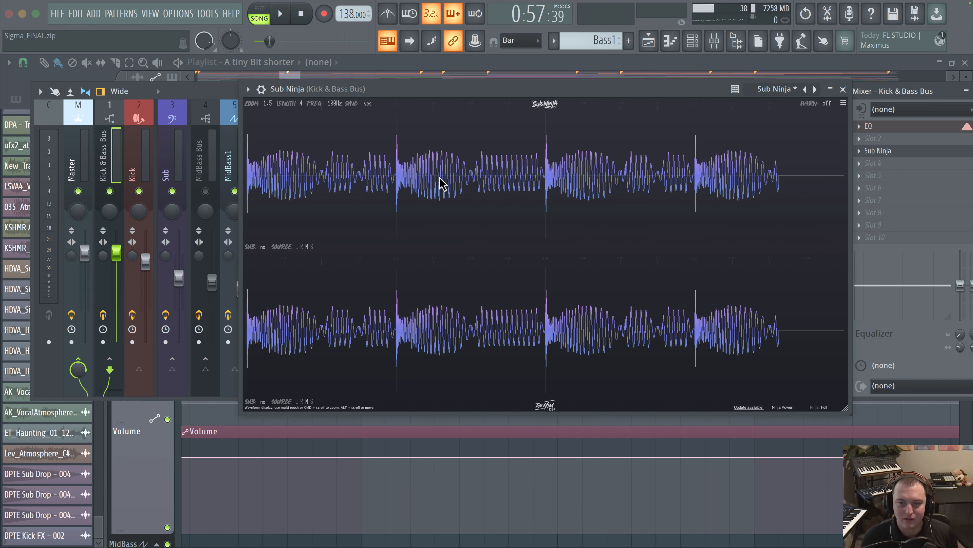
Check Sub Ninja's display options and play the section while trying the upper waveform's source choices, ending on mid
{"action": "left_click", "coordinate": [845, 103]}
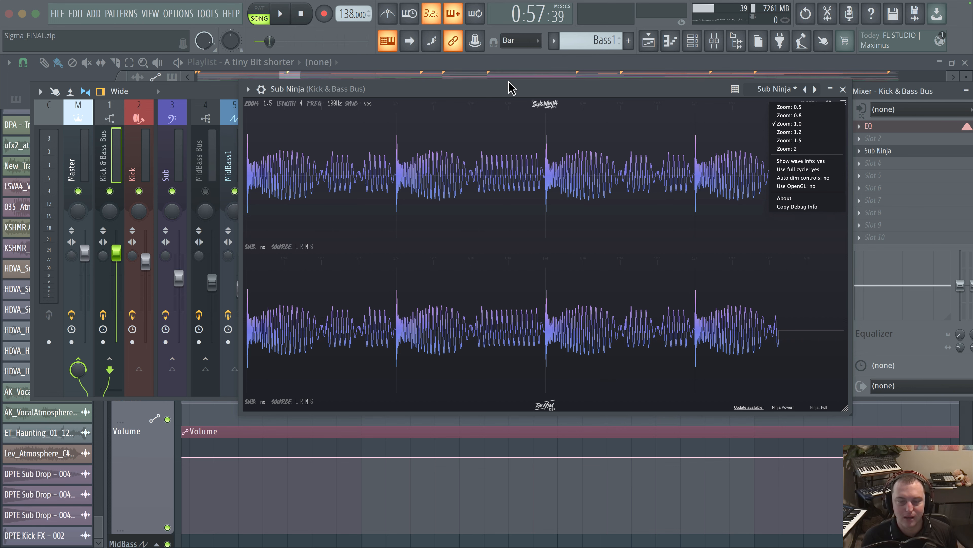
{"action": "left_click_drag", "start_coordinate": [496, 91], "coordinate": [504, 107]}
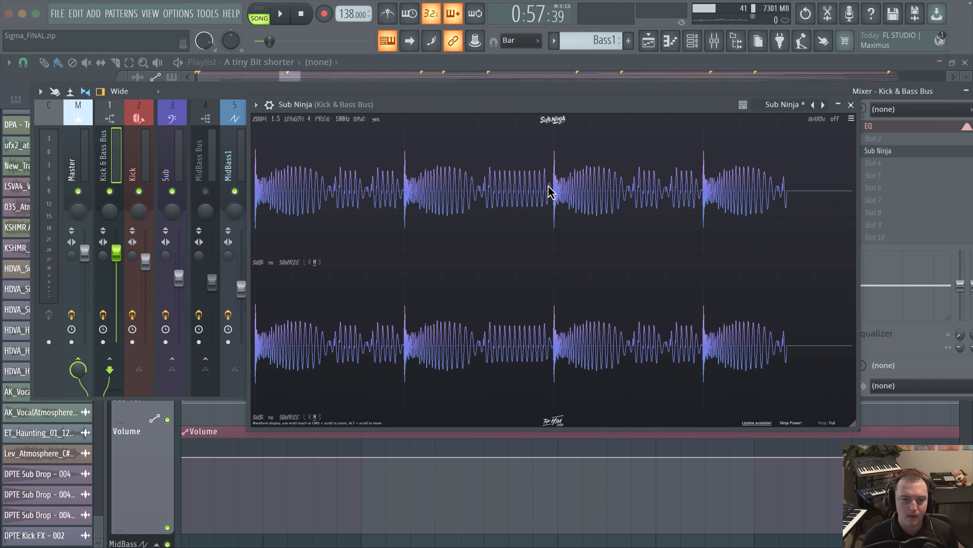
{"action": "left_click", "coordinate": [305, 262]}
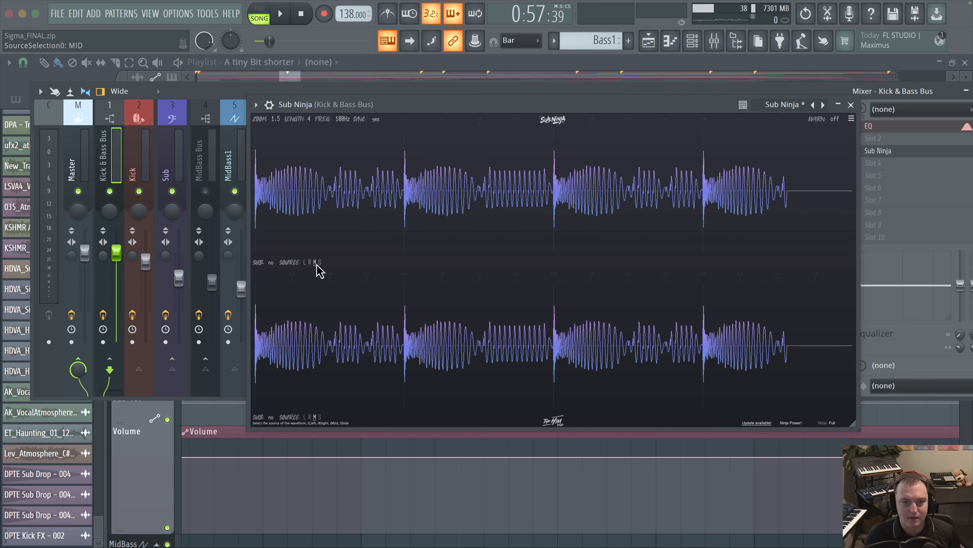
{"action": "key", "text": "space"}
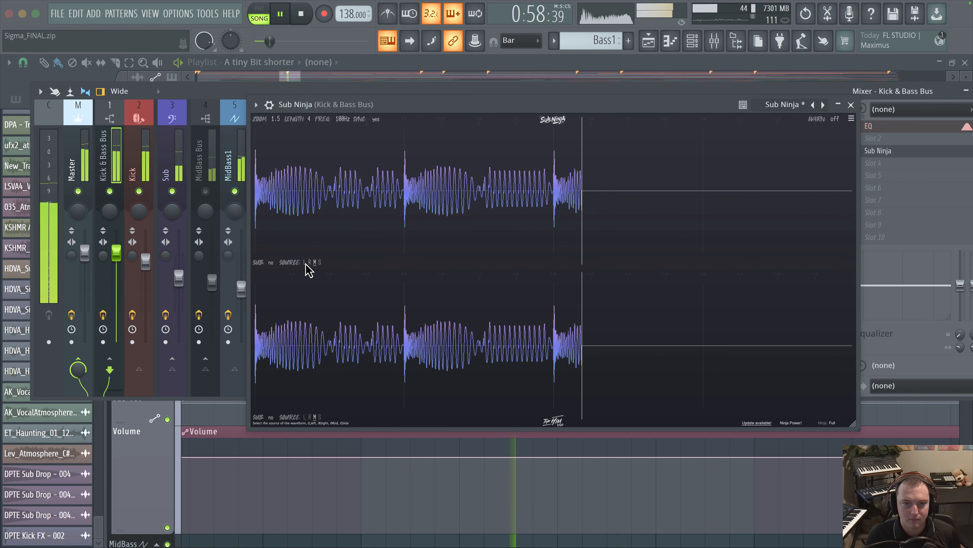
{"action": "left_click", "coordinate": [320, 263]}
{"action": "left_click", "coordinate": [314, 263]}
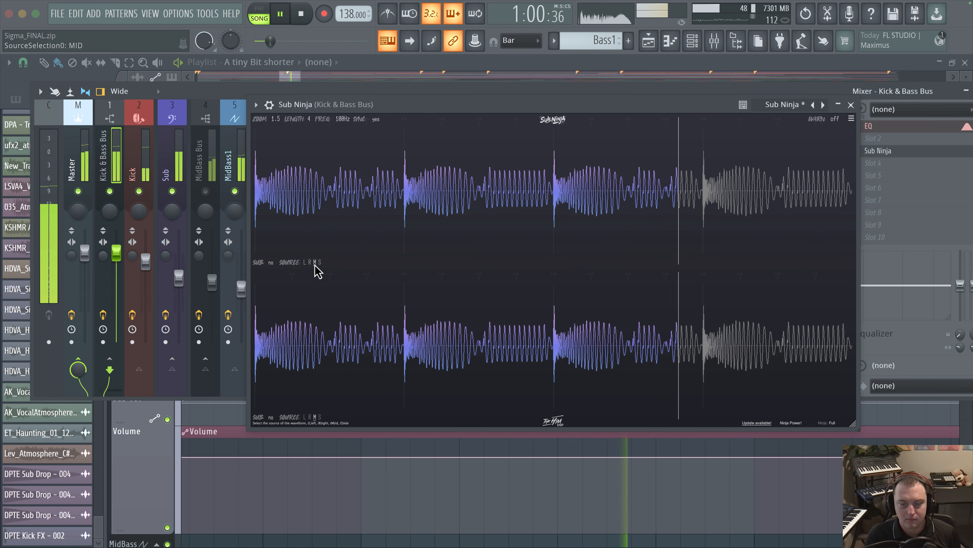
{"action": "key", "text": "space"}
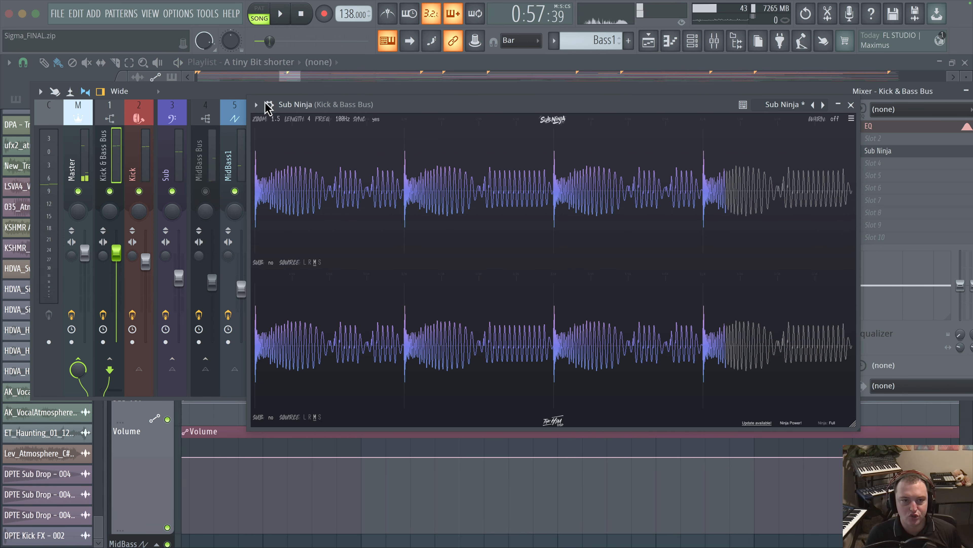
Set Sub Ninja's zoom to 1.6 and move its window below the mixer's track headers
{"action": "mouse_move", "coordinate": [274, 119]}
{"action": "left_mouse_down"}
{"action": "mouse_move", "coordinate": [282, 108]}
{"action": "mouse_move", "coordinate": [283, 122]}
{"action": "left_mouse_up"}
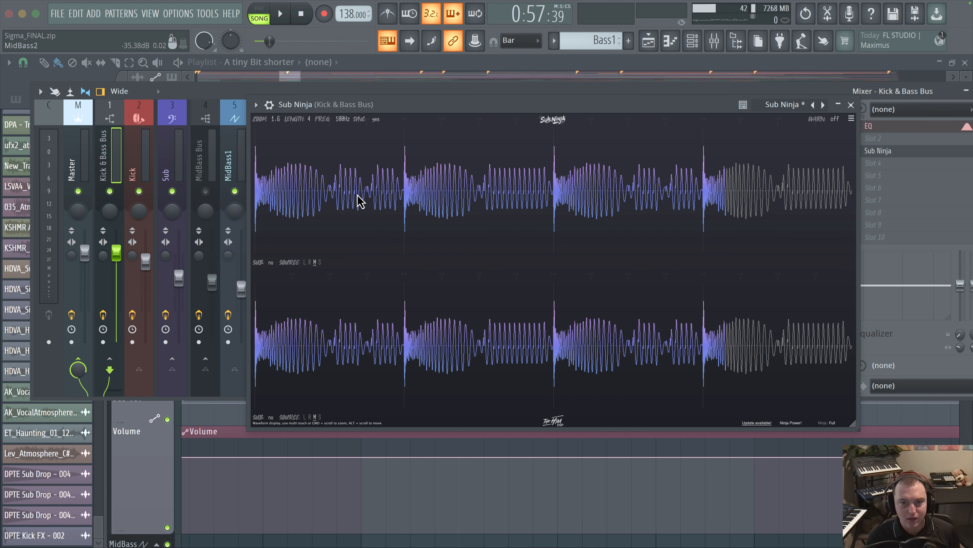
{"action": "left_click_drag", "start_coordinate": [416, 104], "coordinate": [376, 69]}
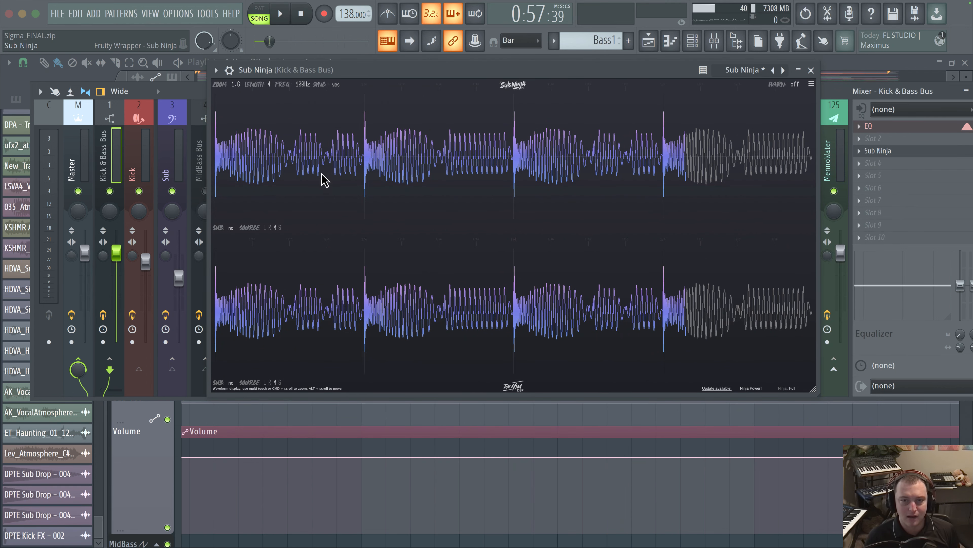
{"action": "left_click_drag", "start_coordinate": [342, 71], "coordinate": [363, 135]}
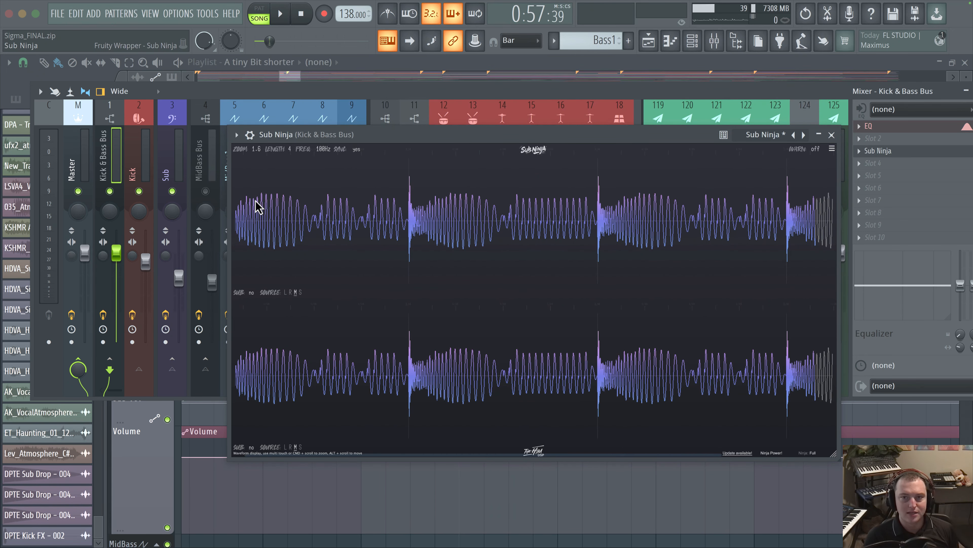
Open the Kick channel's volume envelope settings from the channel rack and place them beside the Sub Ninja window
{"action": "left_click", "coordinate": [692, 40]}
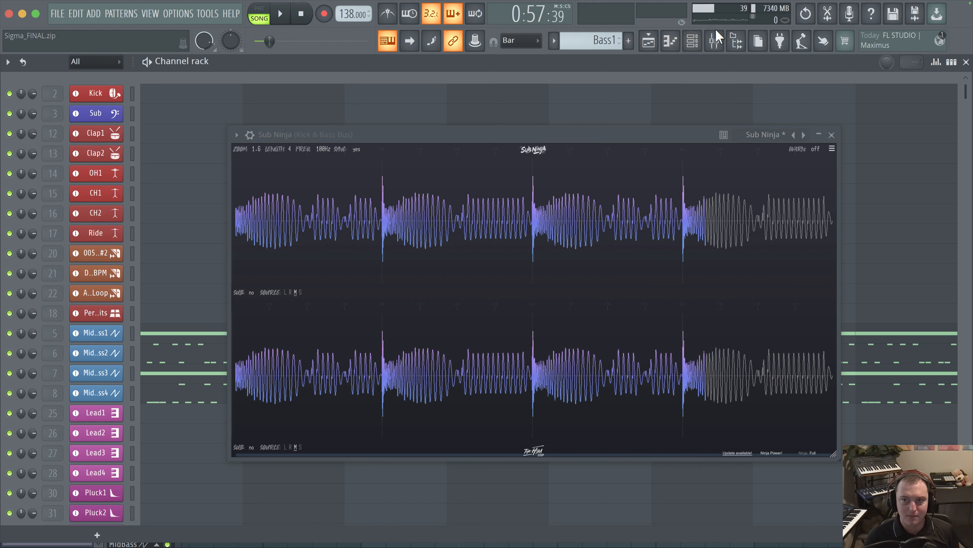
{"action": "left_click", "coordinate": [112, 96]}
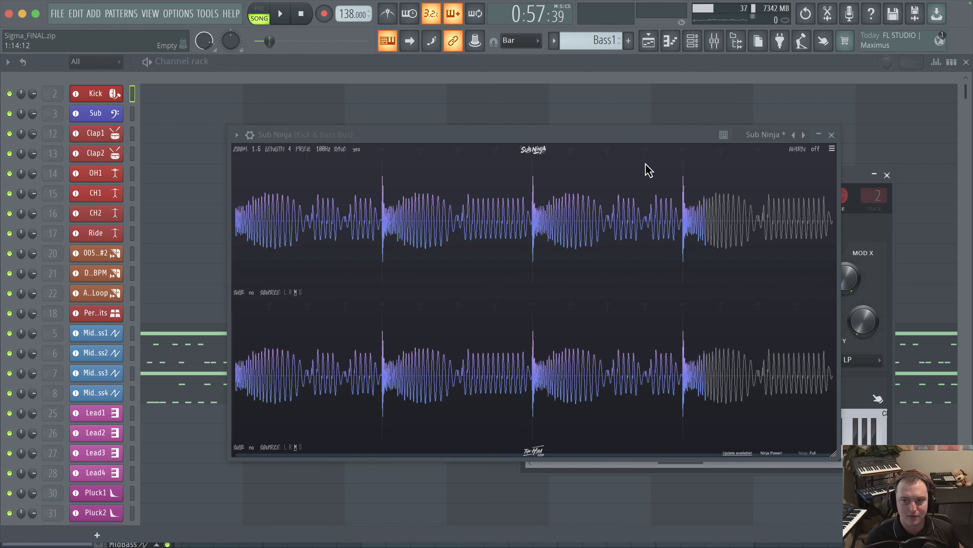
{"action": "left_click_drag", "start_coordinate": [628, 138], "coordinate": [433, 83]}
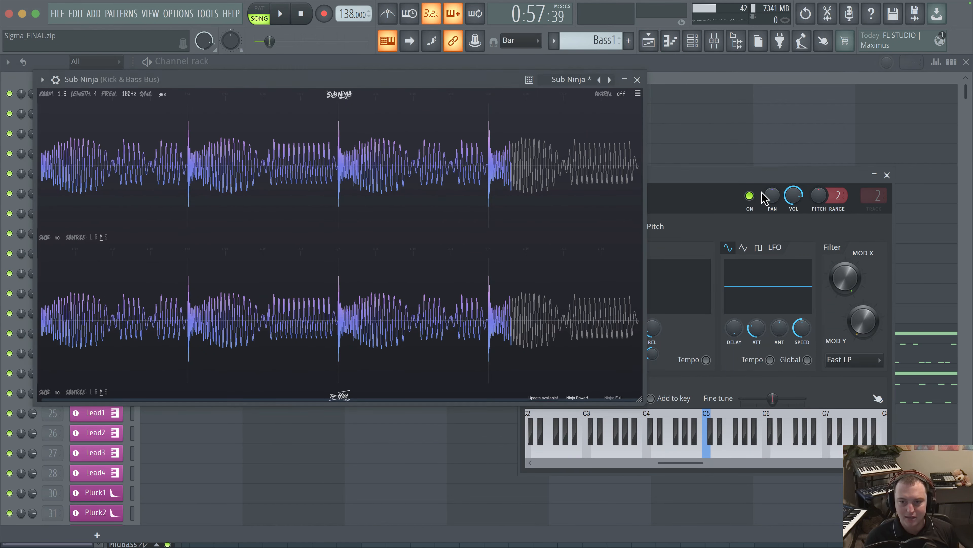
{"action": "left_click_drag", "start_coordinate": [763, 197], "coordinate": [857, 72]}
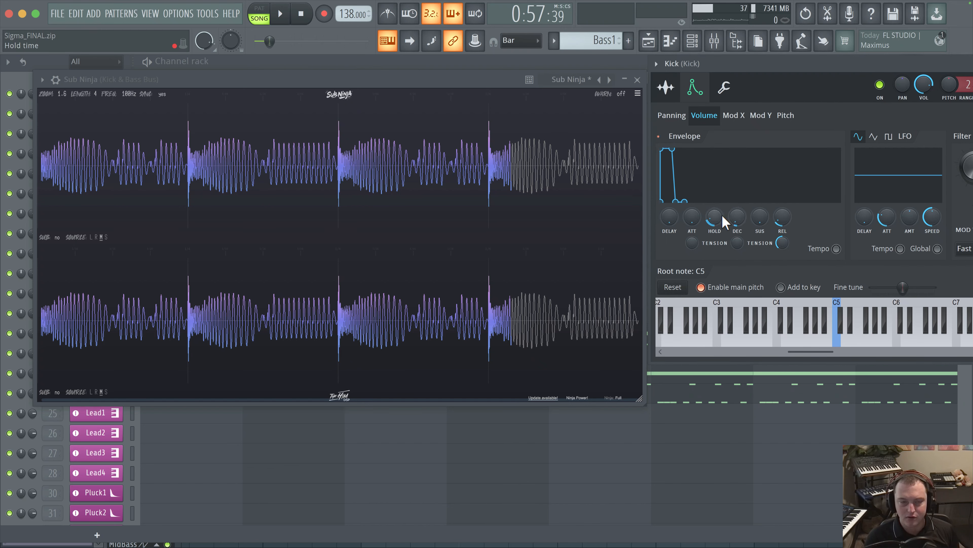
Set the kick's volume envelope hold time to 29% and play the section to check the waveform
{"action": "left_click_drag", "start_coordinate": [719, 215], "coordinate": [717, 213]}
{"action": "key", "text": "space"}
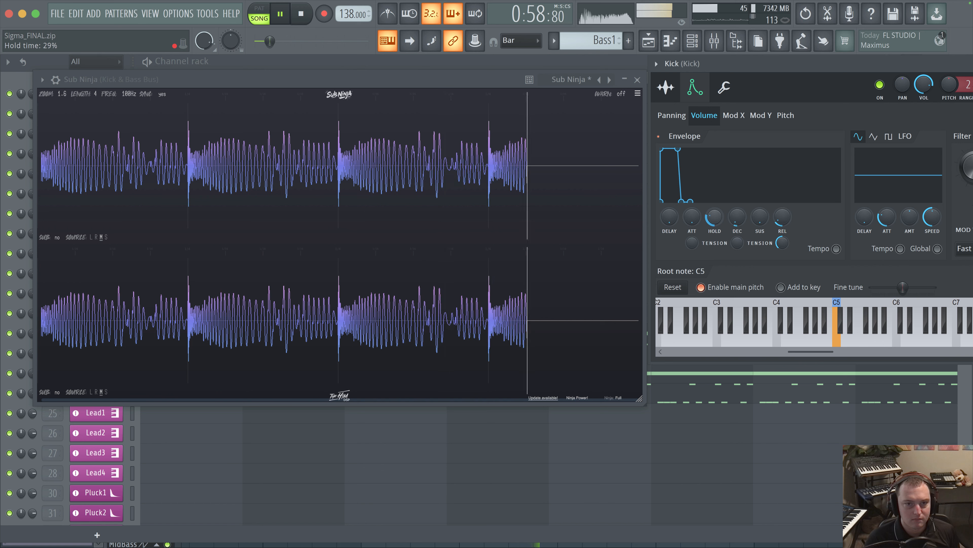
{"action": "key", "text": "space"}
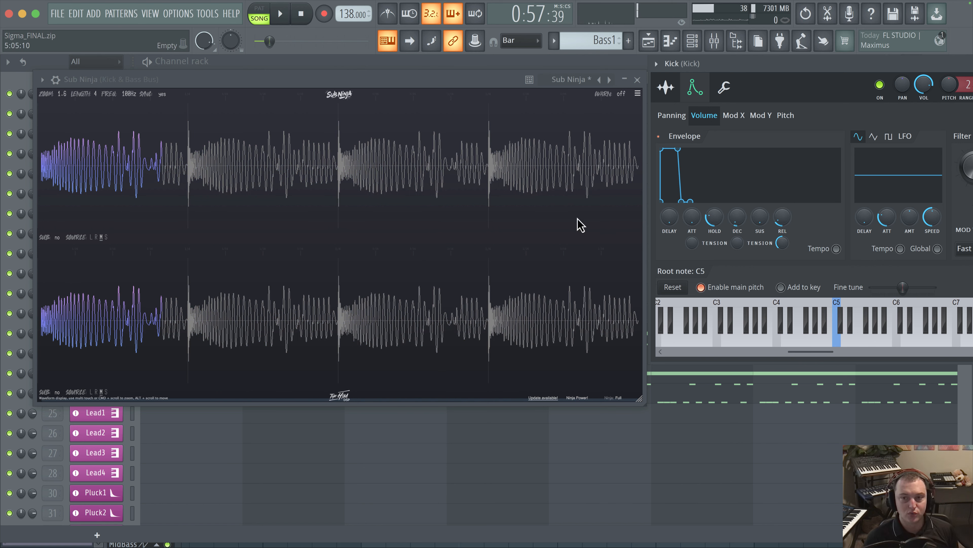
Bring back the channel rack, move Sub Ninja clear of the channel names, and open the Sub channel's synth
{"action": "left_click", "coordinate": [693, 41]}
{"action": "left_click_drag", "start_coordinate": [582, 79], "coordinate": [872, 72]}
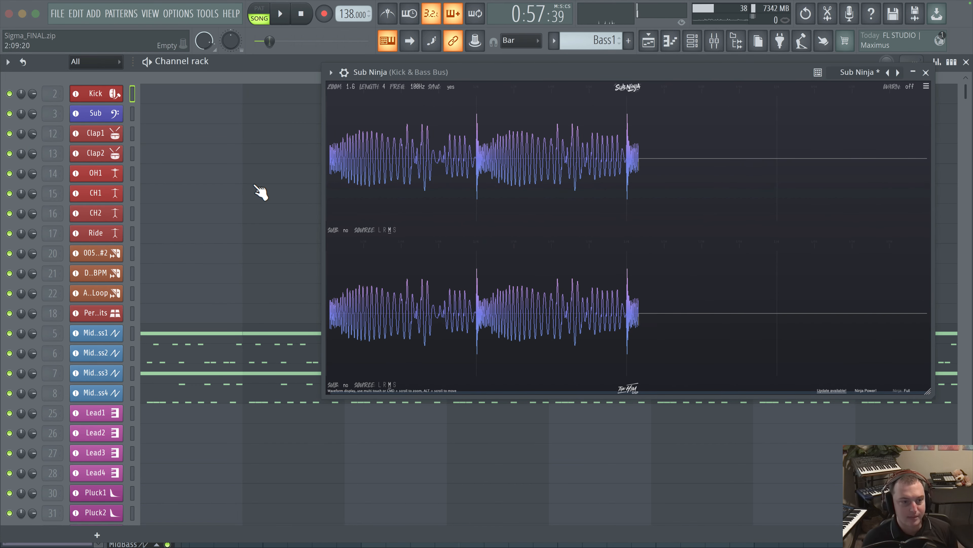
{"action": "scroll", "coordinate": [100, 320], "scroll_direction": "down", "scroll_amount": 2}
{"action": "scroll", "coordinate": [100, 320], "scroll_direction": "up", "scroll_amount": 2}
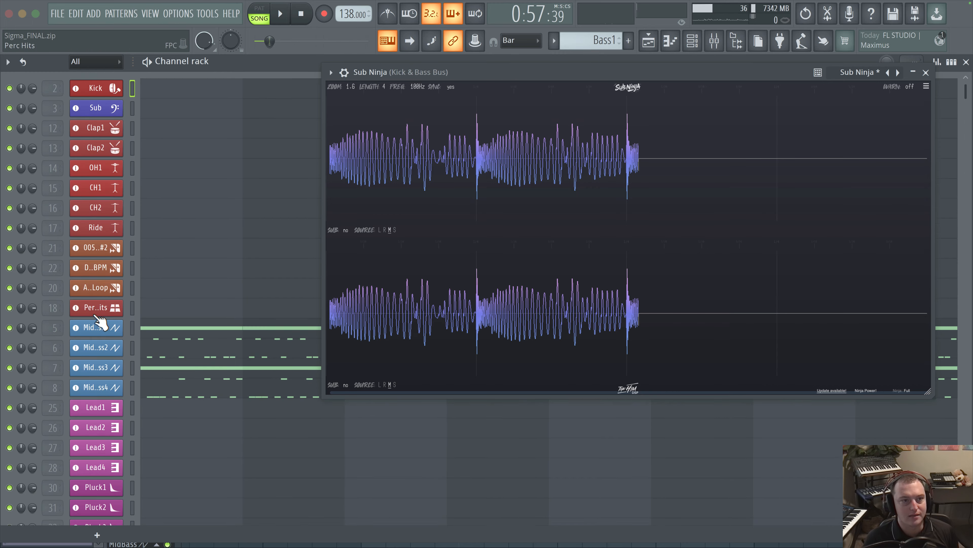
{"action": "left_click", "coordinate": [98, 113]}
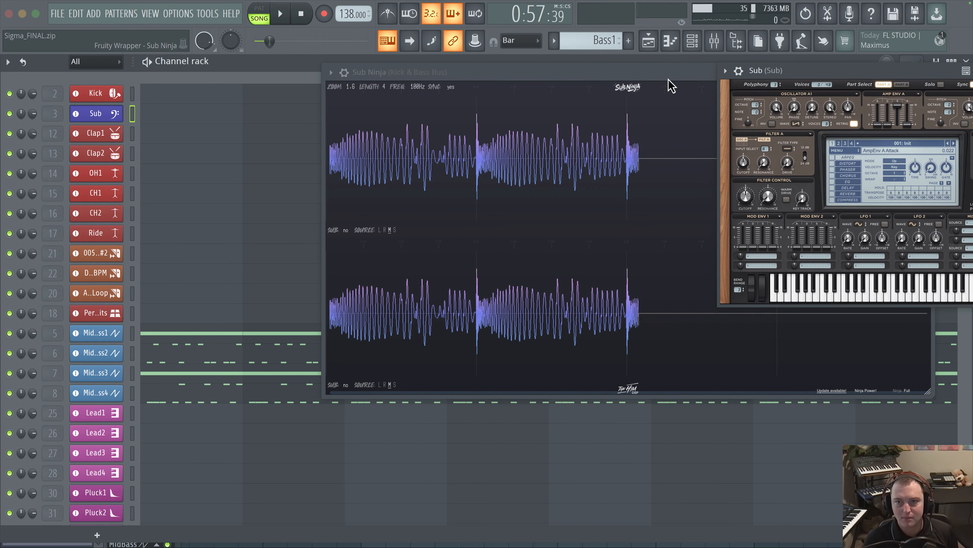
Spread the Sub Ninja and Sub synth windows apart so the waveform and the synth's controls are both accessible
{"action": "left_click_drag", "start_coordinate": [668, 78], "coordinate": [456, 67]}
{"action": "left_click_drag", "start_coordinate": [869, 75], "coordinate": [697, 124]}
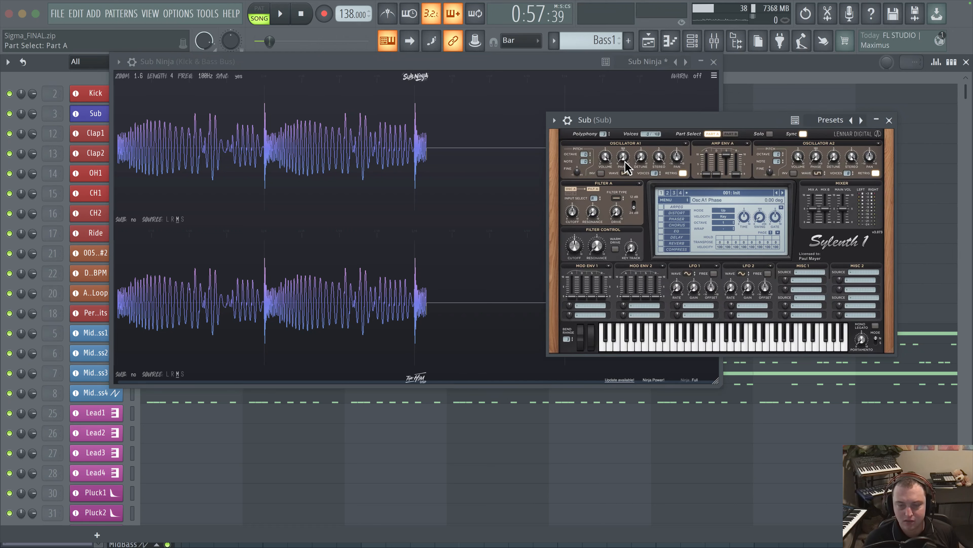
Try an Oscillator A1 phase of 82.79 degrees on the Sub synth during playback and reset it to 0 degrees
{"action": "left_click_drag", "start_coordinate": [627, 166], "coordinate": [626, 155]}
{"action": "key", "text": "space"}
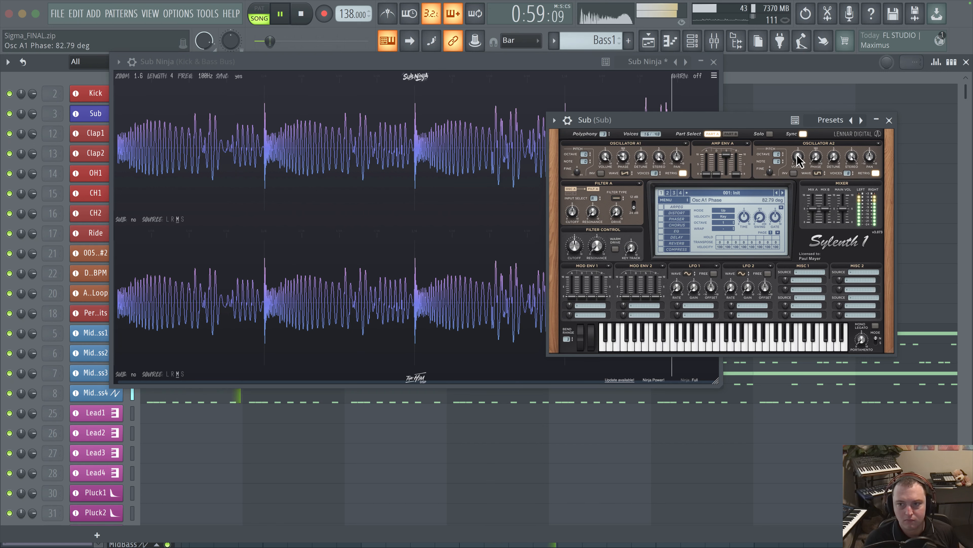
{"action": "key", "text": "space"}
{"action": "mouse_move", "coordinate": [816, 157]}
{"action": "left_mouse_down"}
{"action": "mouse_move", "coordinate": [818, 141]}
{"action": "mouse_move", "coordinate": [817, 161]}
{"action": "left_mouse_up"}
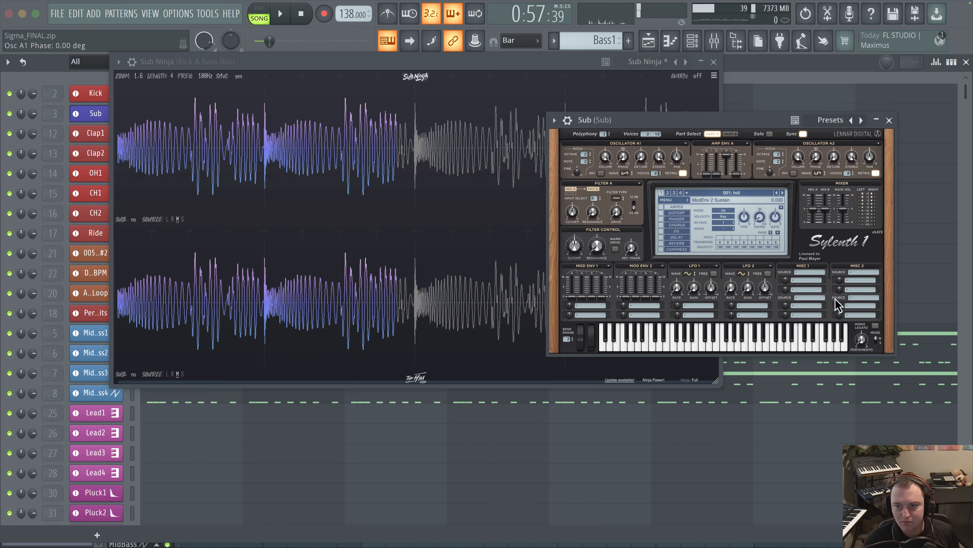
Assign the mod wheel as the Misc 1 source in the Sub synth, modulating Phase A and B with an amount of 10
{"action": "left_click", "coordinate": [820, 275]}
{"action": "left_click", "coordinate": [808, 292]}
{"action": "left_click", "coordinate": [807, 280]}
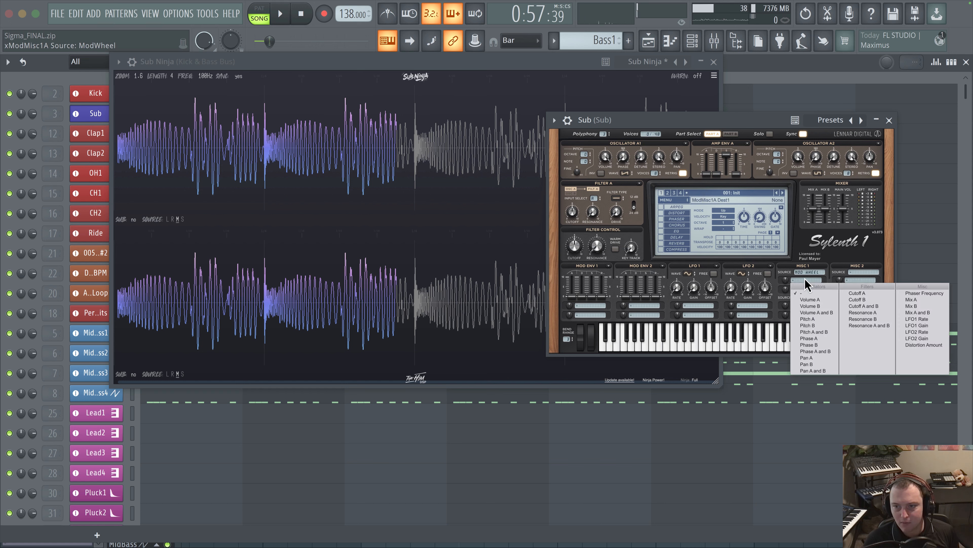
{"action": "left_click", "coordinate": [816, 351]}
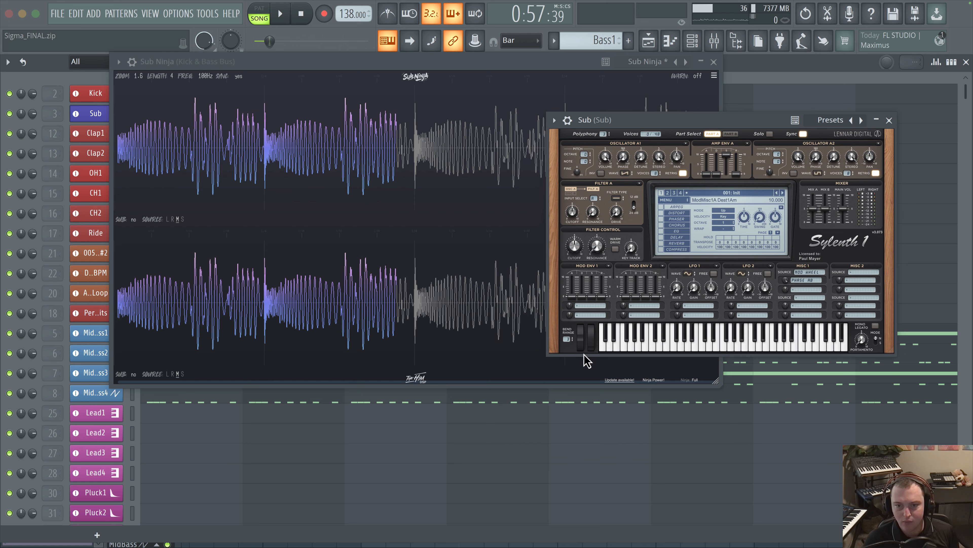
Try the Sub synth's mod wheel at 10 while replaying the section repeatedly to compare waveforms, and set the wheel to 7.127
{"action": "key", "text": "space"}
{"action": "left_click_drag", "start_coordinate": [596, 345], "coordinate": [601, 258]}
{"action": "key", "text": "space"}
{"action": "key", "text": "space"}
{"action": "key", "text": "space"}
{"action": "key", "text": "space"}
{"action": "key", "text": "space"}
{"action": "key", "text": "space"}
{"action": "key", "text": "space"}
{"action": "key", "text": "space"}
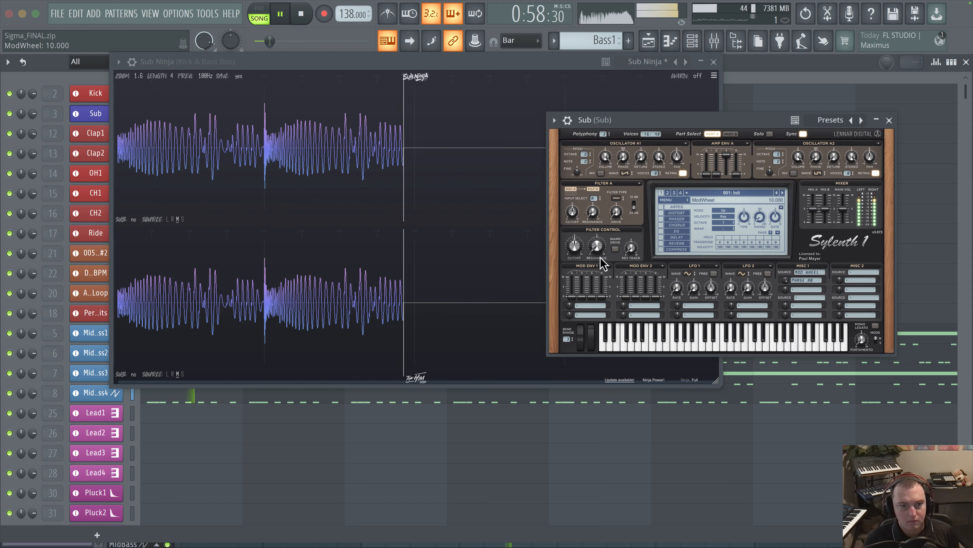
{"action": "key", "text": "space"}
{"action": "key", "text": "space"}
{"action": "key", "text": "space"}
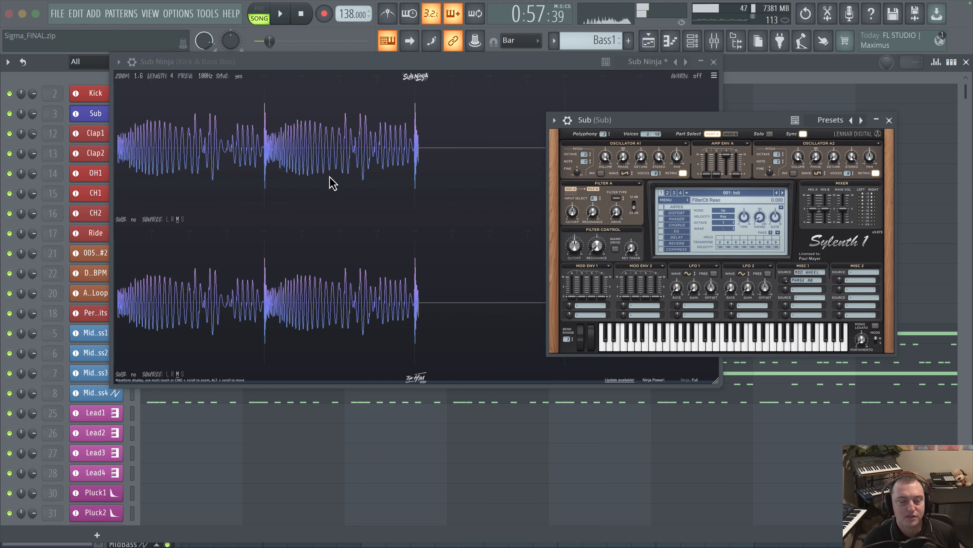
{"action": "left_click", "coordinate": [596, 337]}
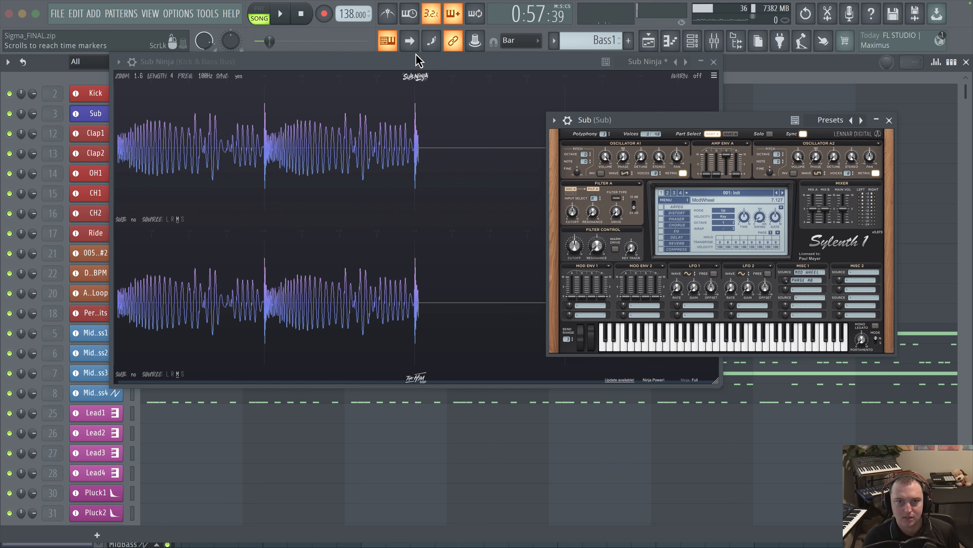
Open the Kick channel's volume envelope and move Sub Ninja aside so the envelope controls are accessible
{"action": "left_click_drag", "start_coordinate": [406, 61], "coordinate": [507, 68]}
{"action": "left_click", "coordinate": [100, 92]}
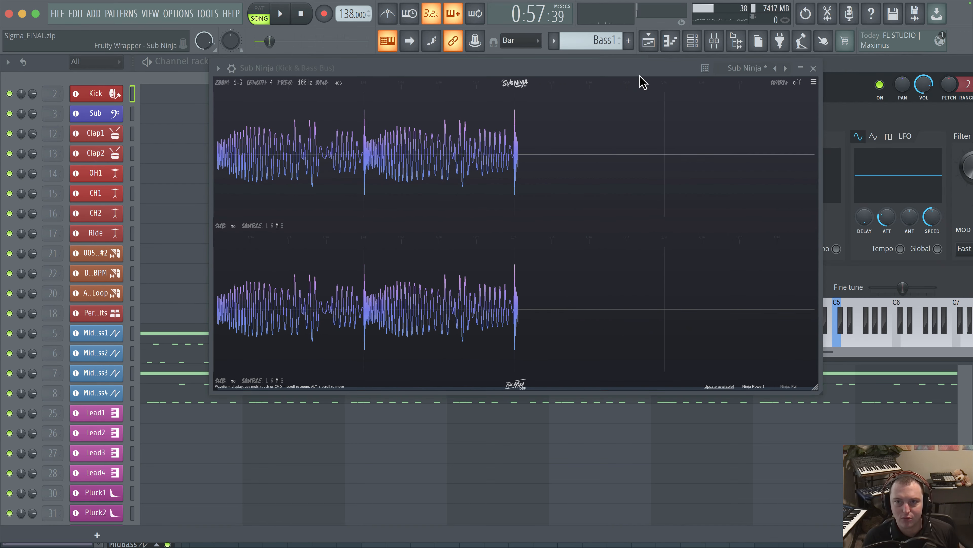
{"action": "left_click_drag", "start_coordinate": [642, 70], "coordinate": [475, 43]}
Shorten the kick's volume envelope hold and release times while playing the section and comparing the waveform in Sub Ninja
{"action": "left_click_drag", "start_coordinate": [715, 217], "coordinate": [714, 222]}
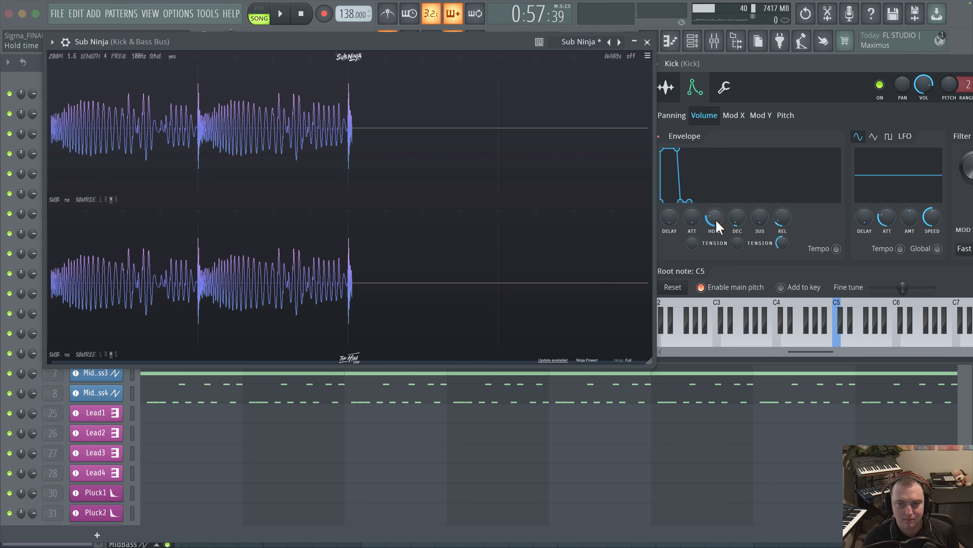
{"action": "key", "text": "space"}
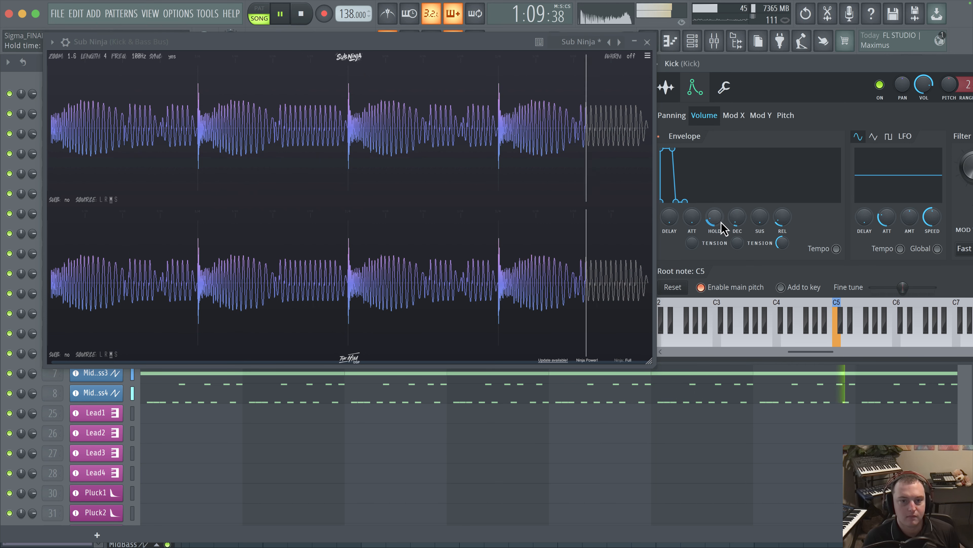
{"action": "key", "text": "space"}
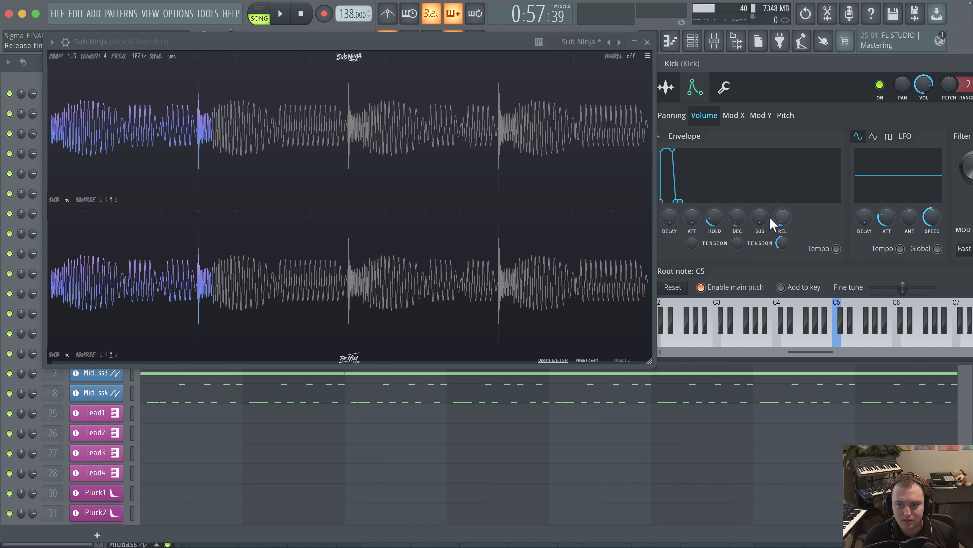
{"action": "key", "text": "space"}
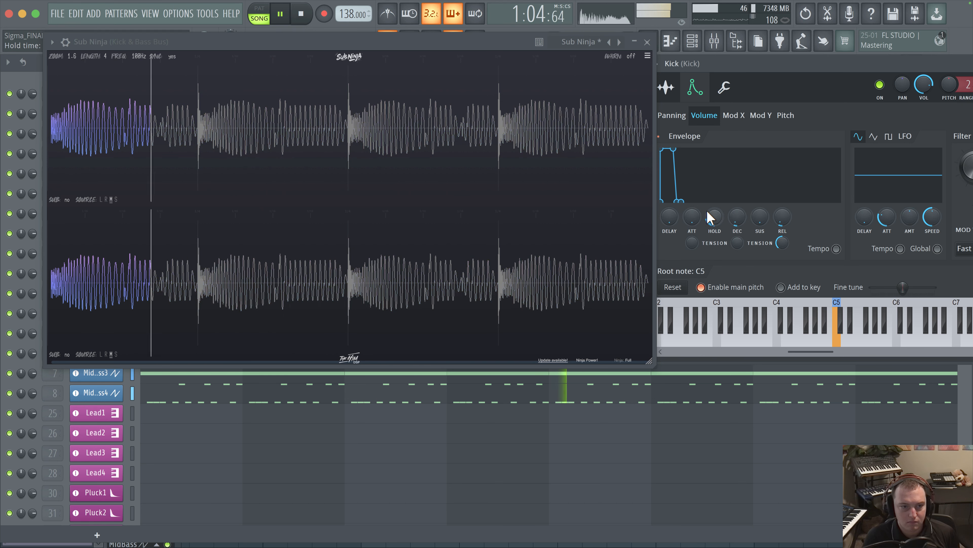
{"action": "key", "text": "space"}
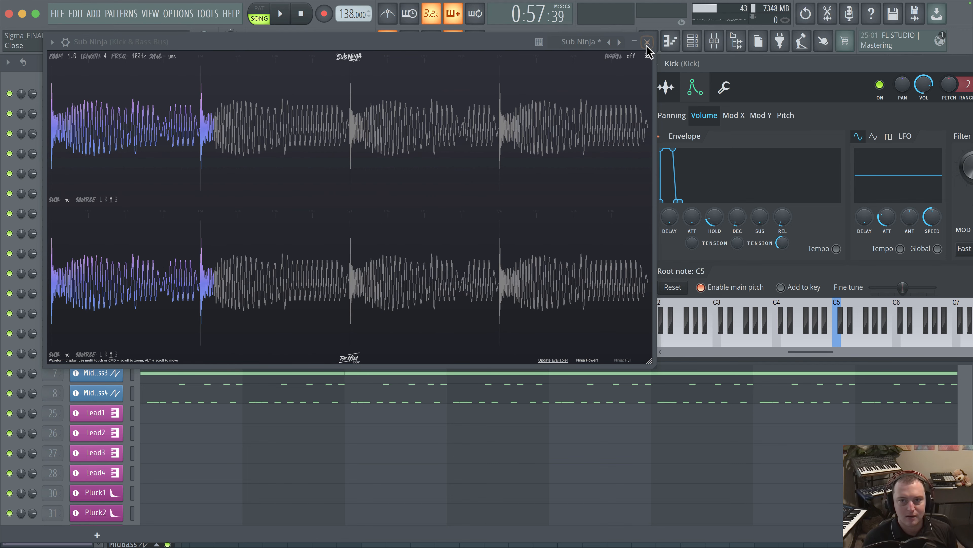
Look through Sub Ninja's interface options and reposition its window slightly
{"action": "left_click", "coordinate": [648, 55]}
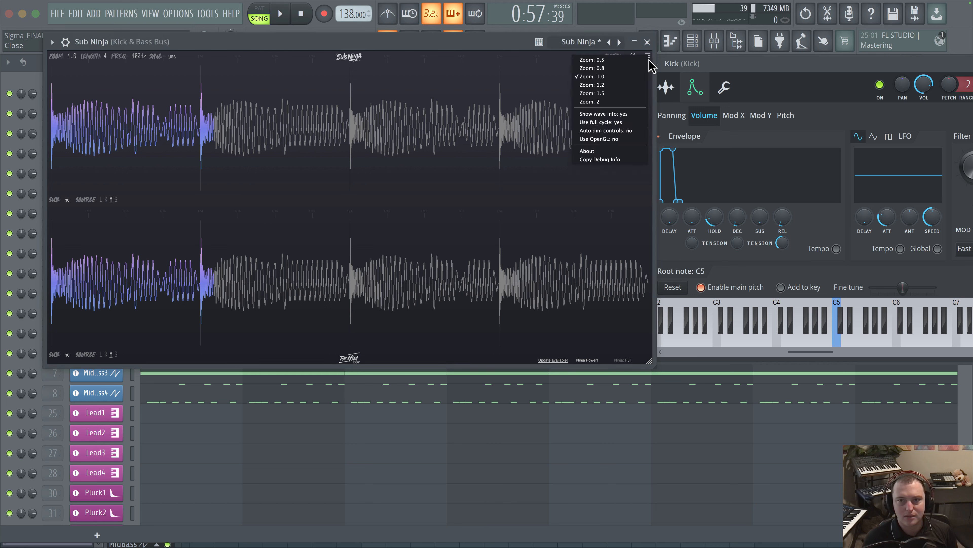
{"action": "left_click", "coordinate": [609, 86]}
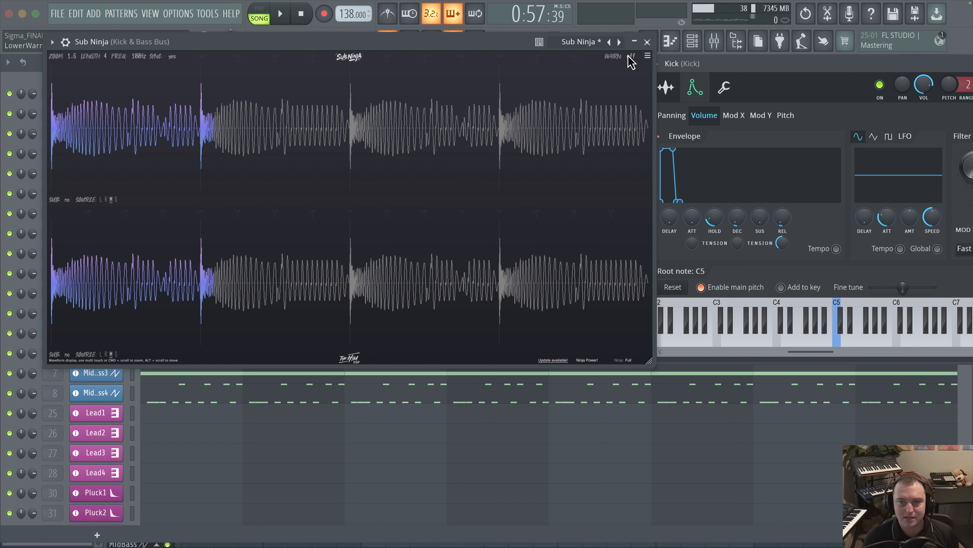
{"action": "left_click_drag", "start_coordinate": [312, 45], "coordinate": [343, 40]}
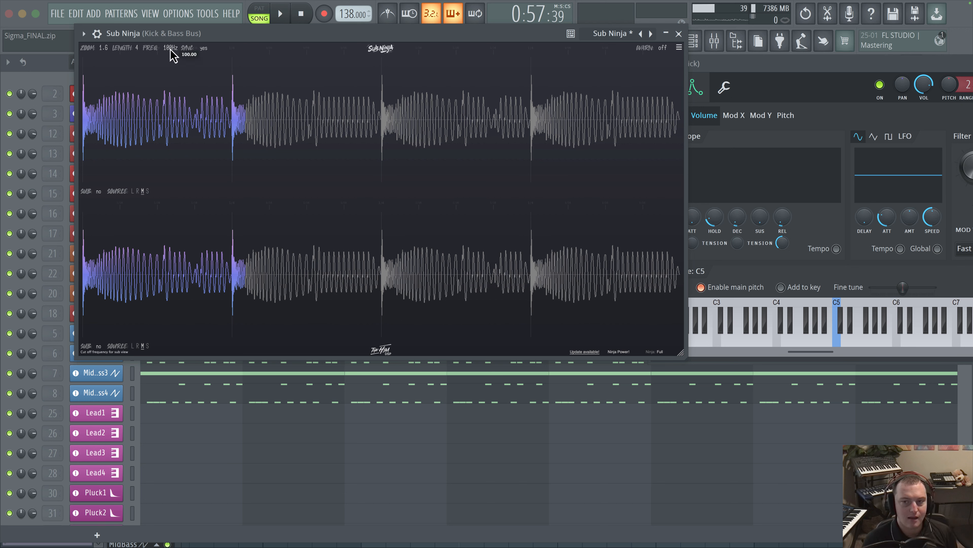
Turn on the sub view for Sub Ninja's upper waveform and sweep its cutoff frequency, ending at 63 Hz
{"action": "left_click", "coordinate": [99, 191]}
{"action": "scroll", "coordinate": [171, 57], "scroll_direction": "down", "scroll_amount": 5}
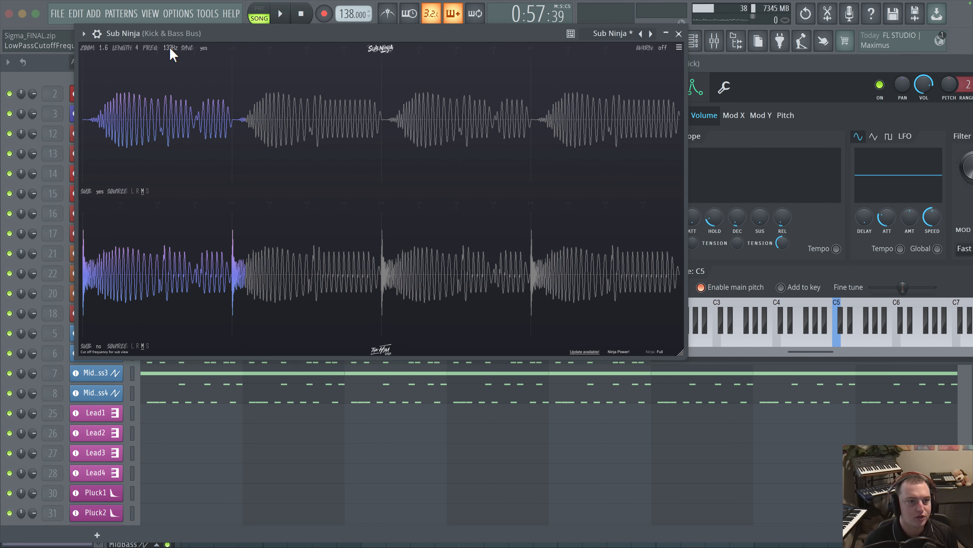
{"action": "scroll", "coordinate": [171, 56], "scroll_direction": "up", "scroll_amount": 6}
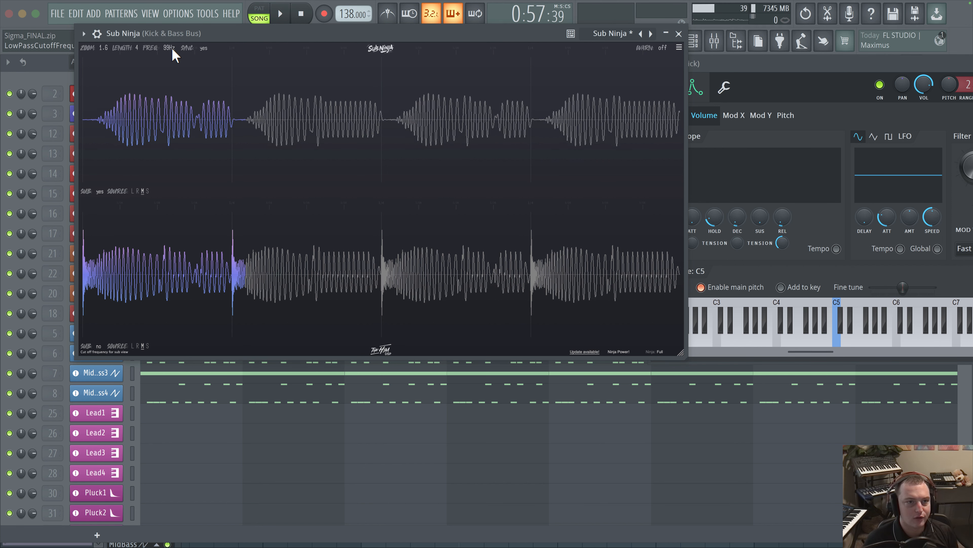
{"action": "scroll", "coordinate": [177, 49], "scroll_direction": "down", "scroll_amount": 6}
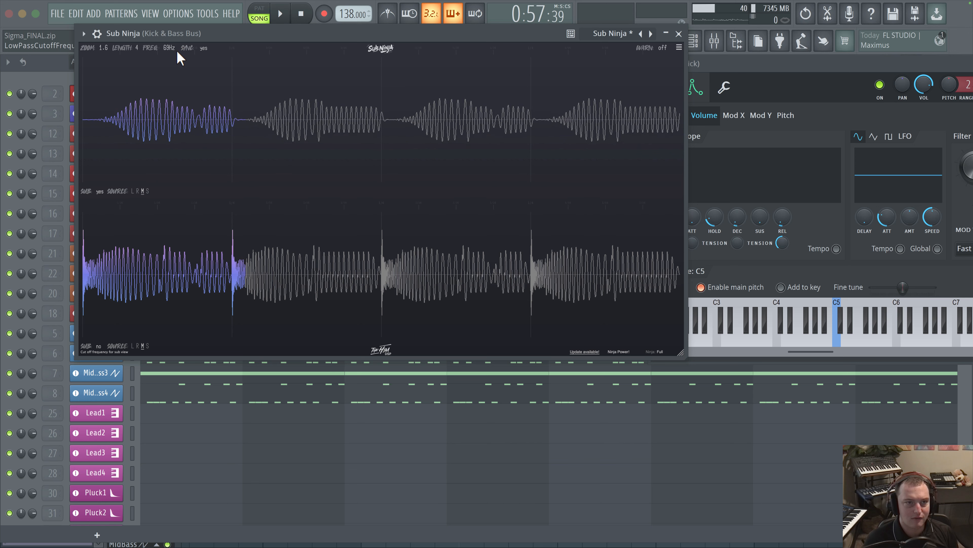
{"action": "scroll", "coordinate": [183, 57], "scroll_direction": "up", "scroll_amount": 1}
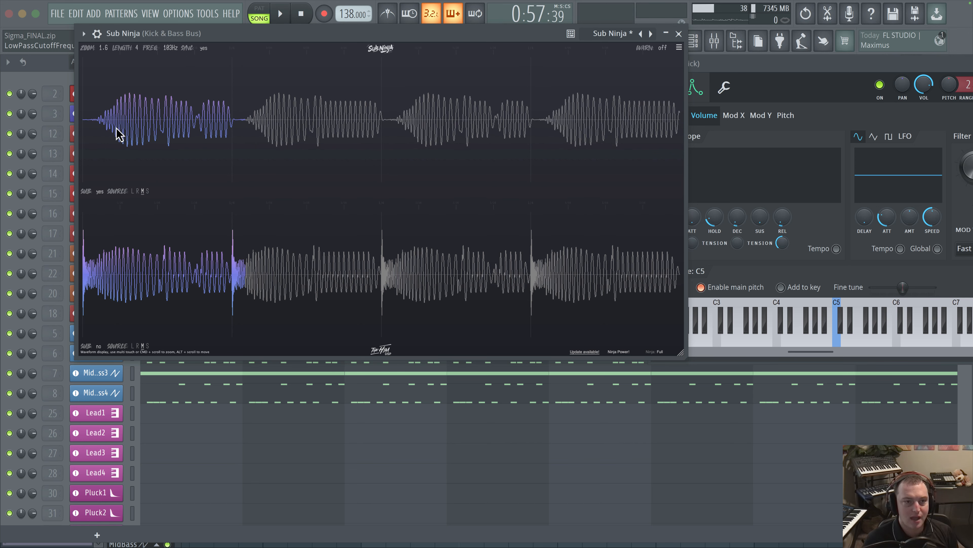
{"action": "scroll", "coordinate": [175, 56], "scroll_direction": "down", "scroll_amount": 2}
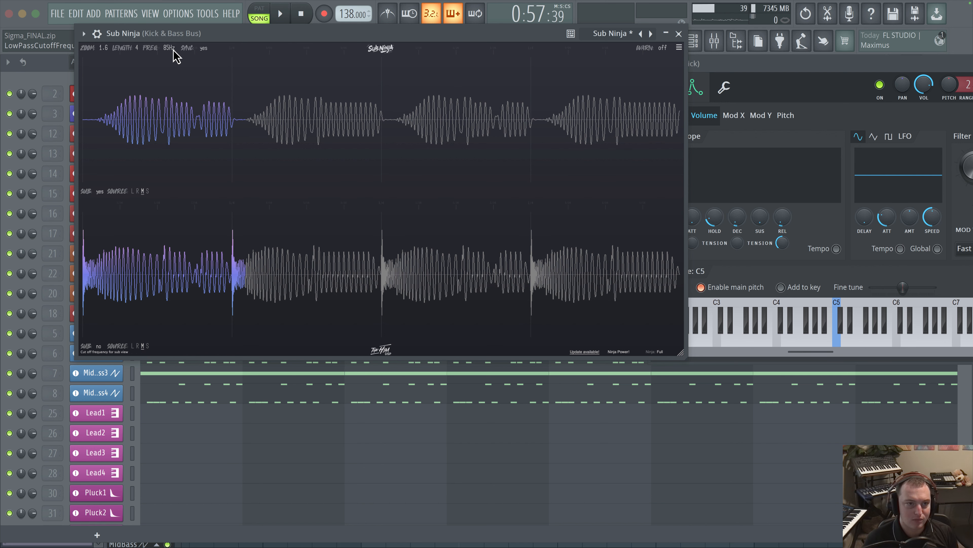
{"action": "scroll", "coordinate": [176, 56], "scroll_direction": "down", "scroll_amount": 2}
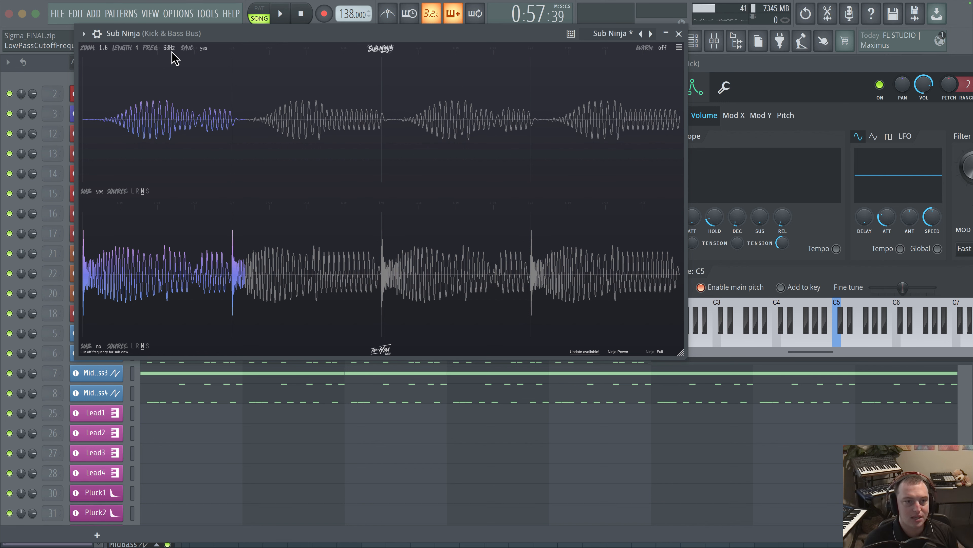
Move Sub Ninja clear of the channel names, reopen the Sub synth, and adjust its mod wheel while playing the section
{"action": "left_click_drag", "start_coordinate": [345, 34], "coordinate": [533, 13]}
{"action": "left_click", "coordinate": [95, 113]}
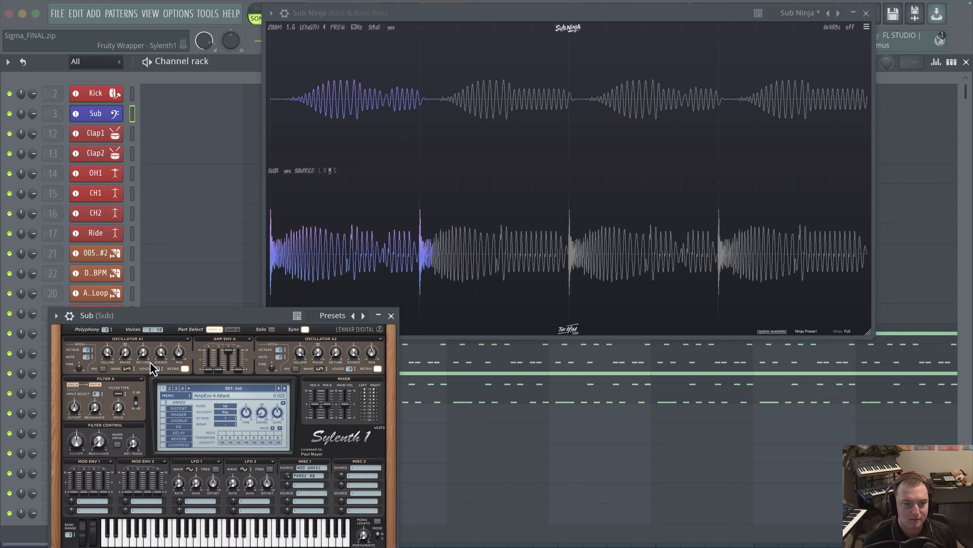
{"action": "key", "text": "space"}
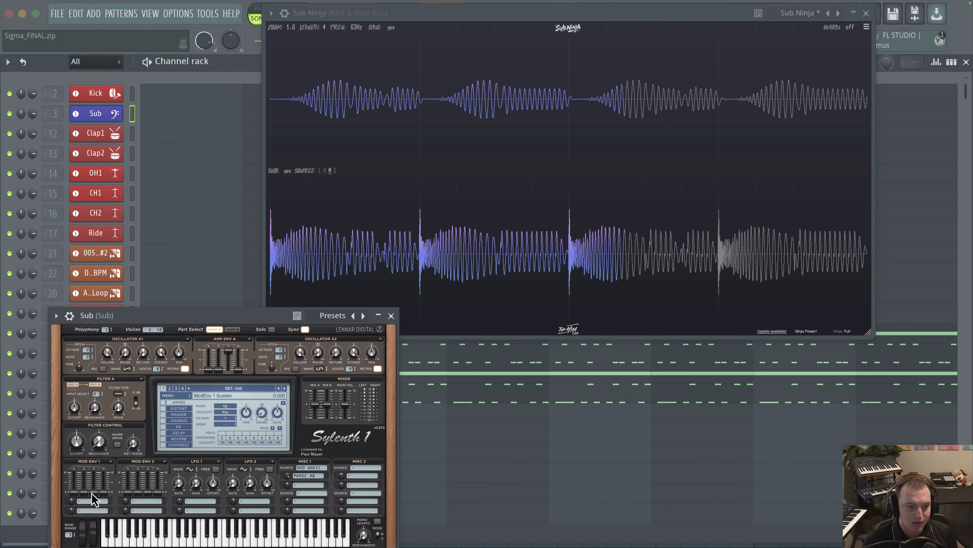
{"action": "left_click_drag", "start_coordinate": [92, 539], "coordinate": [94, 522]}
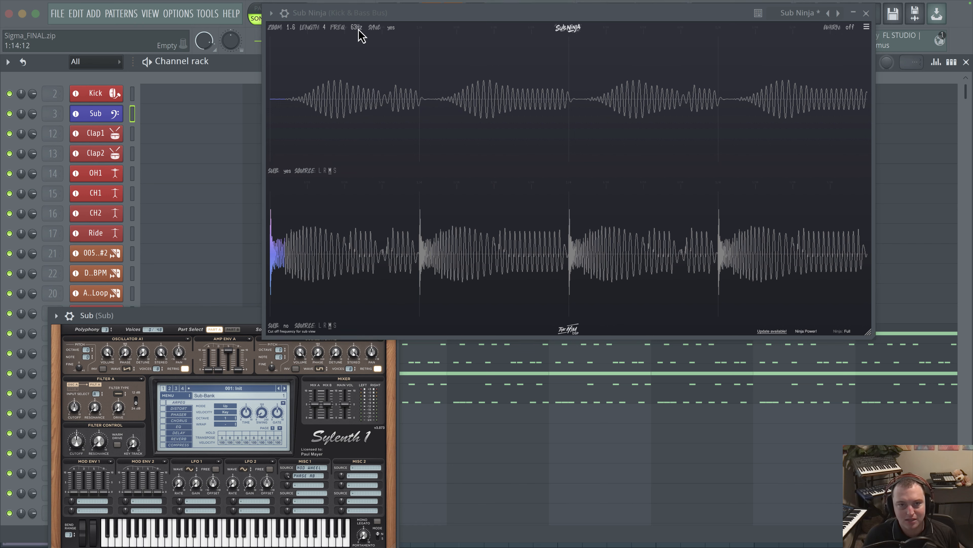
Set Sub Ninja's cutoff frequency to 400 Hz and switch off the sub view so both waveforms show the full signal
{"action": "left_click_drag", "start_coordinate": [356, 28], "coordinate": [377, 16]}
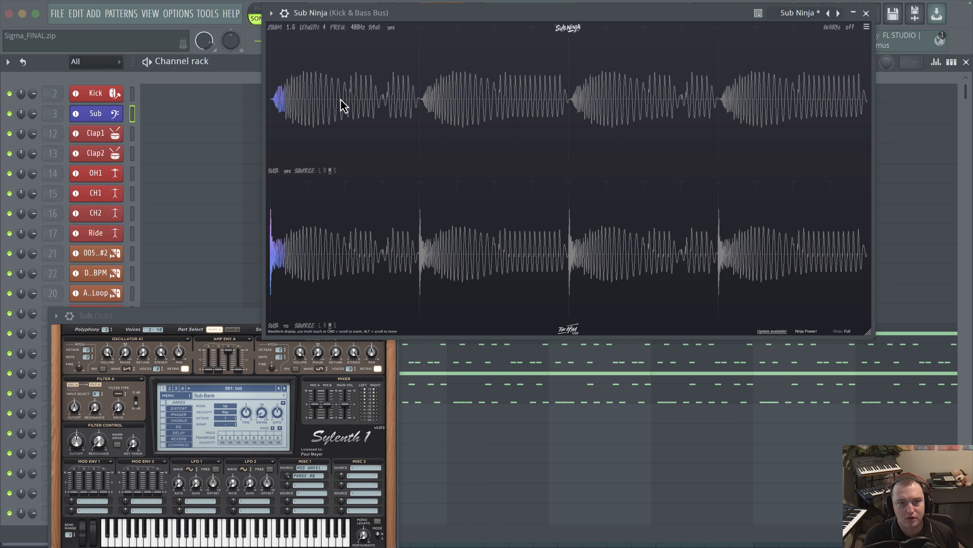
{"action": "left_click", "coordinate": [286, 169]}
{"action": "left_click", "coordinate": [285, 326]}
{"action": "left_click", "coordinate": [285, 326]}
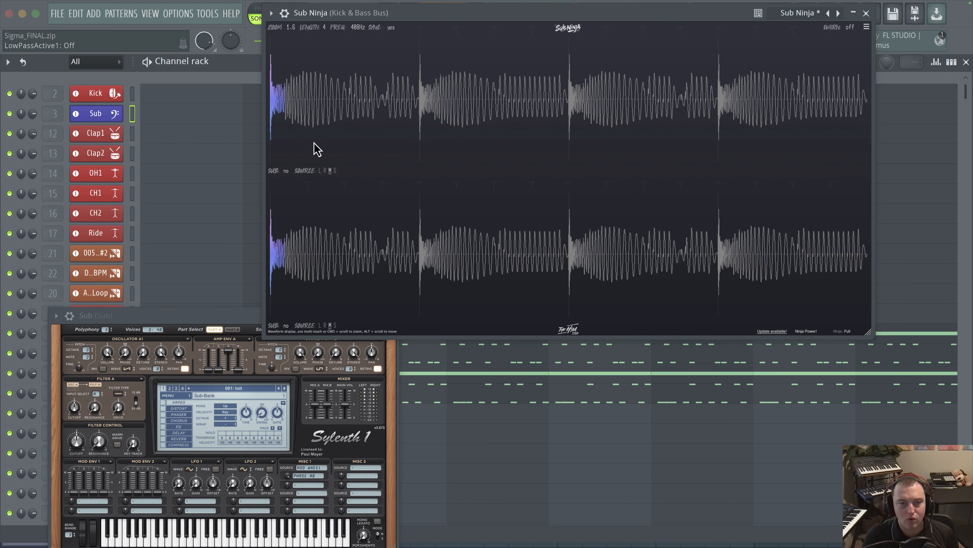
Close the Sub synth, bring up the mixer, and lower the Sub Ninja window beside the first mixer tracks
{"action": "left_click_drag", "start_coordinate": [498, 28], "coordinate": [468, 65]}
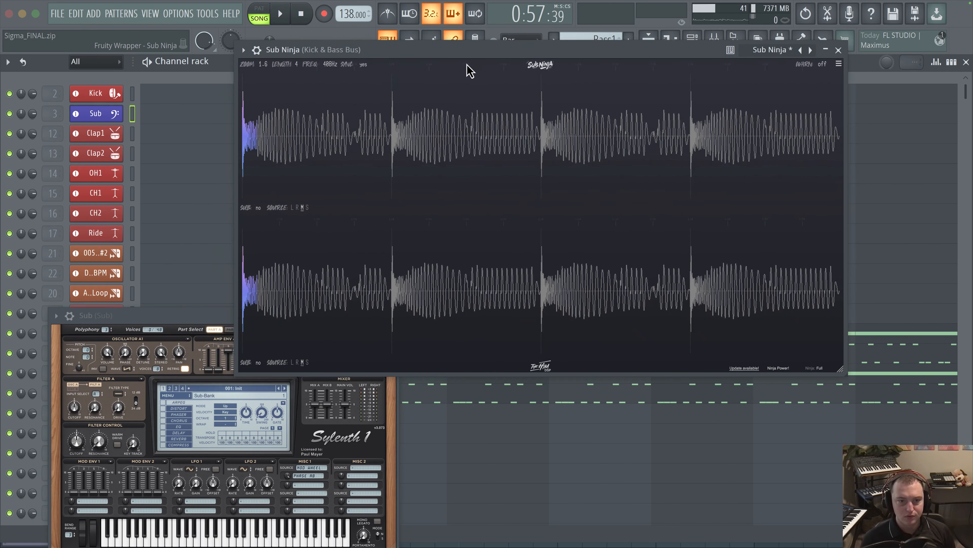
{"action": "left_click", "coordinate": [184, 322]}
{"action": "left_click", "coordinate": [392, 316]}
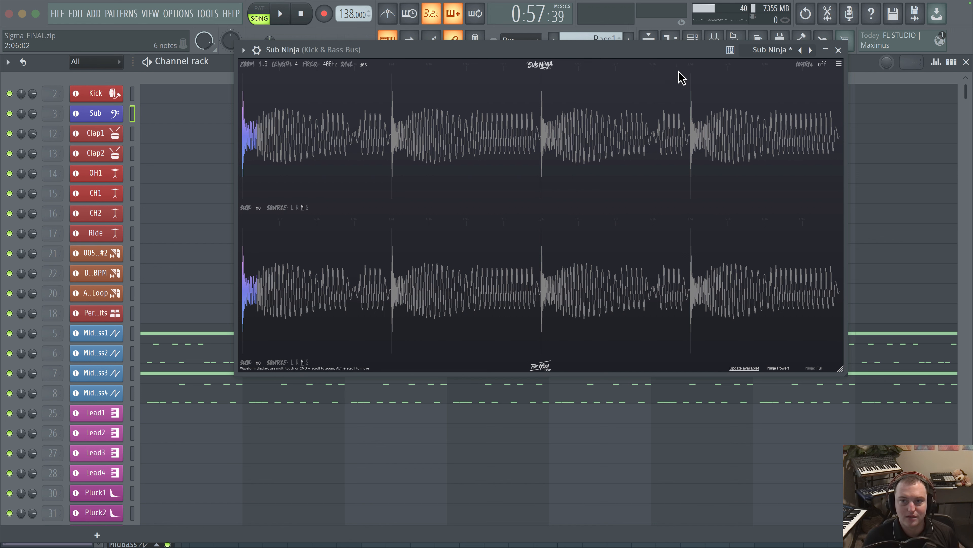
{"action": "left_click_drag", "start_coordinate": [695, 55], "coordinate": [706, 87]}
{"action": "left_click", "coordinate": [718, 49]}
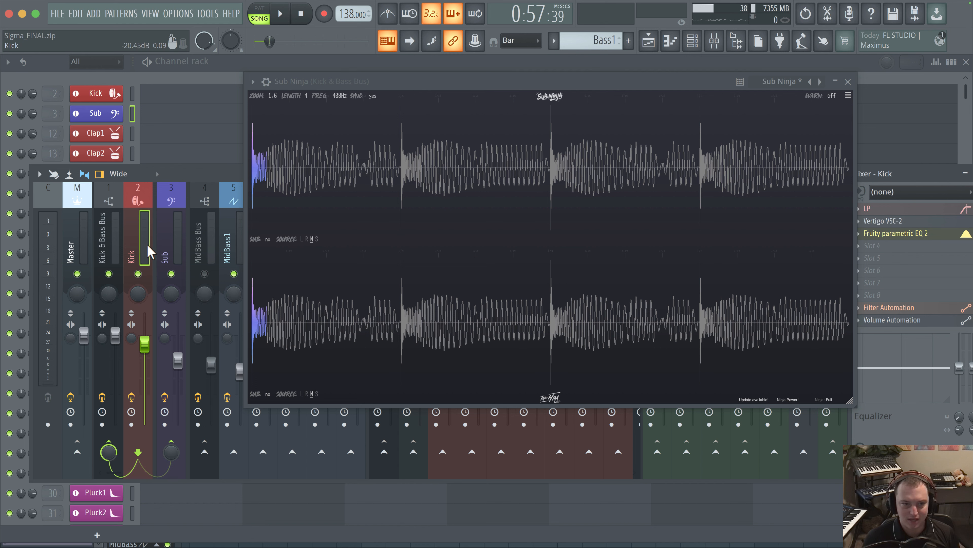
Find Sub Ninja by searching the effect plugins for "sub" and load it into slot 5 of the Sub mixer track
{"action": "left_click", "coordinate": [158, 250]}
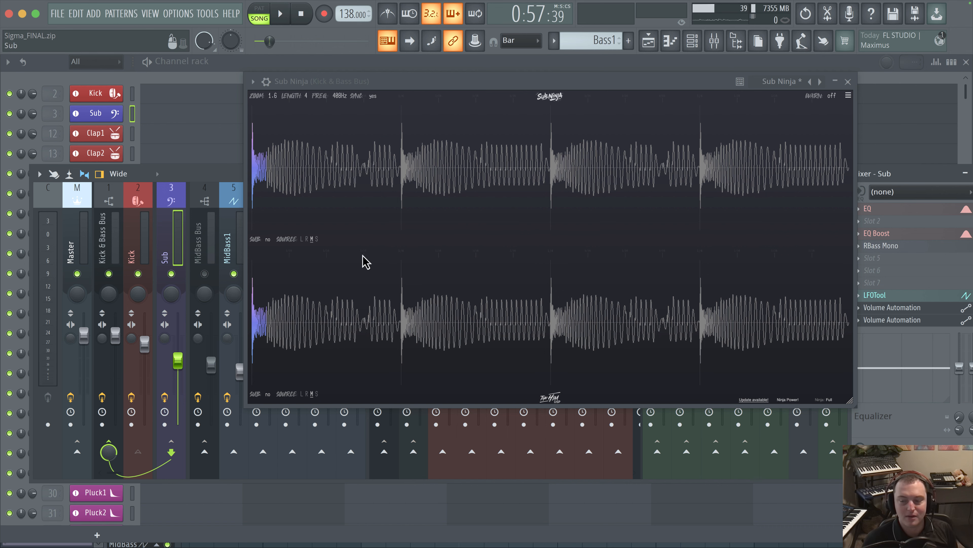
{"action": "left_click", "coordinate": [875, 259]}
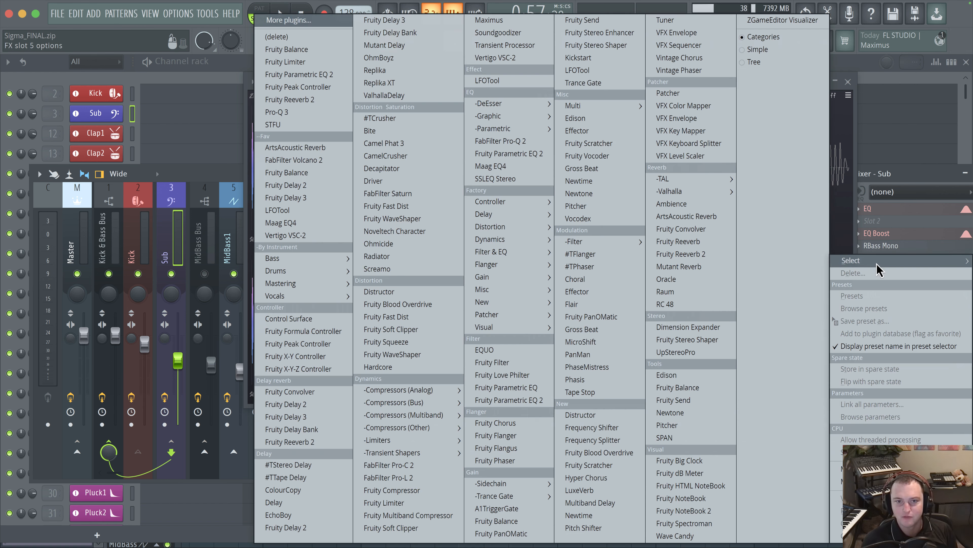
{"action": "left_click", "coordinate": [311, 22]}
{"action": "type", "text": "sub"}
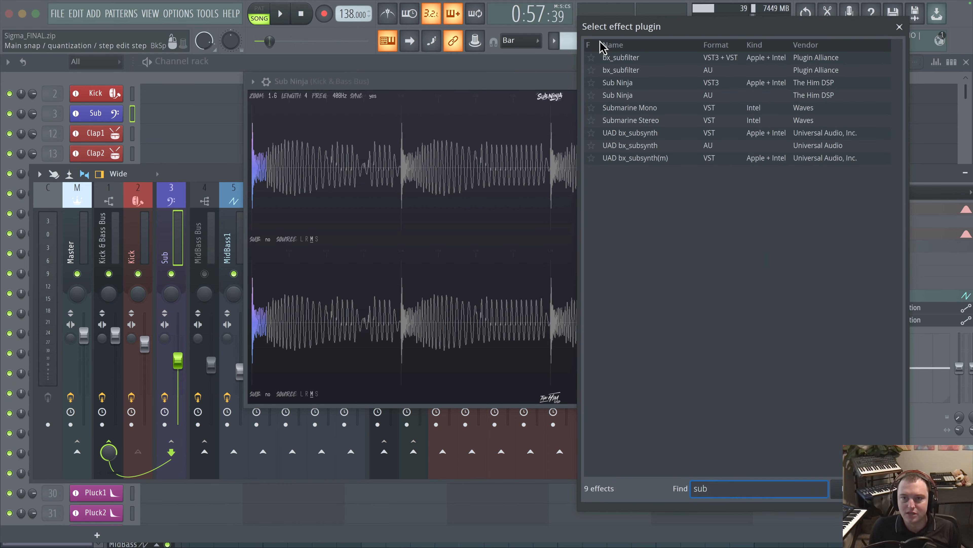
{"action": "double_click", "coordinate": [661, 86]}
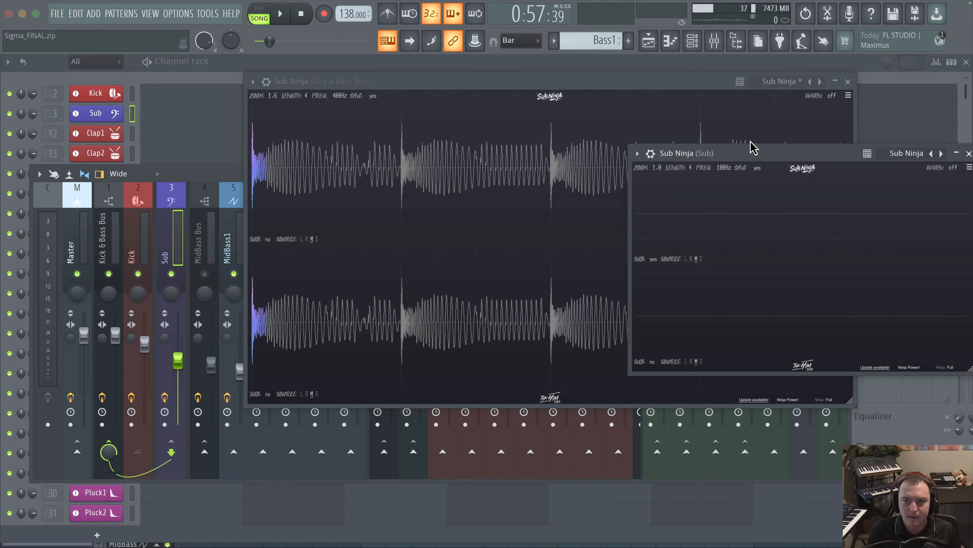
Place the Sub track's Sub Ninja window over the Kick & Bass Bus instance and play the section to capture both waveforms
{"action": "left_click_drag", "start_coordinate": [751, 147], "coordinate": [457, 211]}
{"action": "key", "text": "space"}
{"action": "key", "text": "space"}
{"action": "left_click_drag", "start_coordinate": [916, 173], "coordinate": [838, 196]}
{"action": "key", "text": "space"}
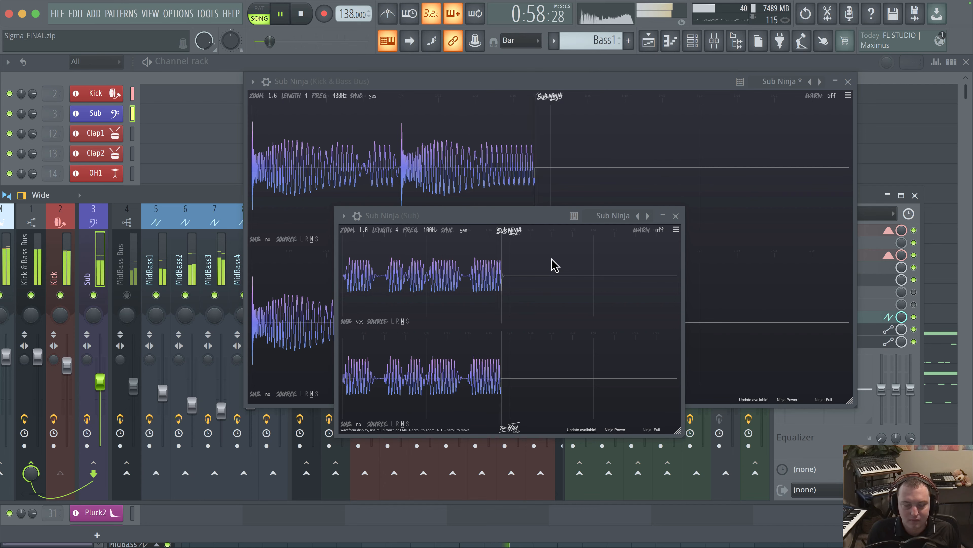
{"action": "key", "text": "space"}
Enlarge the Sub track's Sub Ninja window and shift it aside so both instances' waveforms can be compared
{"action": "left_click_drag", "start_coordinate": [516, 214], "coordinate": [428, 215]}
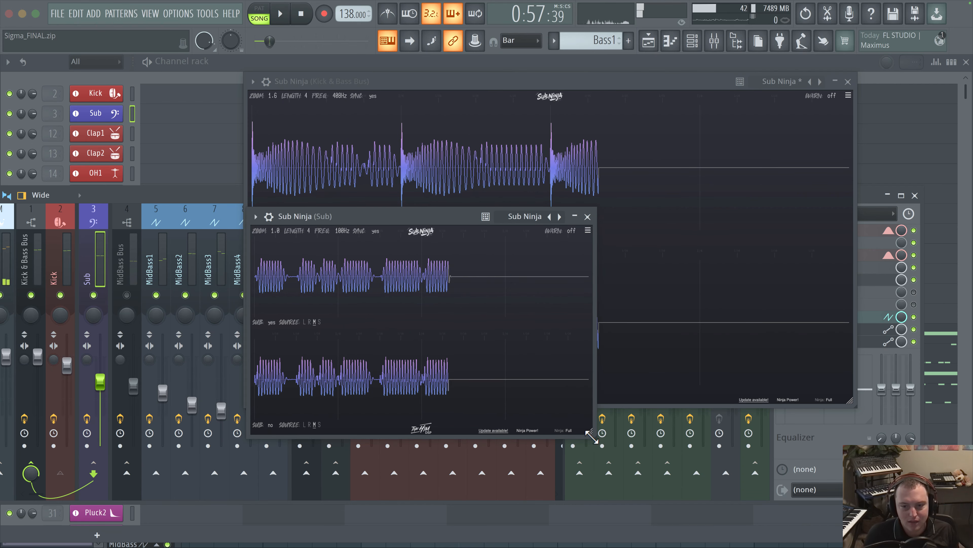
{"action": "left_click_drag", "start_coordinate": [589, 431], "coordinate": [843, 519]}
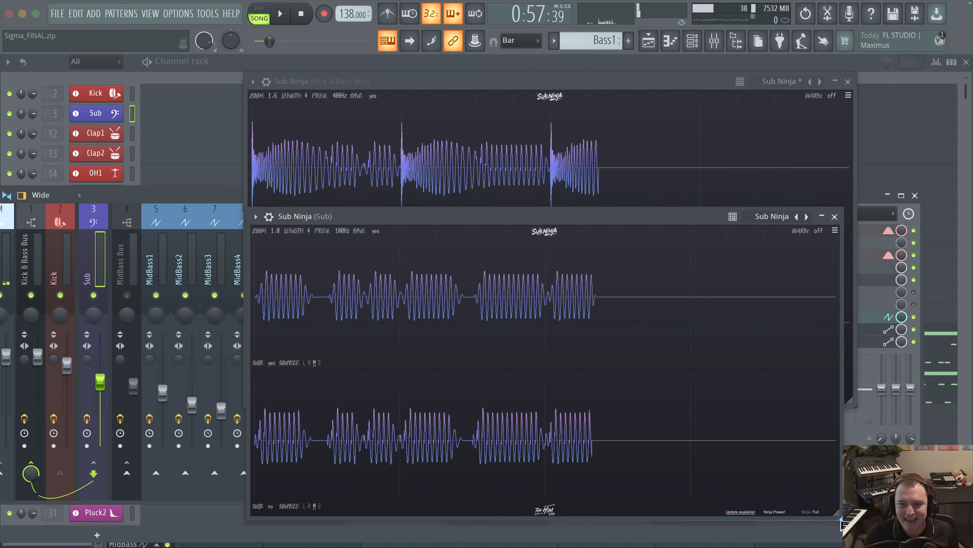
{"action": "left_click_drag", "start_coordinate": [525, 220], "coordinate": [730, 173]}
{"action": "left_click", "coordinate": [524, 239]}
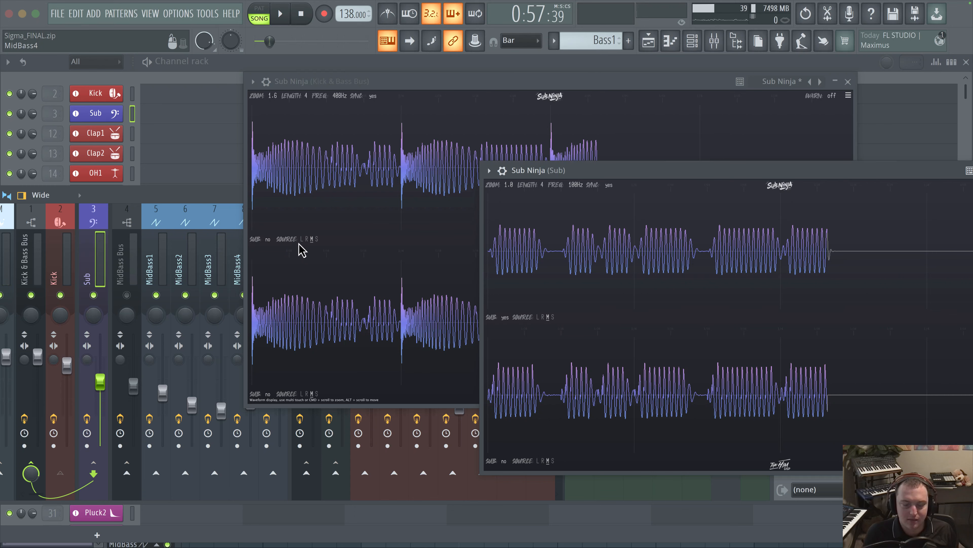
Close the Sub track's Sub Ninja window and move the Kick & Bass Bus instance clear of the first mixer tracks
{"action": "left_click", "coordinate": [347, 247]}
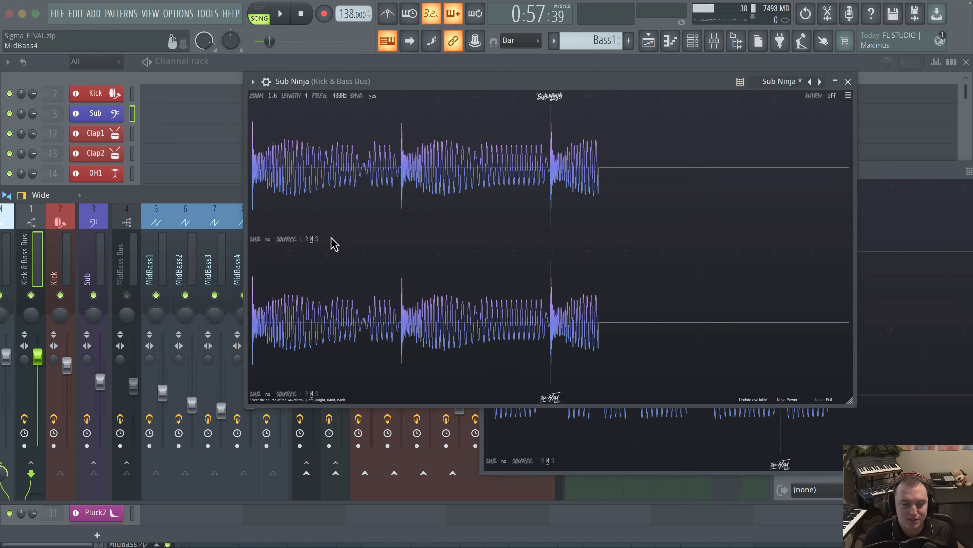
{"action": "left_click_drag", "start_coordinate": [912, 170], "coordinate": [751, 171]}
{"action": "left_click", "coordinate": [923, 171]}
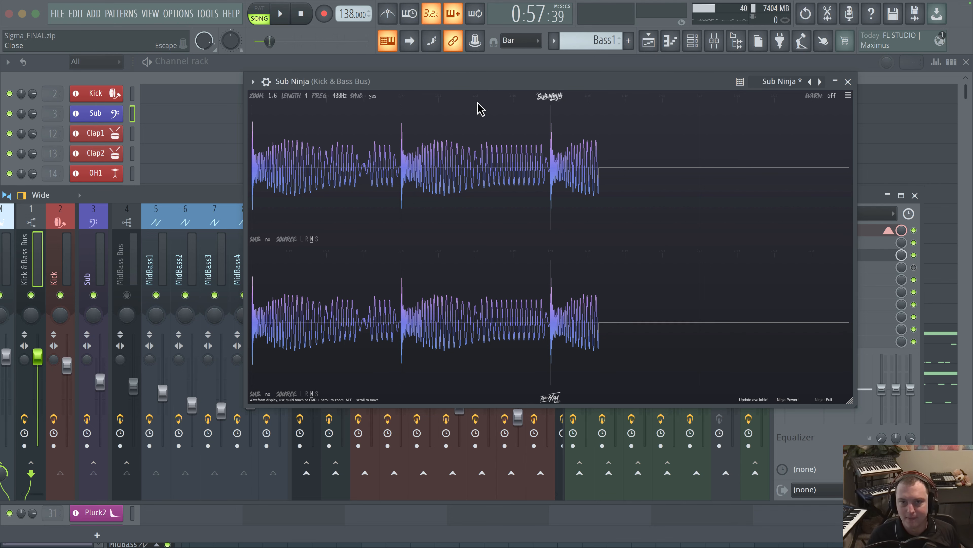
{"action": "left_click_drag", "start_coordinate": [482, 82], "coordinate": [405, 95]}
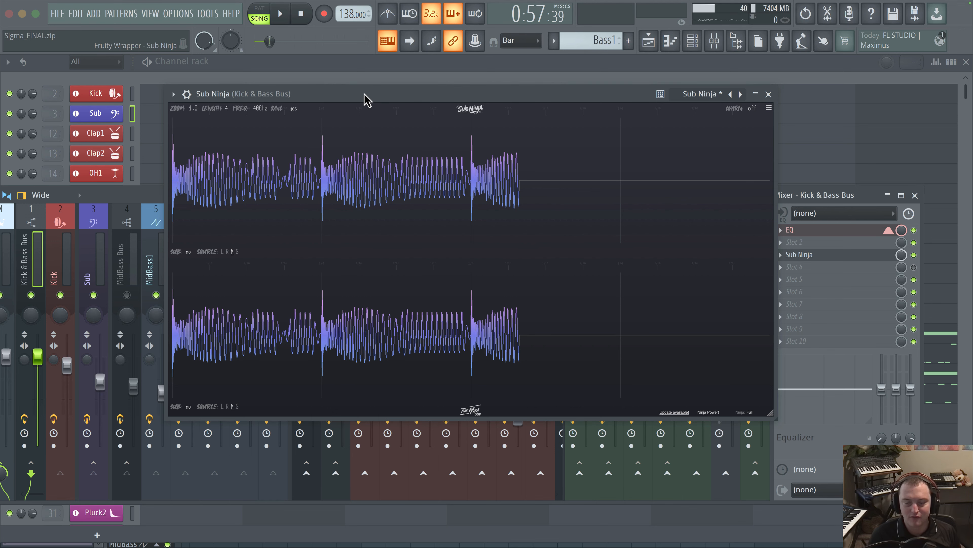
{"action": "mouse_move", "coordinate": [365, 94]}
{"action": "left_mouse_down"}
{"action": "mouse_move", "coordinate": [391, 113]}
{"action": "mouse_move", "coordinate": [364, 86]}
{"action": "left_mouse_up"}
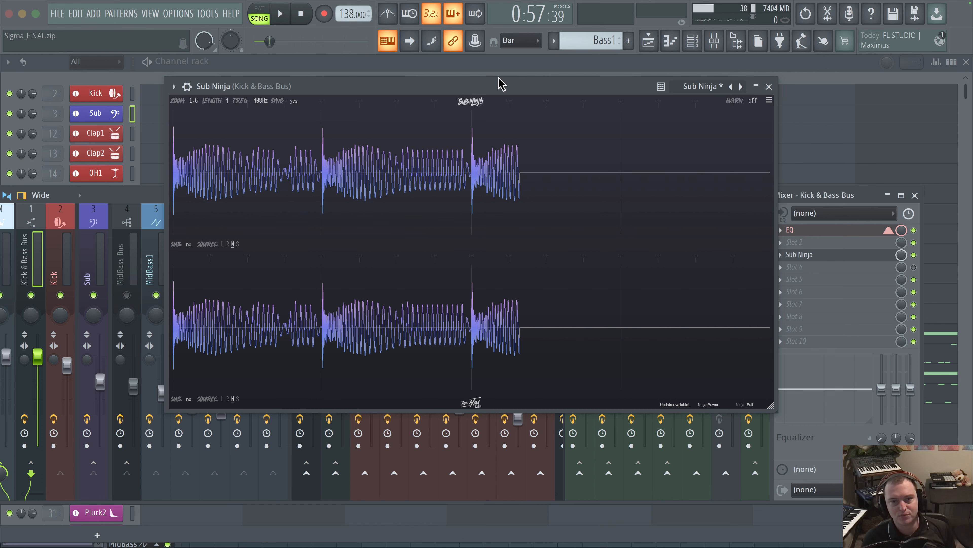
{"action": "left_click_drag", "start_coordinate": [505, 86], "coordinate": [461, 66]}
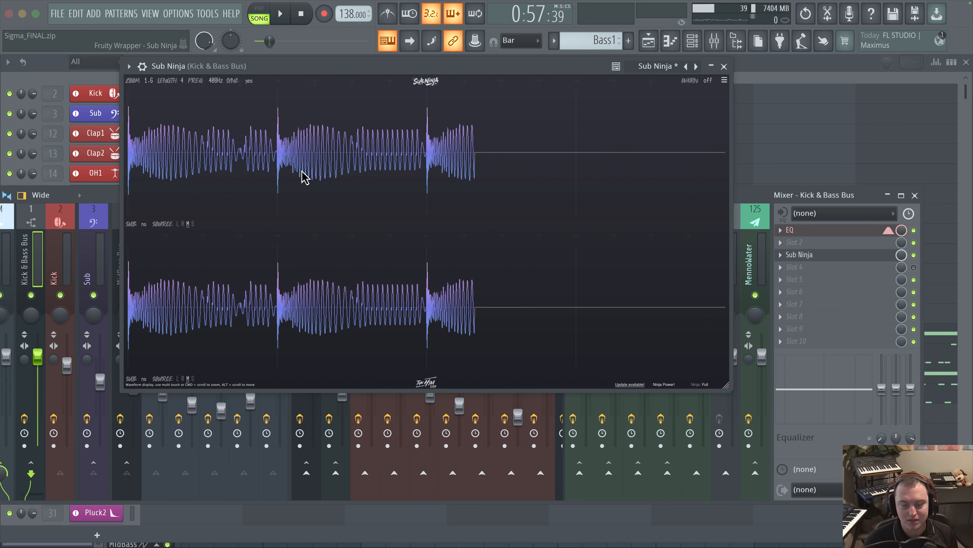
{"action": "left_click_drag", "start_coordinate": [366, 77], "coordinate": [597, 58]}
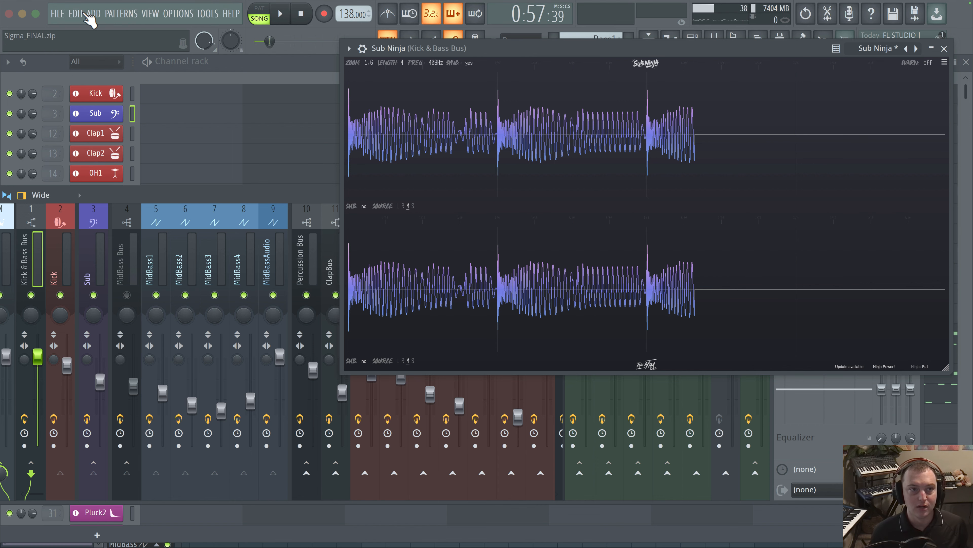
Find Sylenth1 by searching the generator plugins for "sy" and add it as a new channel
{"action": "left_click", "coordinate": [93, 14]}
{"action": "left_click", "coordinate": [102, 40]}
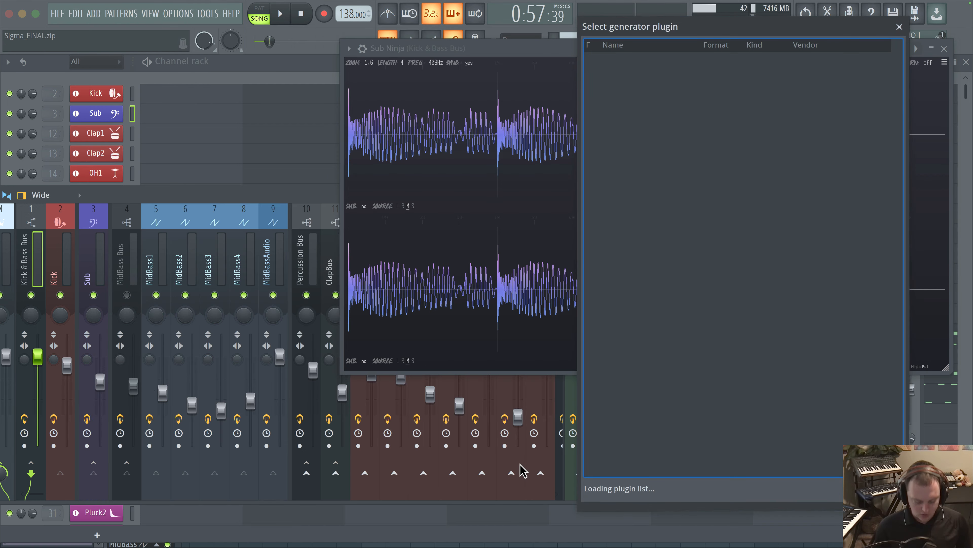
{"action": "type", "text": "sy"}
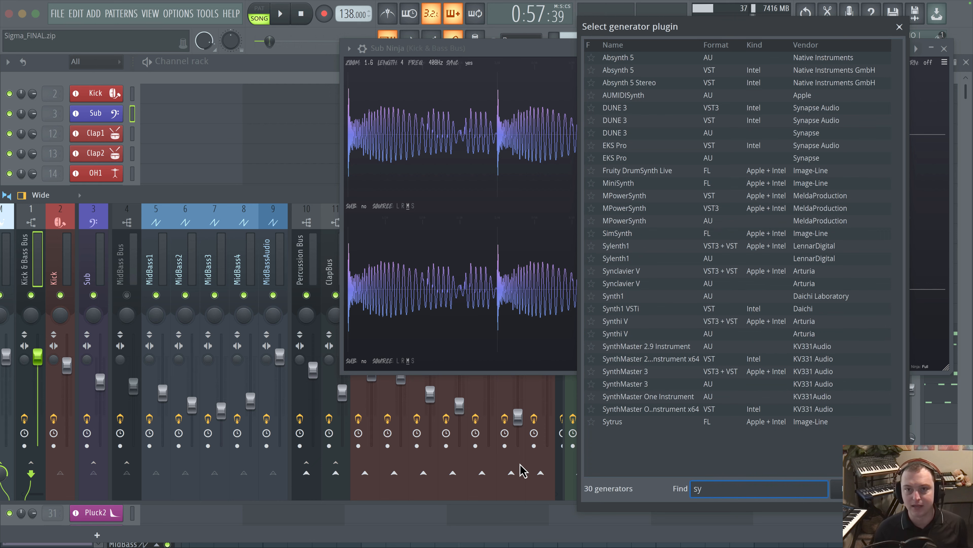
{"action": "double_click", "coordinate": [646, 246]}
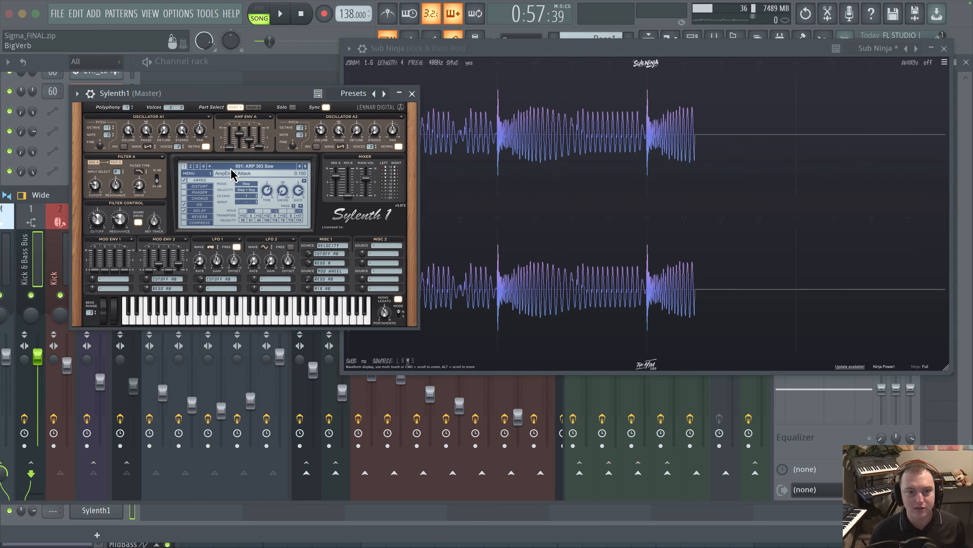
Initialise the Sylenth1 preset, set oscillator A1's waveform to sine, and lower its octave to -1
{"action": "left_click", "coordinate": [196, 173]}
{"action": "mouse_move", "coordinate": [199, 183]}
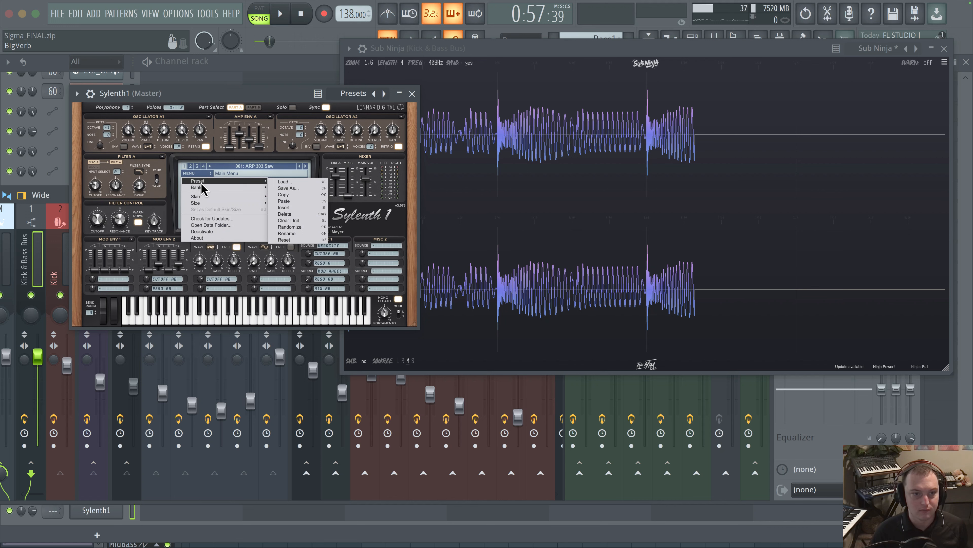
{"action": "left_click", "coordinate": [292, 221]}
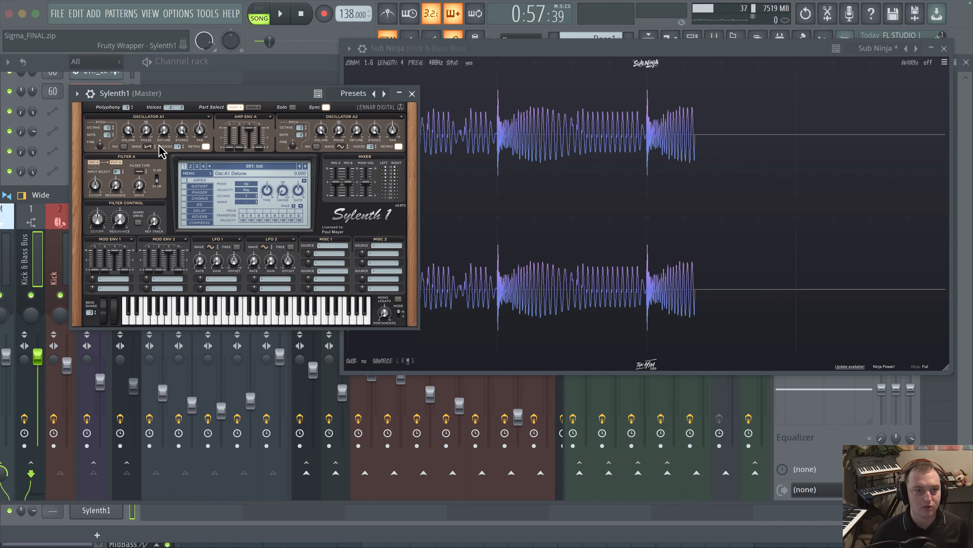
{"action": "left_click", "coordinate": [145, 149]}
{"action": "left_click", "coordinate": [163, 157]}
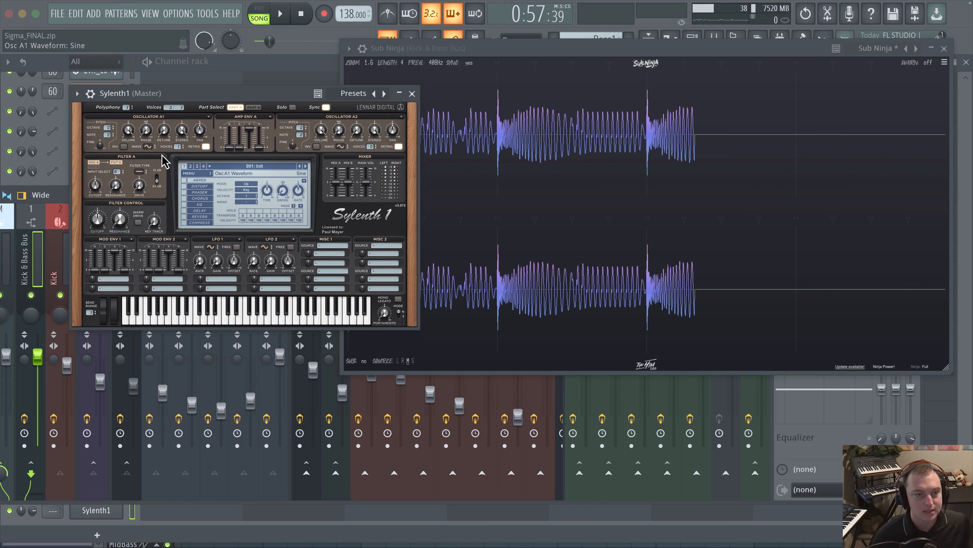
{"action": "left_click_drag", "start_coordinate": [106, 130], "coordinate": [108, 136]}
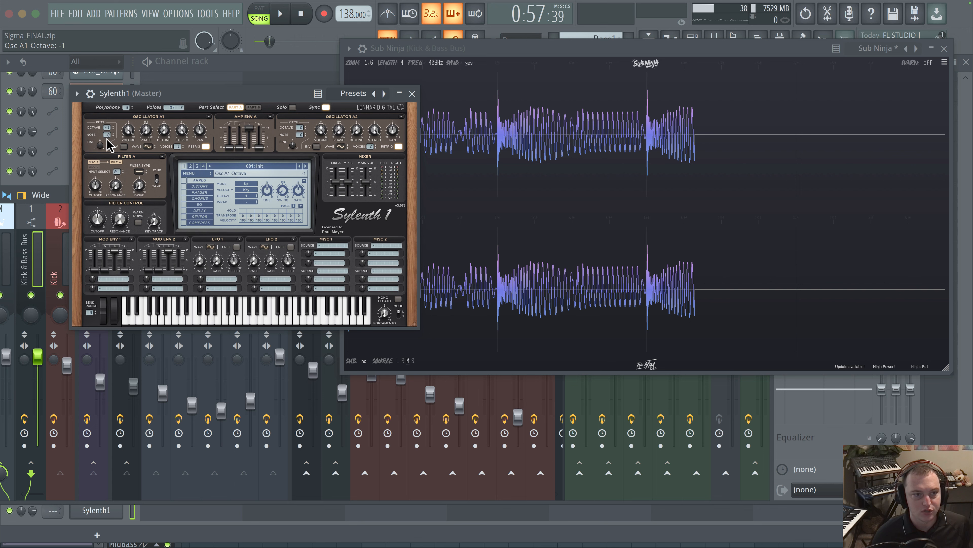
Show Sylenth1's channel settings and assign the channel to free mixer track 107
{"action": "left_click", "coordinate": [90, 94]}
{"action": "left_click", "coordinate": [90, 94]}
{"action": "left_click", "coordinate": [90, 94]}
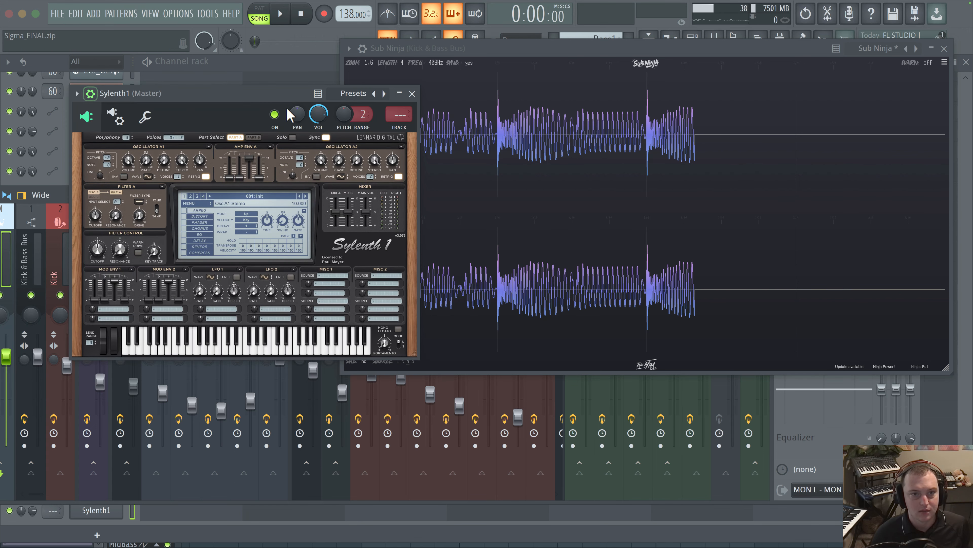
{"action": "left_click", "coordinate": [398, 127]}
Close the Sylenth1 and Sub Ninja windows to uncover the mixer
{"action": "left_click", "coordinate": [56, 196]}
{"action": "left_click", "coordinate": [57, 196]}
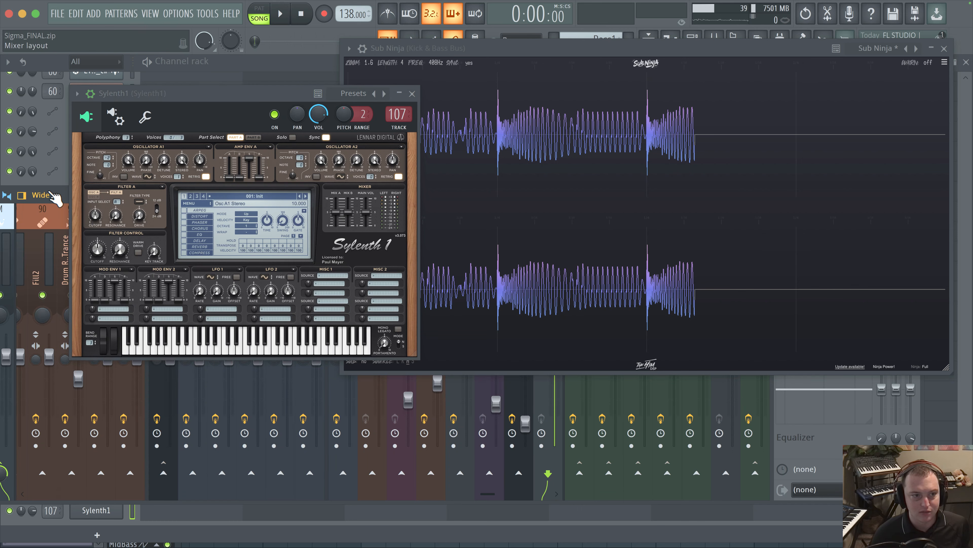
{"action": "left_click", "coordinate": [57, 198]}
{"action": "left_click", "coordinate": [41, 249]}
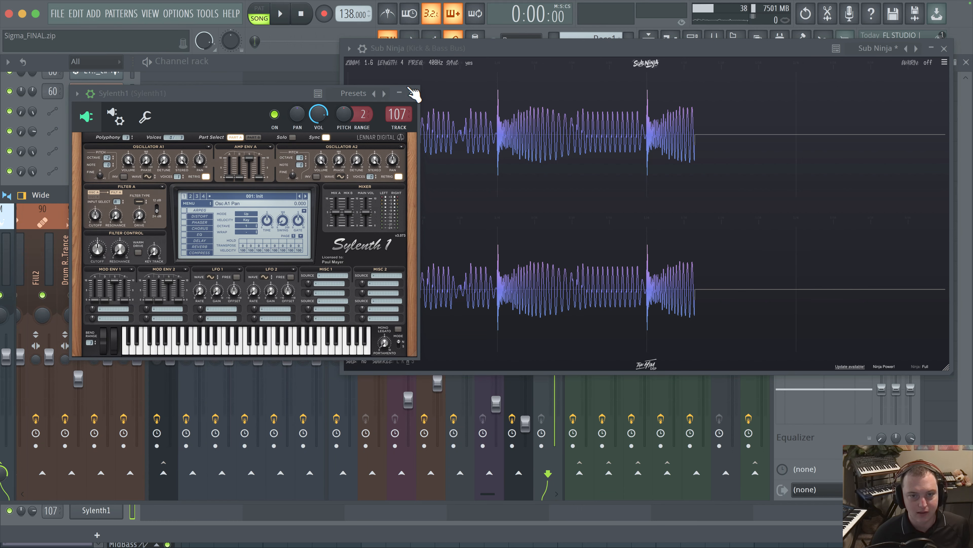
{"action": "left_click", "coordinate": [412, 93]}
{"action": "left_click", "coordinate": [944, 49]}
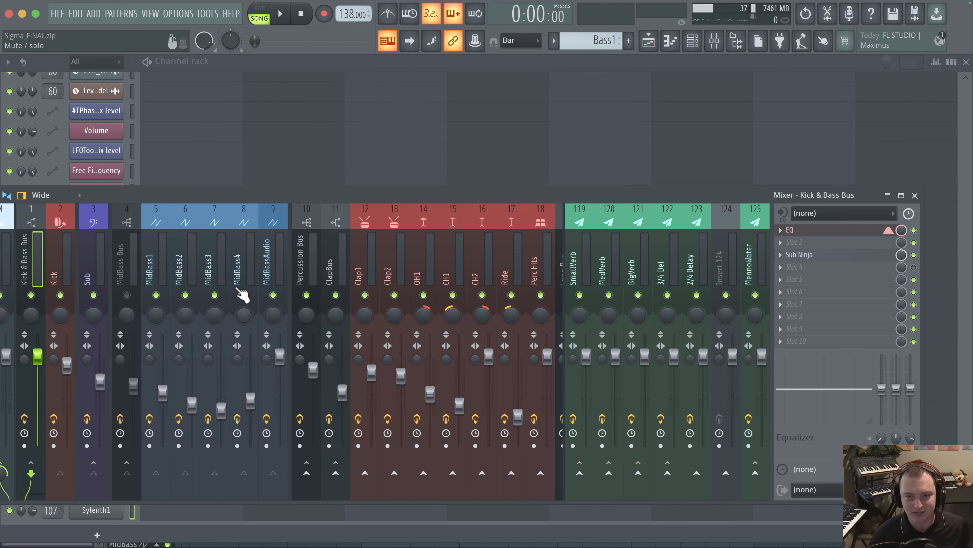
Select the Sylenth1 track in the mixer and route it only to the Kick & Bass Bus
{"action": "scroll", "coordinate": [236, 284], "scroll_direction": "down", "scroll_amount": 15}
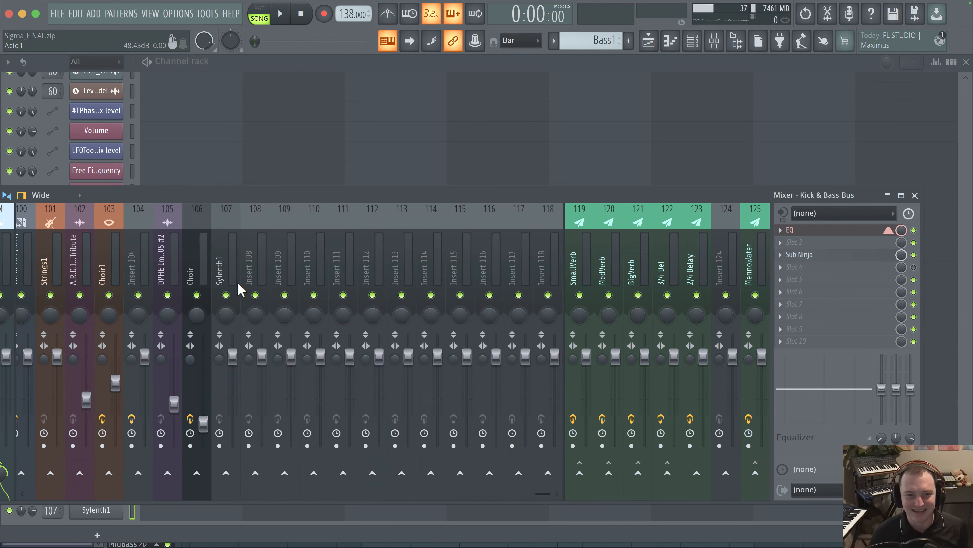
{"action": "left_click", "coordinate": [201, 247]}
{"action": "left_click", "coordinate": [232, 248]}
{"action": "scroll", "coordinate": [232, 248], "scroll_direction": "up", "scroll_amount": 15}
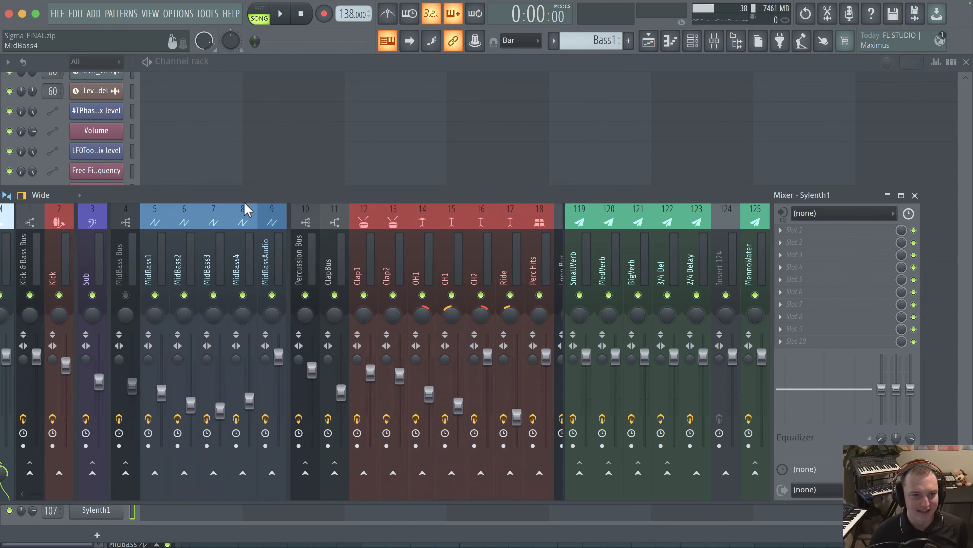
{"action": "left_click_drag", "start_coordinate": [270, 204], "coordinate": [354, 182]}
{"action": "right_click", "coordinate": [117, 452]}
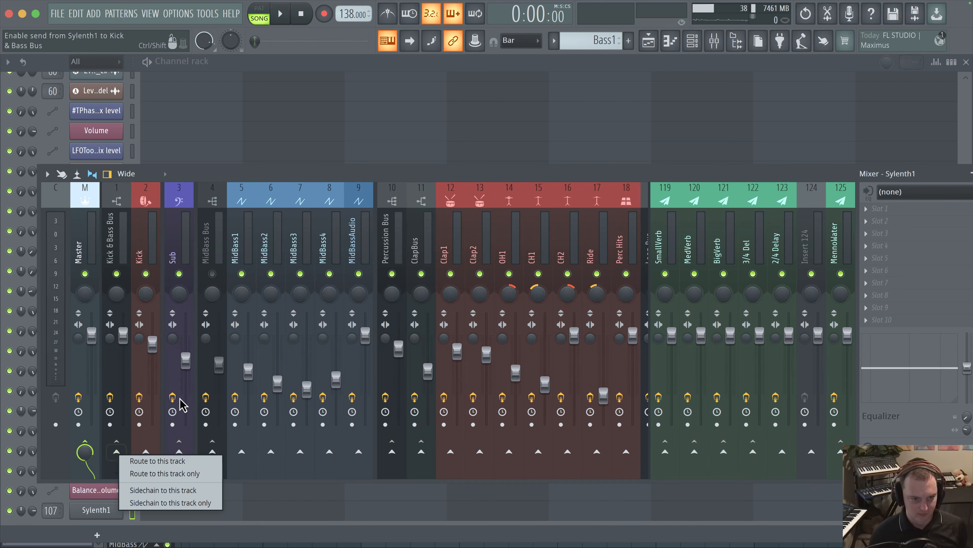
{"action": "left_click", "coordinate": [172, 474]}
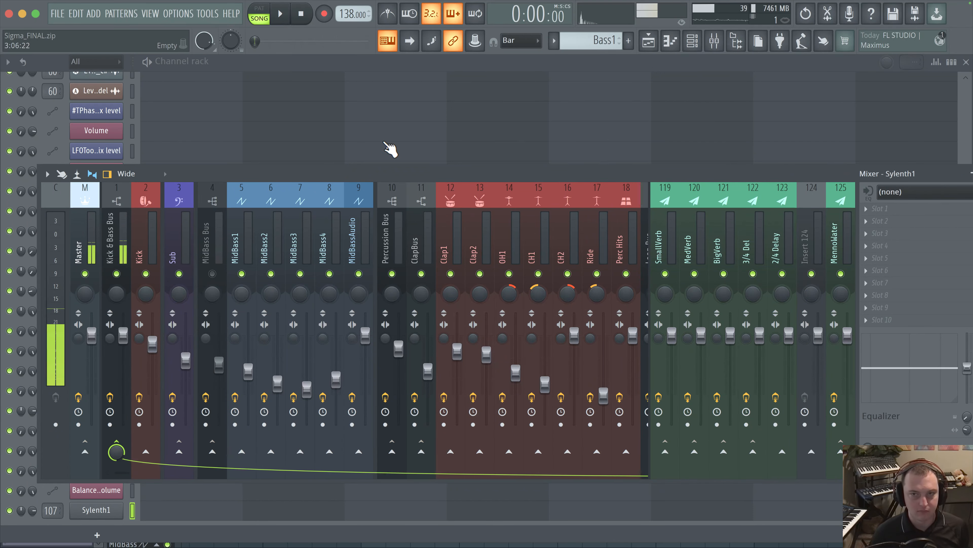
Set Sub Ninja's cutoff frequency to 9.25 kHz and switch on the sub view for the upper waveform
{"action": "left_click", "coordinate": [659, 66]}
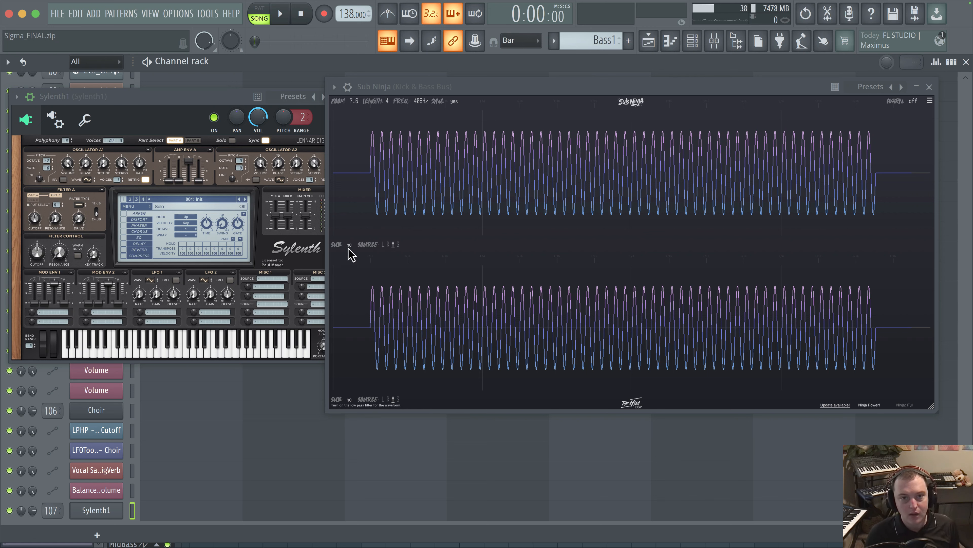
{"action": "left_click_drag", "start_coordinate": [421, 102], "coordinate": [420, 67]}
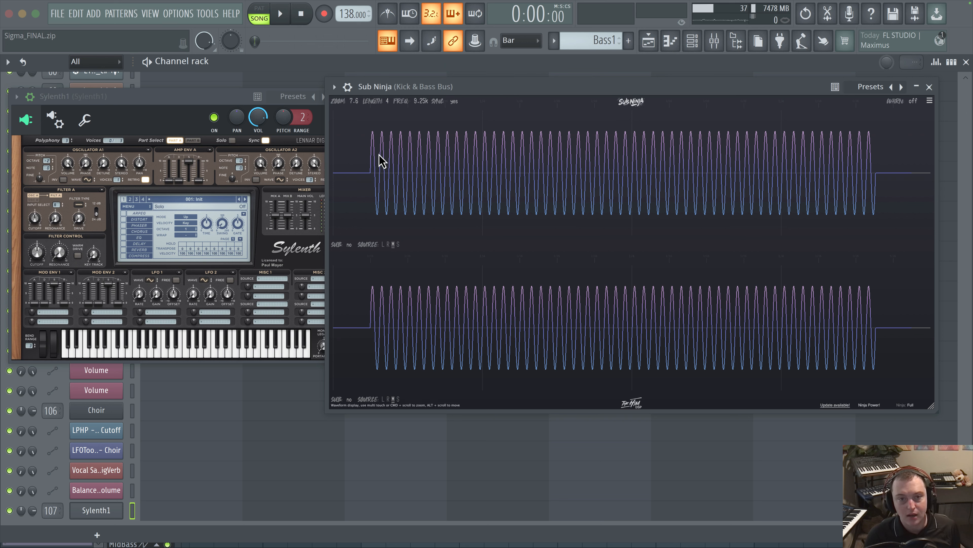
{"action": "left_click", "coordinate": [349, 245]}
Sweep Sub Ninja's cutoff down to 66 Hz and up to 137 Hz, comparing the start of the filtered and unfiltered sine
{"action": "left_click_drag", "start_coordinate": [419, 109], "coordinate": [418, 123]}
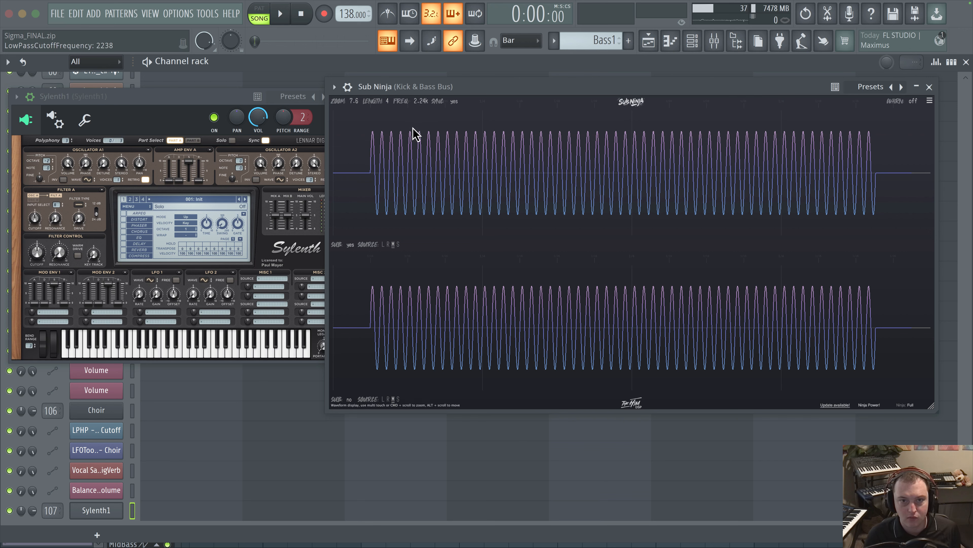
{"action": "left_click_drag", "start_coordinate": [412, 152], "coordinate": [414, 161]}
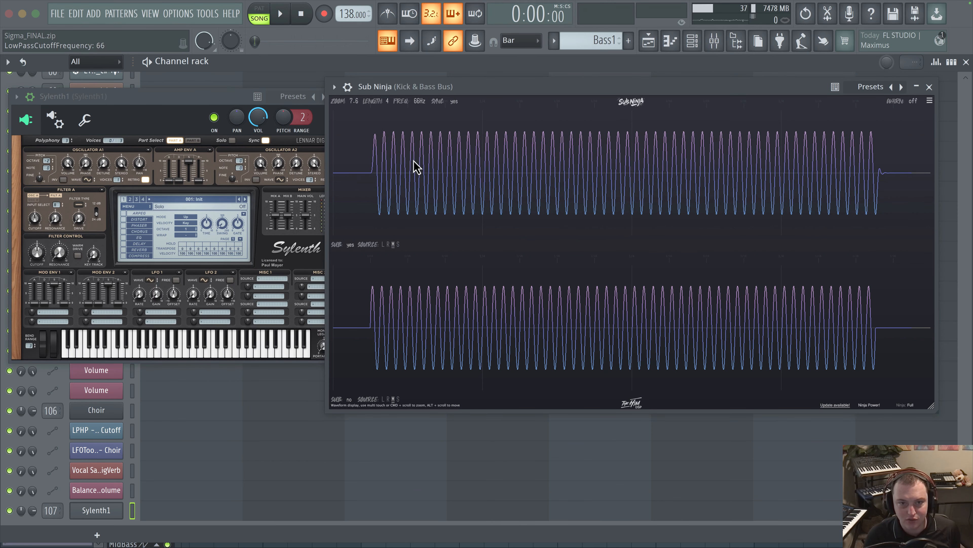
{"action": "scroll", "coordinate": [360, 183], "scroll_direction": "up", "scroll_amount": 10}
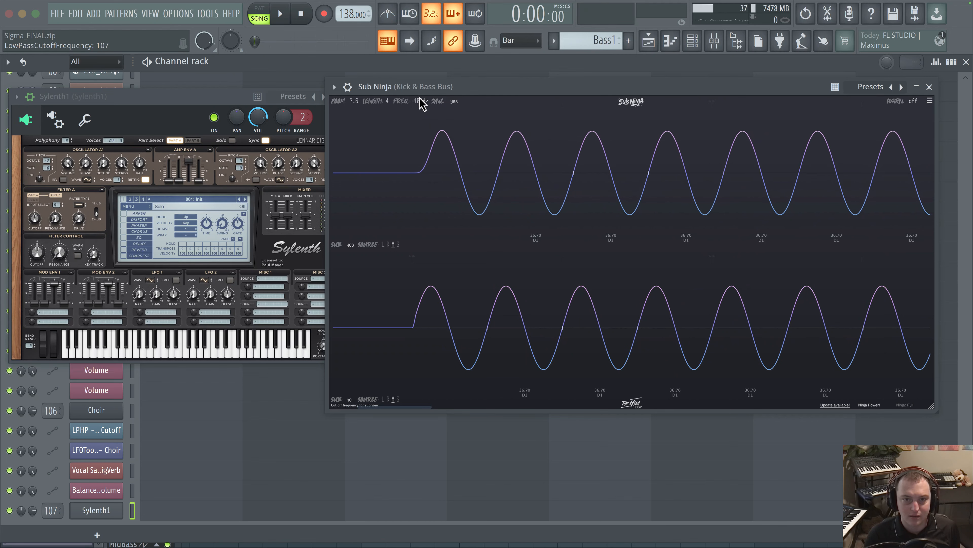
{"action": "mouse_move", "coordinate": [420, 103]}
{"action": "left_mouse_down"}
{"action": "mouse_move", "coordinate": [423, 113]}
{"action": "mouse_move", "coordinate": [425, 103]}
{"action": "left_mouse_up"}
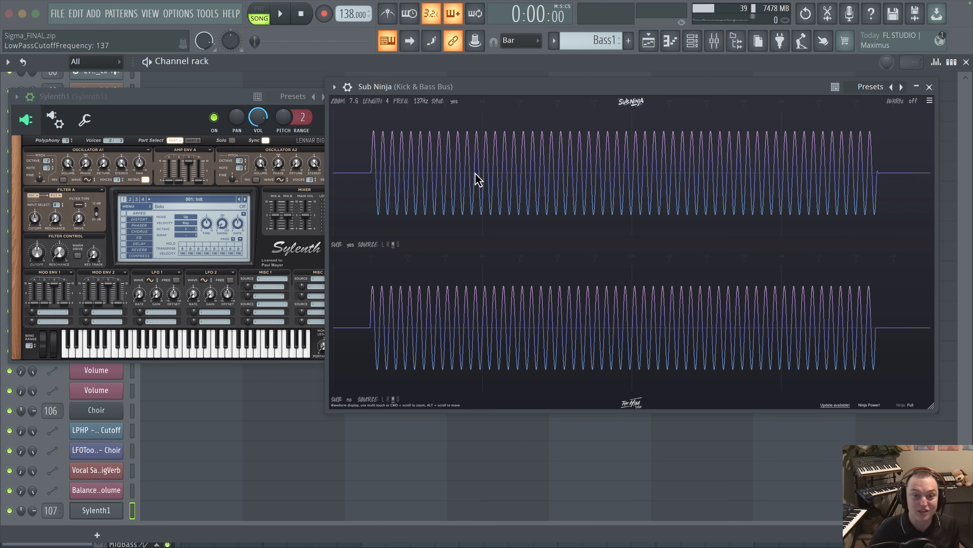
{"action": "scroll", "coordinate": [370, 163], "scroll_direction": "up", "scroll_amount": 10}
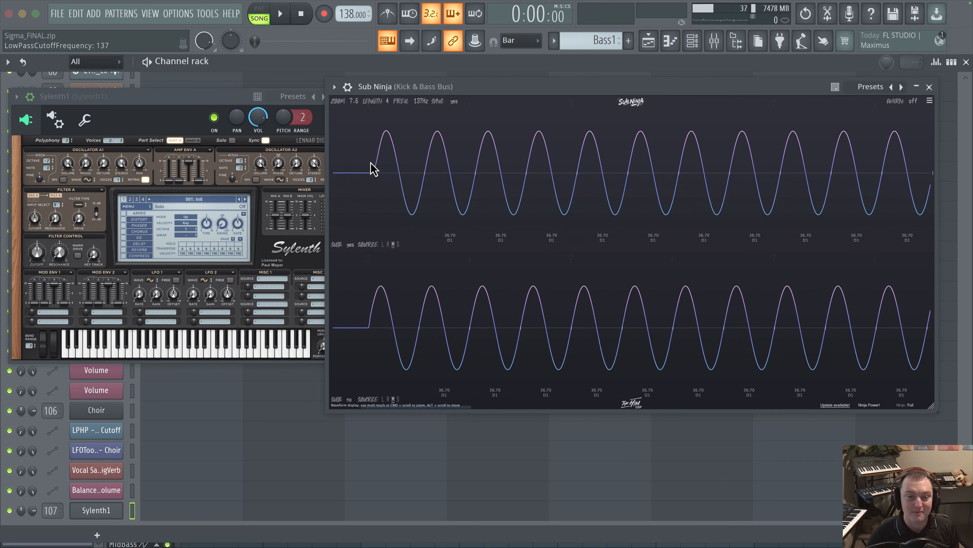
Drop Sub Ninja's cutoff to 20 Hz, raise it to 191 Hz, and compare the phase of the two waveforms up close
{"action": "mouse_move", "coordinate": [421, 105]}
{"action": "left_mouse_down"}
{"action": "mouse_move", "coordinate": [418, 116]}
{"action": "mouse_move", "coordinate": [424, 92]}
{"action": "mouse_move", "coordinate": [418, 123]}
{"action": "left_mouse_up"}
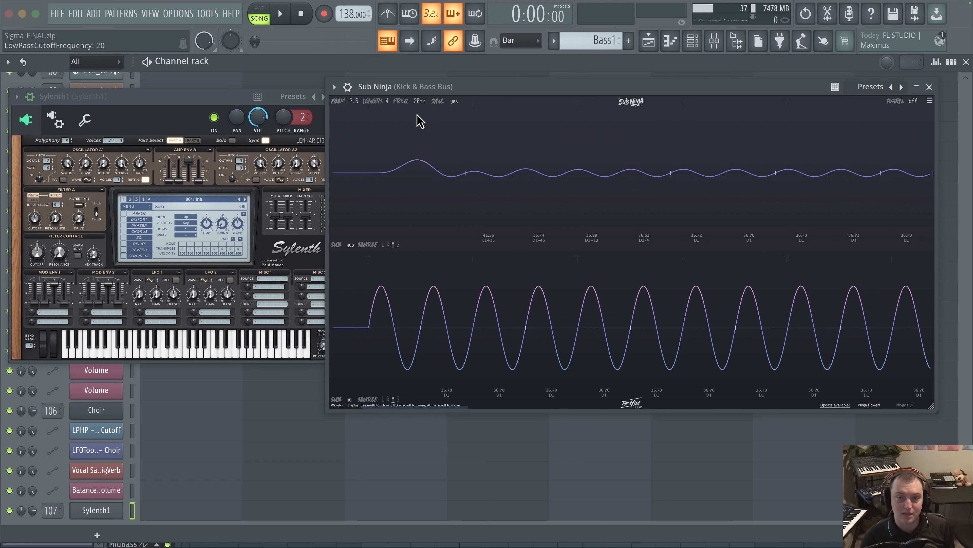
{"action": "left_click_drag", "start_coordinate": [421, 99], "coordinate": [421, 94]}
{"action": "scroll", "coordinate": [458, 199], "scroll_direction": "up", "scroll_amount": 5}
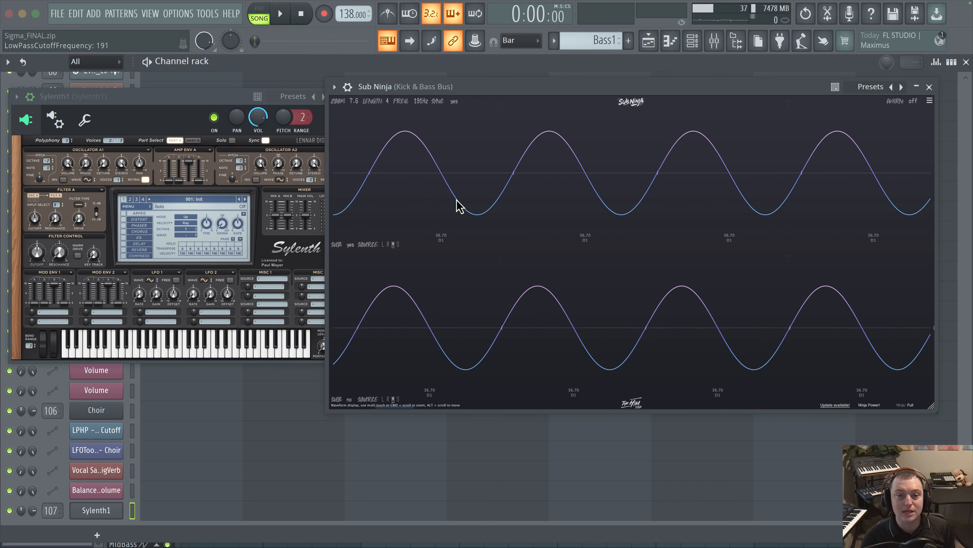
{"action": "scroll", "coordinate": [457, 199], "scroll_direction": "down", "scroll_amount": 10}
{"action": "scroll", "coordinate": [389, 176], "scroll_direction": "up", "scroll_amount": 4}
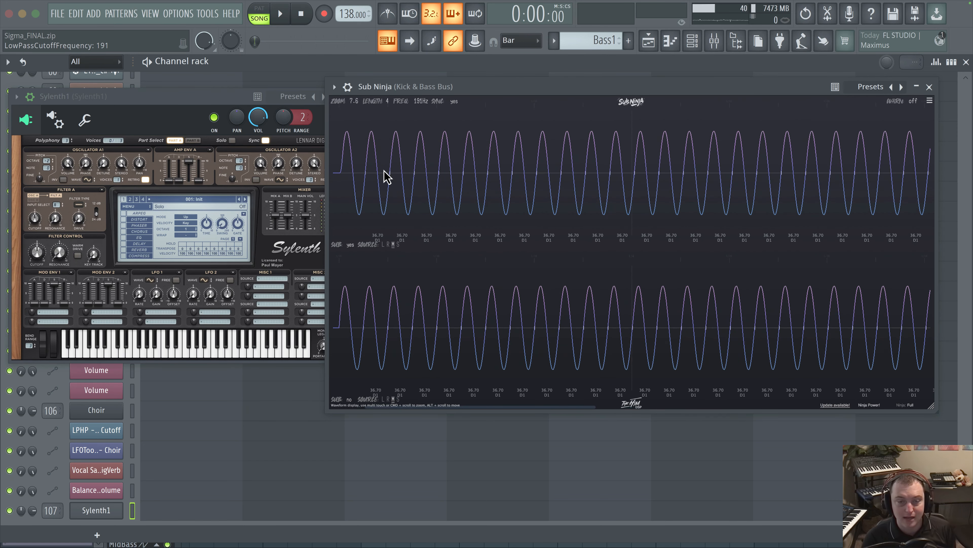
Compare the filtered and unfiltered sine at different zooms around its start, and lower Sub Ninja's cutoff to 51 Hz
{"action": "scroll", "coordinate": [357, 169], "scroll_direction": "up", "scroll_amount": 3}
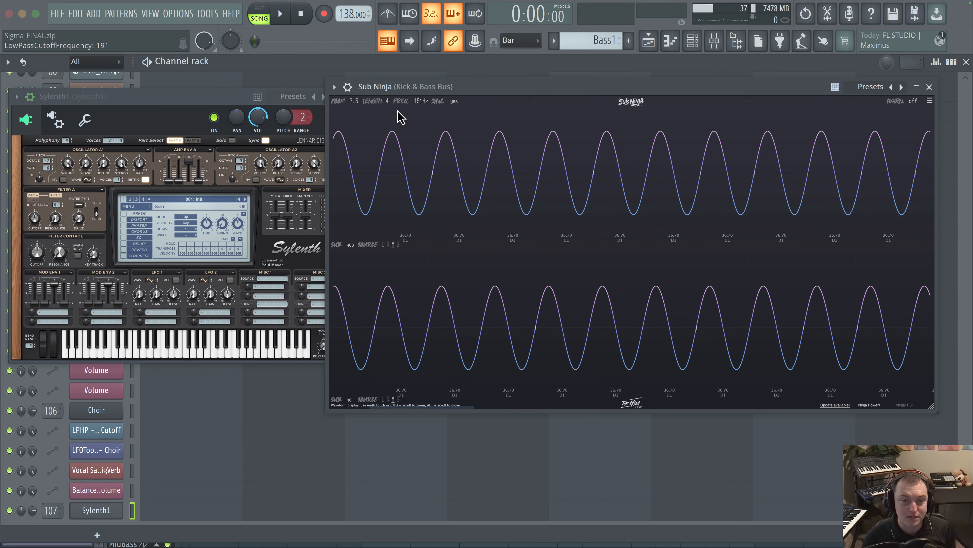
{"action": "scroll", "coordinate": [375, 193], "scroll_direction": "down", "scroll_amount": 4}
{"action": "scroll", "coordinate": [346, 176], "scroll_direction": "up", "scroll_amount": 2}
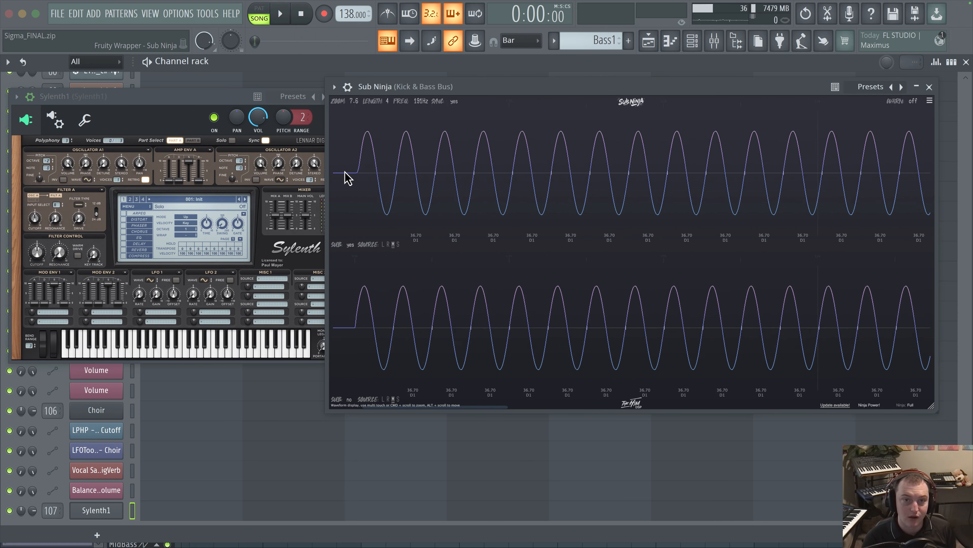
{"action": "scroll", "coordinate": [347, 177], "scroll_direction": "up", "scroll_amount": 2}
{"action": "scroll", "coordinate": [420, 102], "scroll_direction": "up", "scroll_amount": 5}
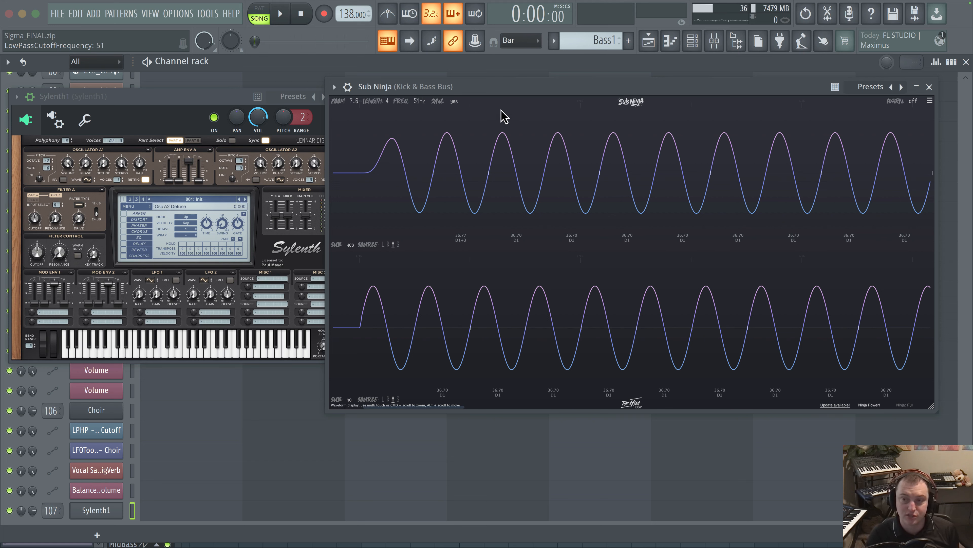
Lower Sub Ninja's cutoff to 42 Hz and raise it to 335 Hz, comparing how the upper sine lines up with the lower
{"action": "scroll", "coordinate": [421, 101], "scroll_direction": "down", "scroll_amount": 5}
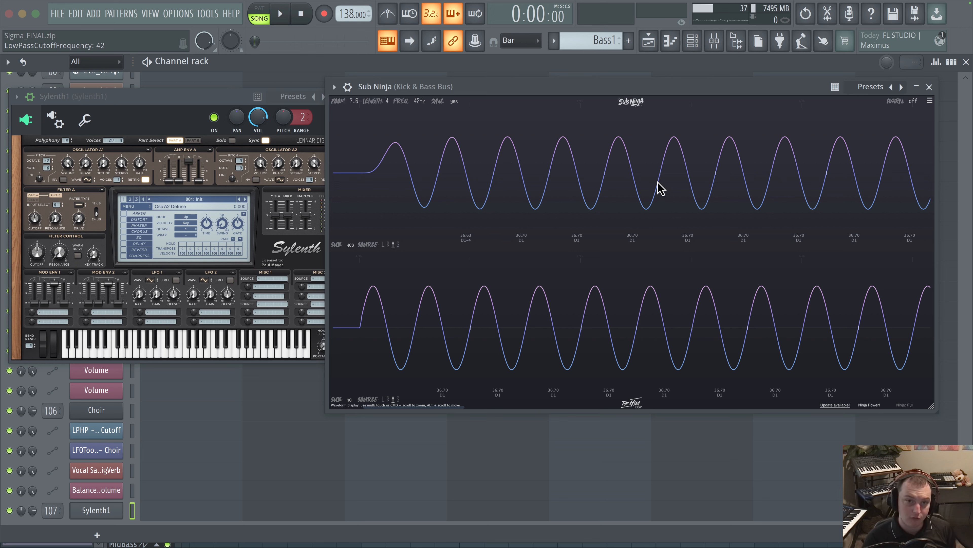
{"action": "scroll", "coordinate": [421, 105], "scroll_direction": "down", "scroll_amount": 10}
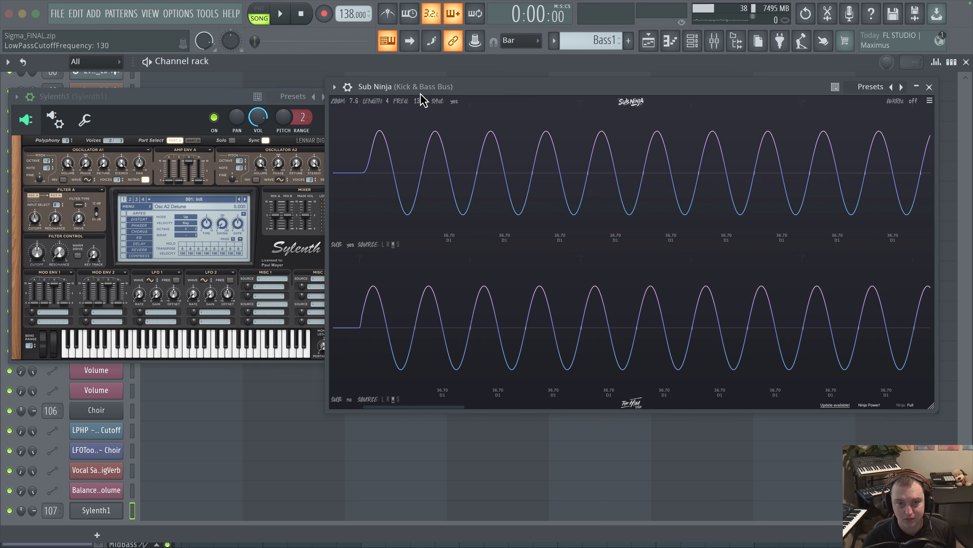
{"action": "scroll", "coordinate": [421, 109], "scroll_direction": "up", "scroll_amount": 15}
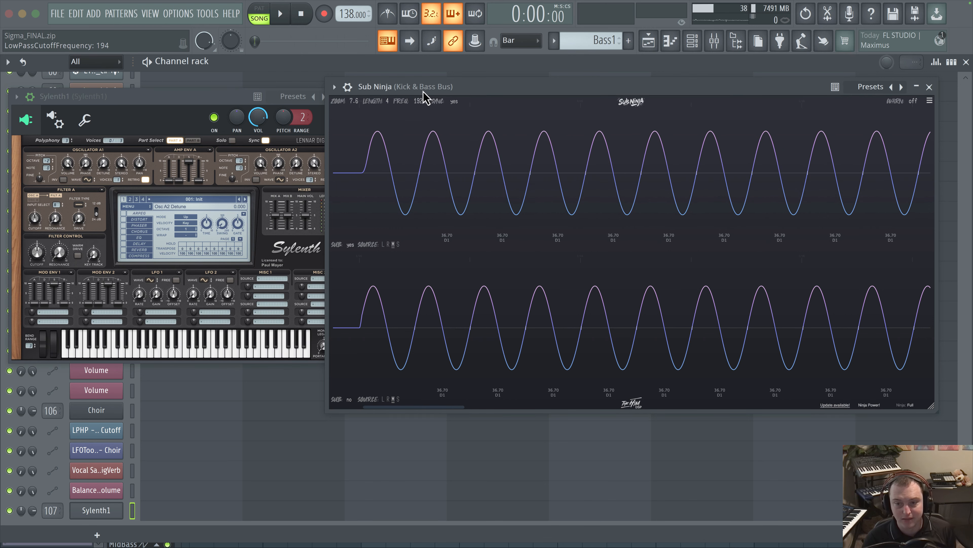
{"action": "scroll", "coordinate": [421, 101], "scroll_direction": "up", "scroll_amount": 1}
{"action": "mouse_move", "coordinate": [421, 103]}
{"action": "left_mouse_down"}
{"action": "mouse_move", "coordinate": [418, 126]}
{"action": "mouse_move", "coordinate": [432, 106]}
{"action": "left_mouse_up"}
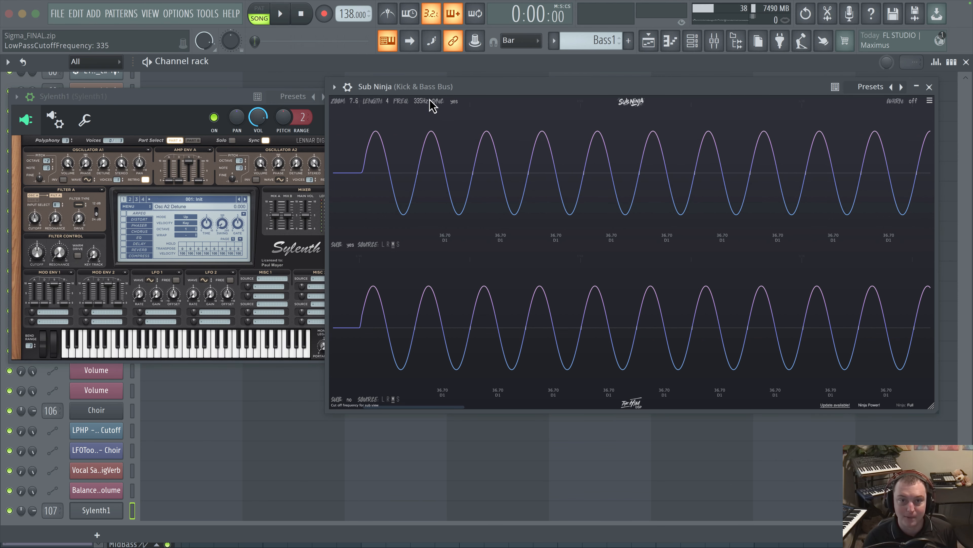
Close the Sub Ninja and Sylenth1 windows and bring up the mixer
{"action": "left_click", "coordinate": [930, 87]}
{"action": "left_click", "coordinate": [736, 42]}
{"action": "left_click", "coordinate": [714, 41]}
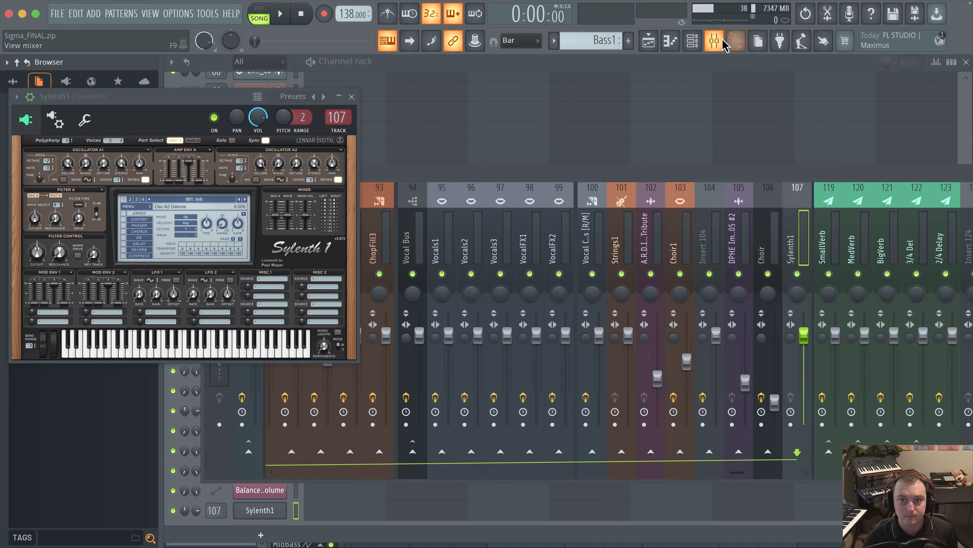
{"action": "left_click", "coordinate": [714, 40]}
{"action": "left_click", "coordinate": [714, 40]}
{"action": "left_click", "coordinate": [352, 97]}
{"action": "scroll", "coordinate": [321, 235], "scroll_direction": "left", "scroll_amount": 10}
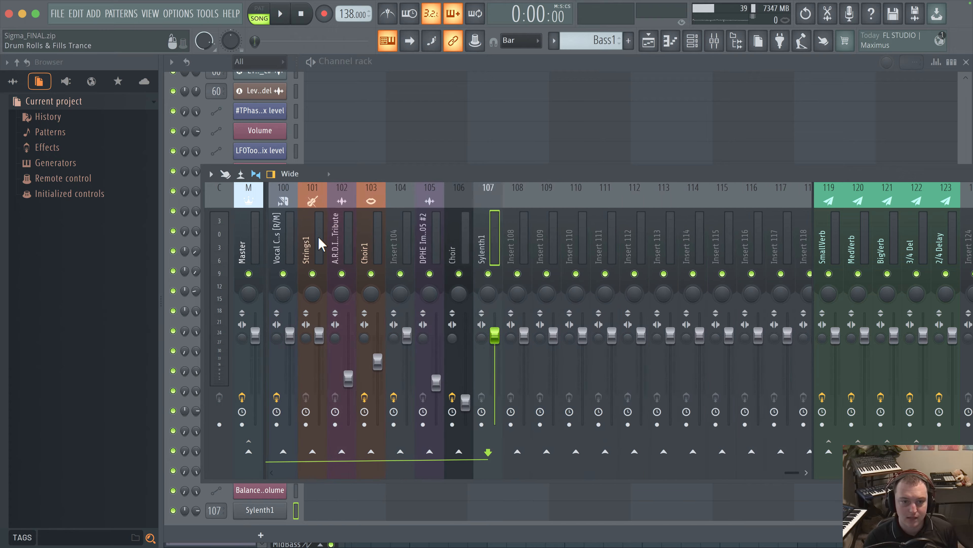
Select the Master track in the mixer and load the VST3 version of Sub Ninja into its third effect slot
{"action": "left_click", "coordinate": [237, 249]}
{"action": "left_click", "coordinate": [376, 273]}
{"action": "left_click_drag", "start_coordinate": [546, 176], "coordinate": [268, 110]}
{"action": "left_click", "coordinate": [758, 168]}
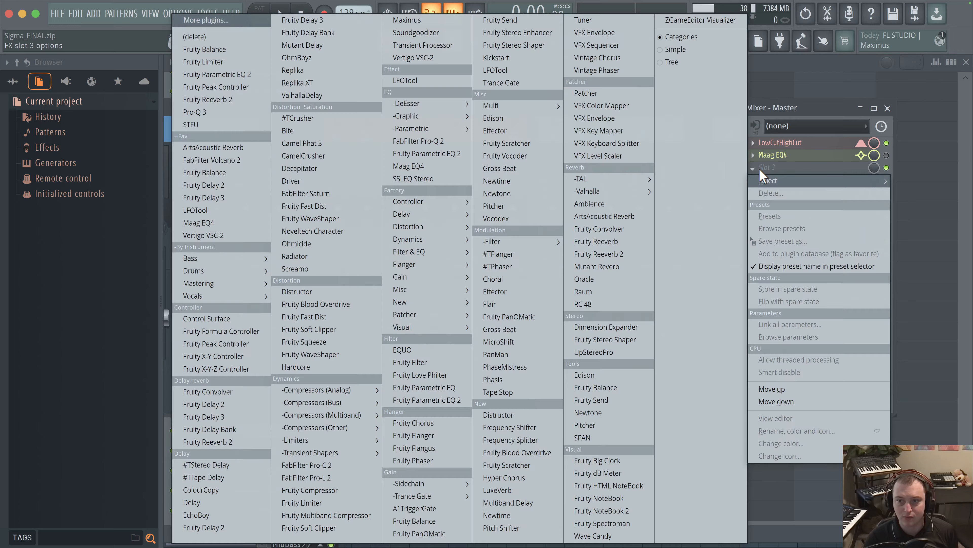
{"action": "left_click", "coordinate": [218, 21]}
{"action": "type", "text": "sub"}
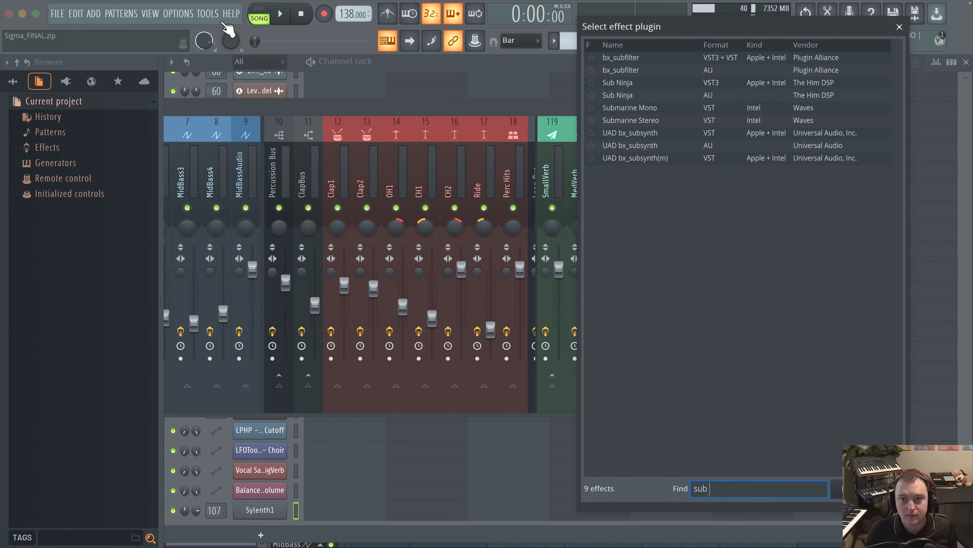
{"action": "double_click", "coordinate": [647, 84]}
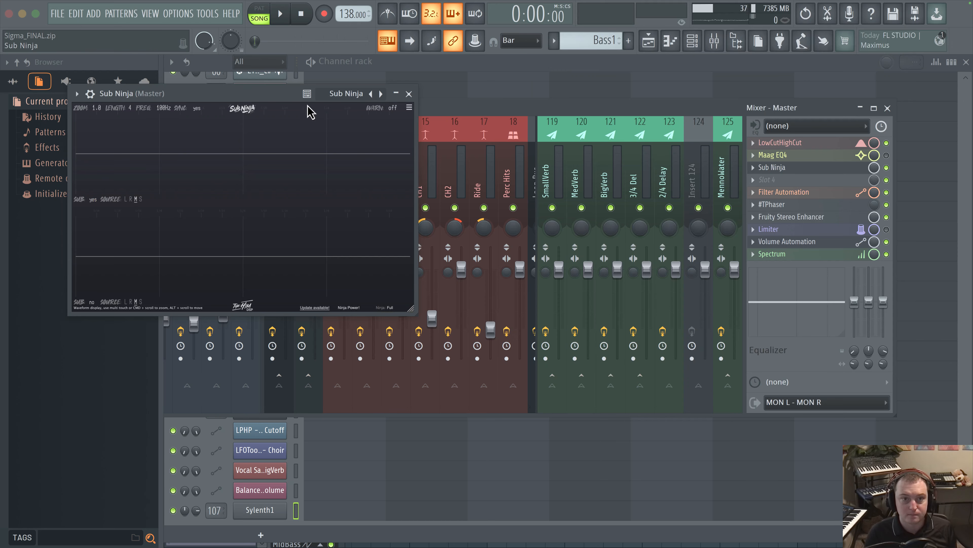
Enlarge the Master track's Sub Ninja window to about twice its width and center it over the mixer
{"action": "left_click_drag", "start_coordinate": [342, 97], "coordinate": [408, 66]}
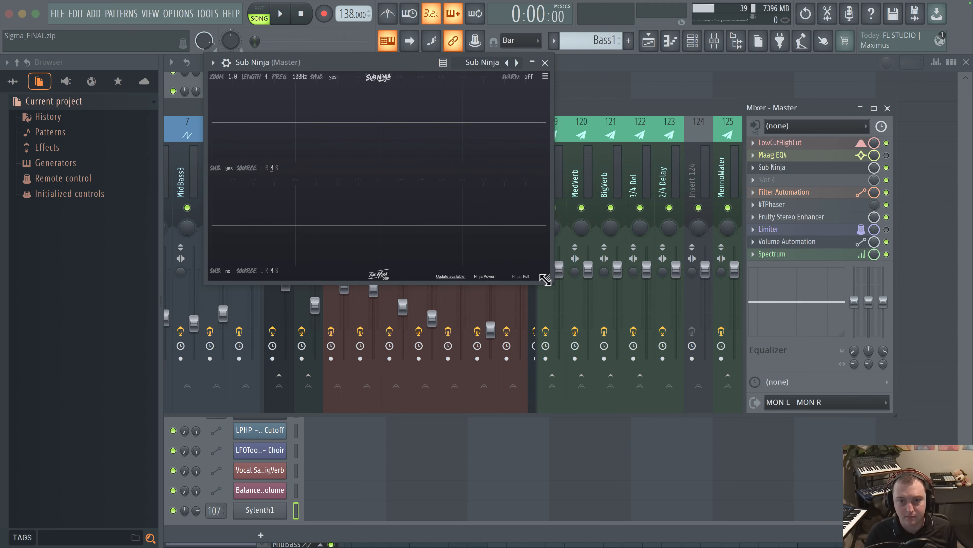
{"action": "left_click_drag", "start_coordinate": [545, 280], "coordinate": [846, 425]}
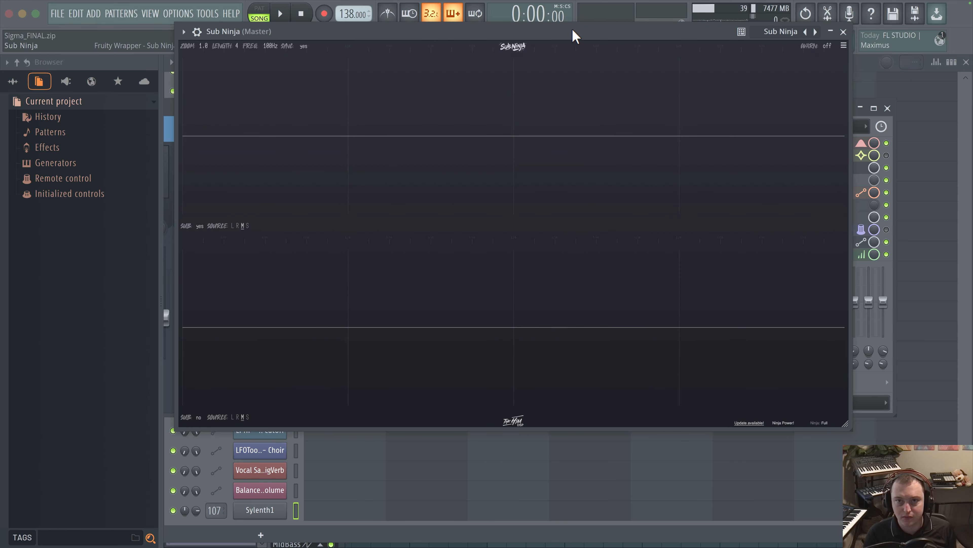
{"action": "left_click_drag", "start_coordinate": [575, 35], "coordinate": [630, 83]}
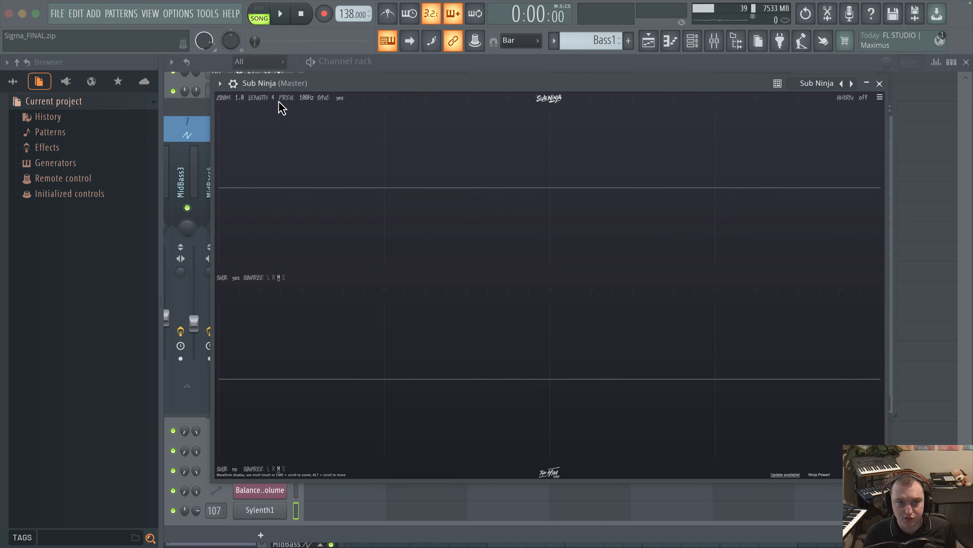
Set the Master Sub Ninja's cutoff frequency to 271 Hz during a short playback, with sync on
{"action": "left_click", "coordinate": [340, 98]}
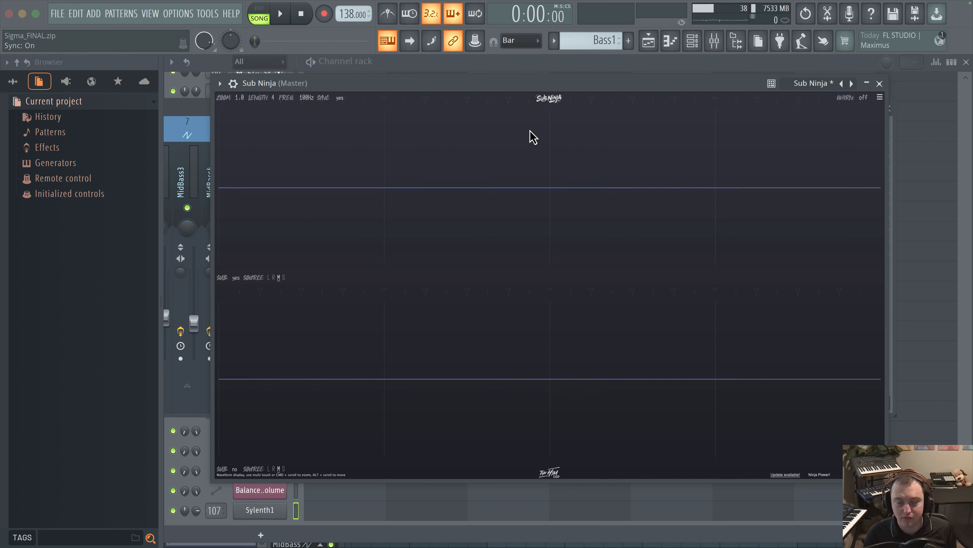
{"action": "key", "text": "space"}
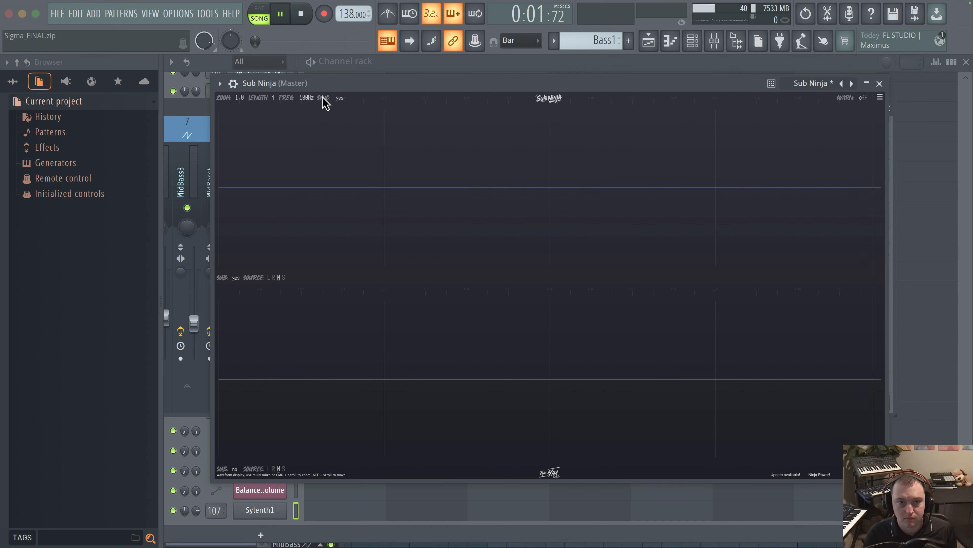
{"action": "left_click_drag", "start_coordinate": [306, 98], "coordinate": [314, 89]}
{"action": "key", "text": "space"}
Show the playlist beside Sub Ninja and play the song from just before the "Drop?" marker
{"action": "left_click", "coordinate": [653, 42]}
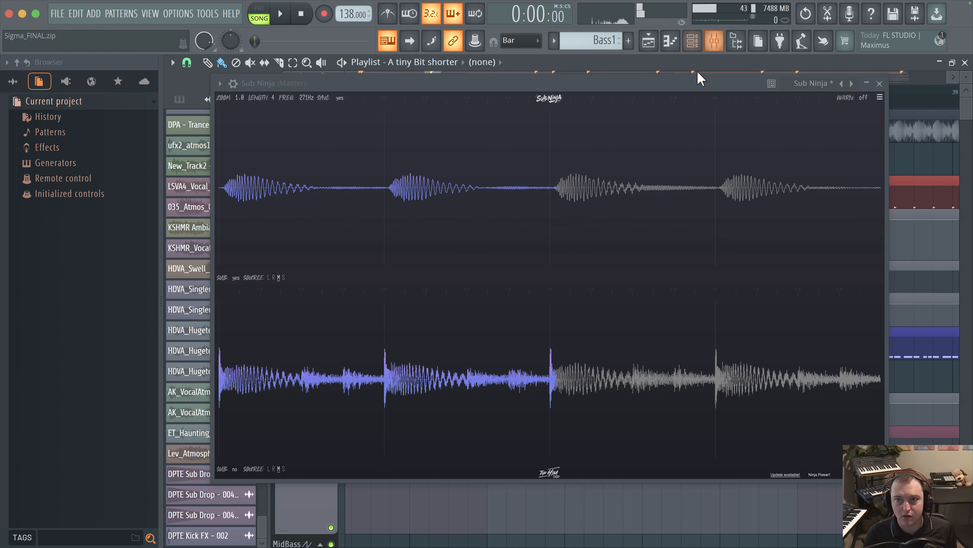
{"action": "left_click_drag", "start_coordinate": [707, 82], "coordinate": [650, 196]}
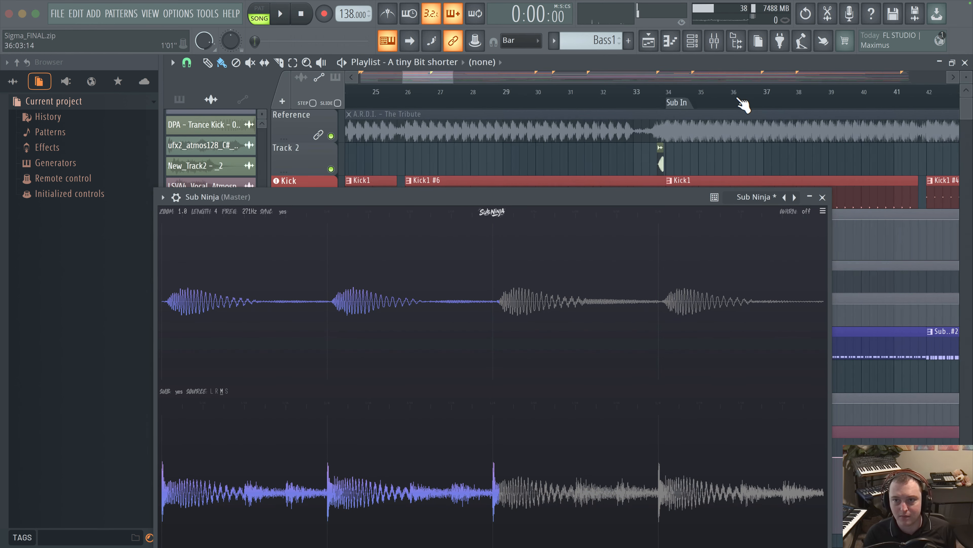
{"action": "scroll", "coordinate": [759, 88], "scroll_direction": "down", "scroll_amount": 4}
{"action": "scroll", "coordinate": [820, 92], "scroll_direction": "up", "scroll_amount": 4}
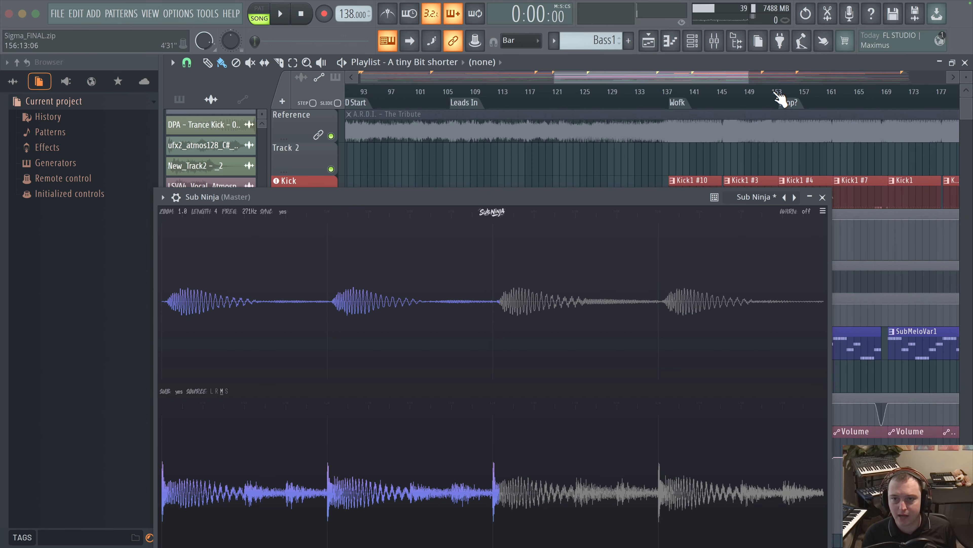
{"action": "left_click", "coordinate": [766, 91]}
{"action": "key", "text": "space"}
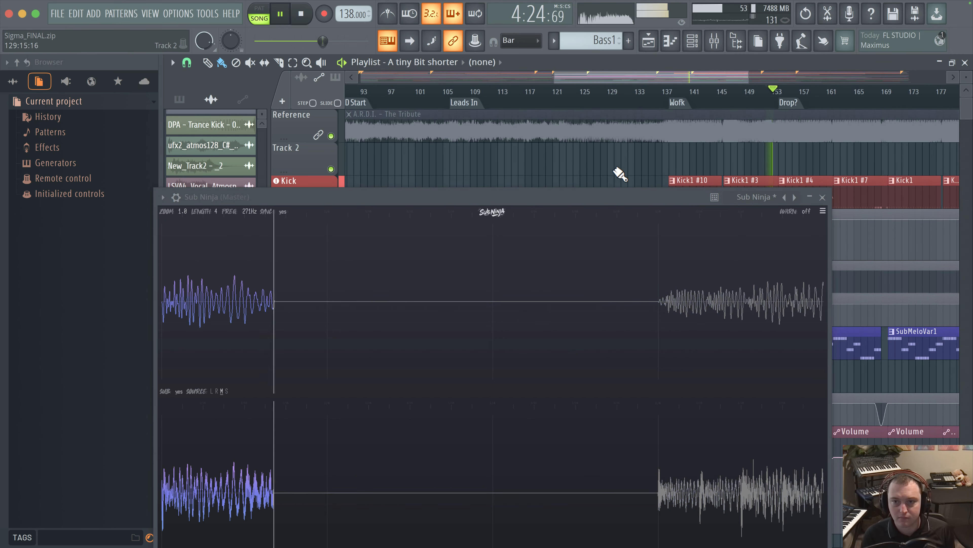
Bring the whole Sub Ninja window into view, set its cutoff to 97 Hz while the drop plays, and stop playback
{"action": "left_click_drag", "start_coordinate": [608, 197], "coordinate": [636, 44]}
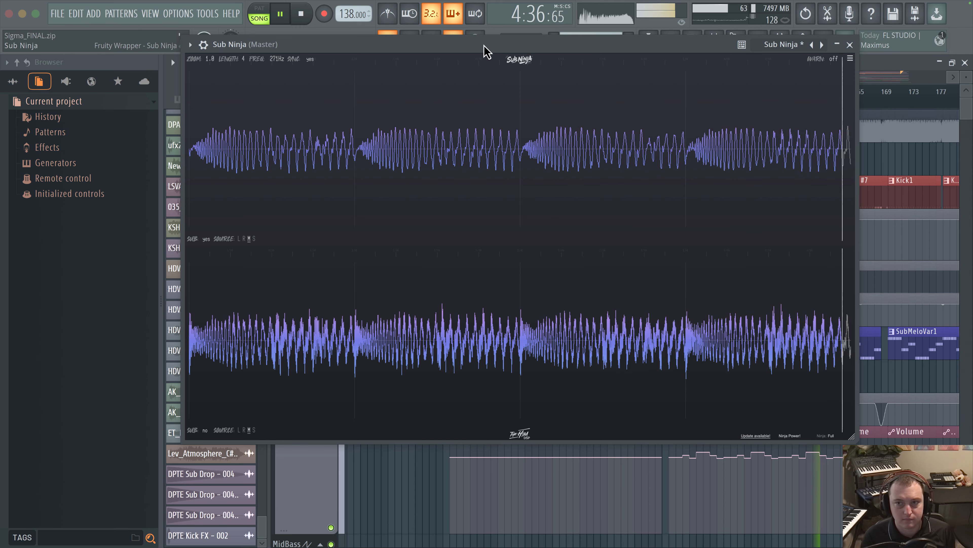
{"action": "left_click_drag", "start_coordinate": [486, 51], "coordinate": [490, 60]}
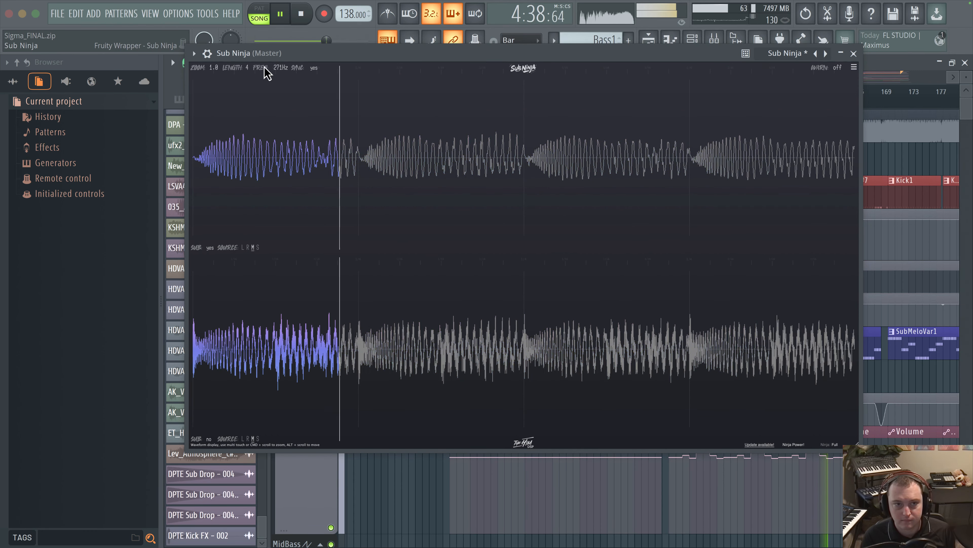
{"action": "left_click_drag", "start_coordinate": [290, 74], "coordinate": [283, 79]}
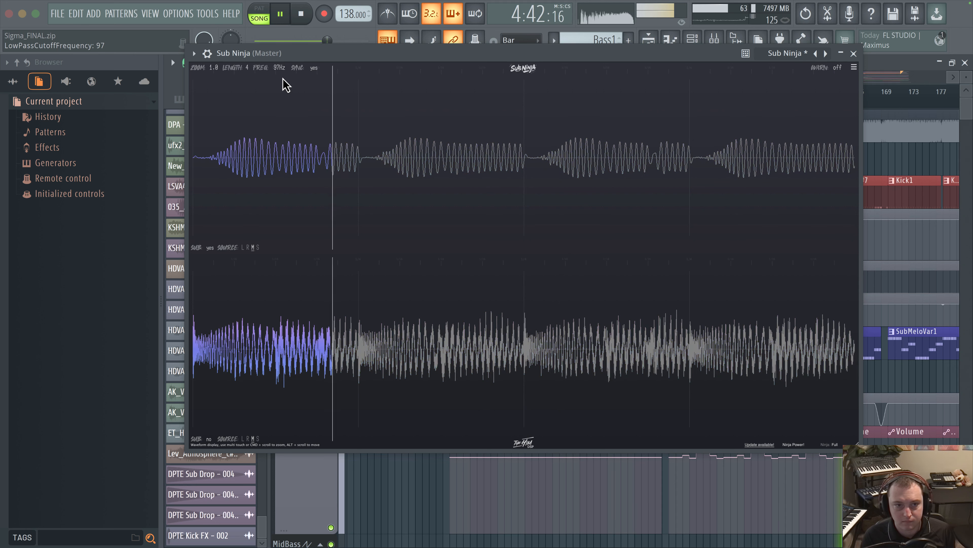
{"action": "key", "text": "space"}
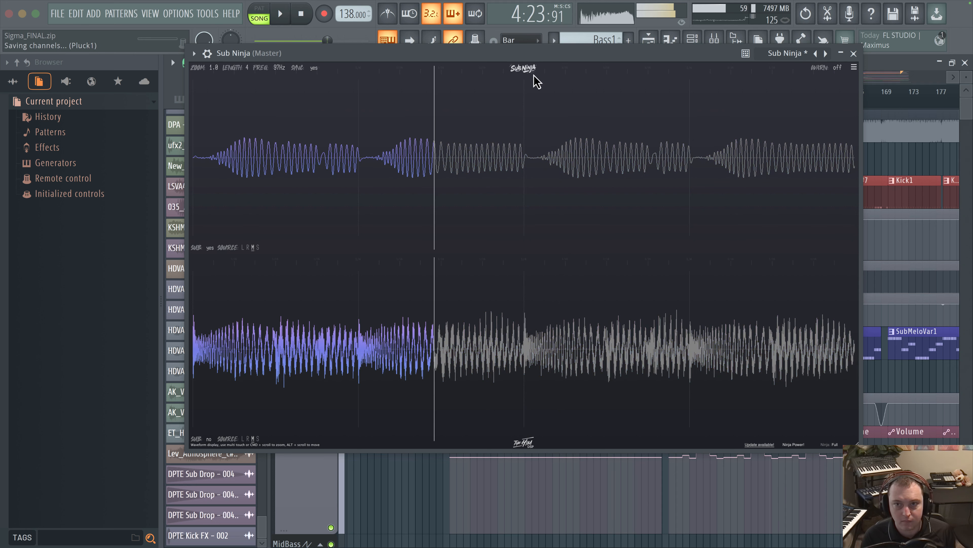
Set Sub Ninja's low-frequency warning to 25 Hz and play the drop to check the Master's sub against it
{"action": "left_click_drag", "start_coordinate": [839, 72], "coordinate": [852, 55]}
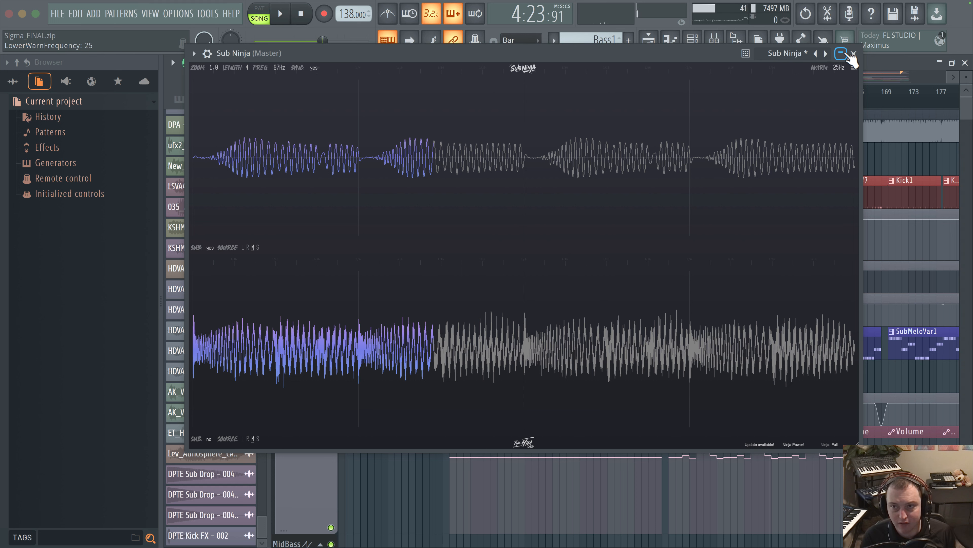
{"action": "key", "text": "space"}
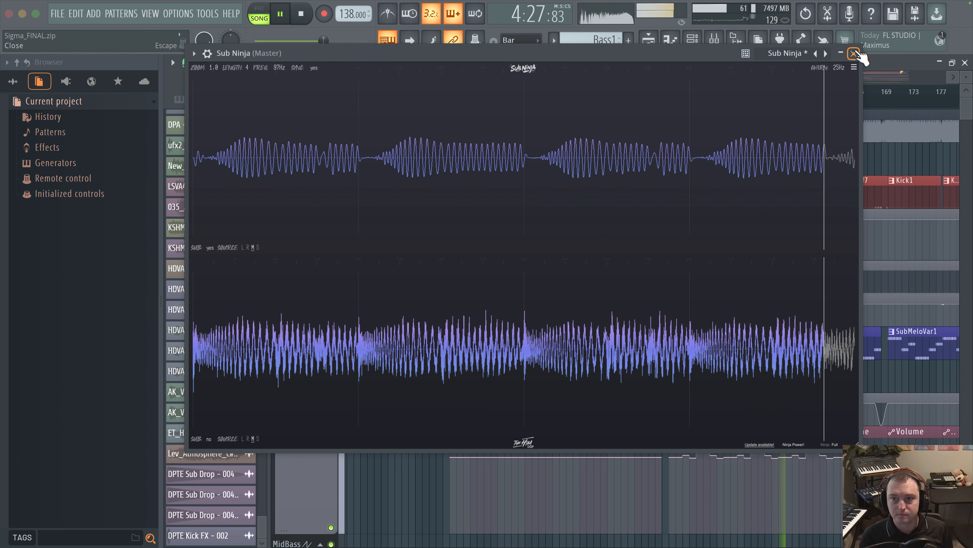
{"action": "key", "text": "space"}
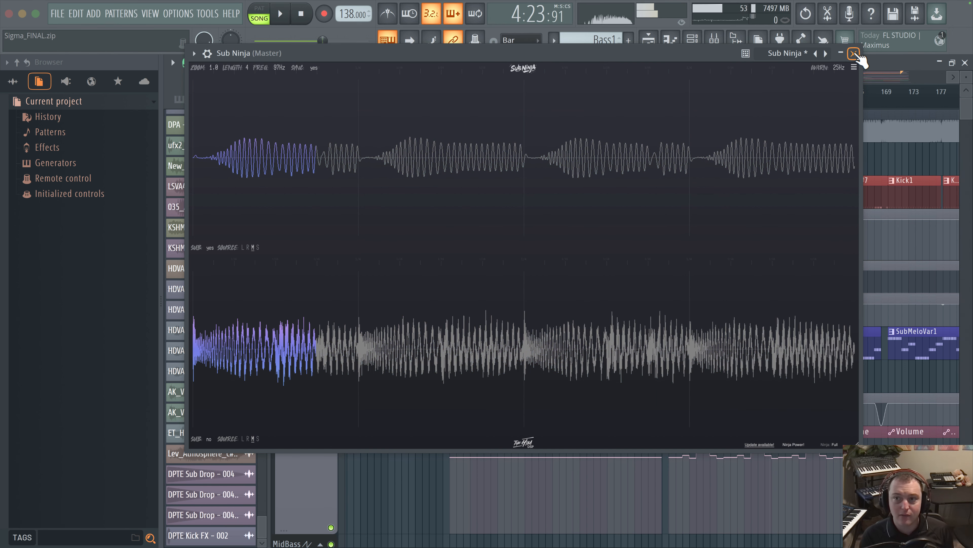
Close Sub Ninja and inspect the filter curve of the Master track's LowCutHighCut equalizer
{"action": "left_click", "coordinate": [854, 53]}
{"action": "left_click", "coordinate": [714, 38]}
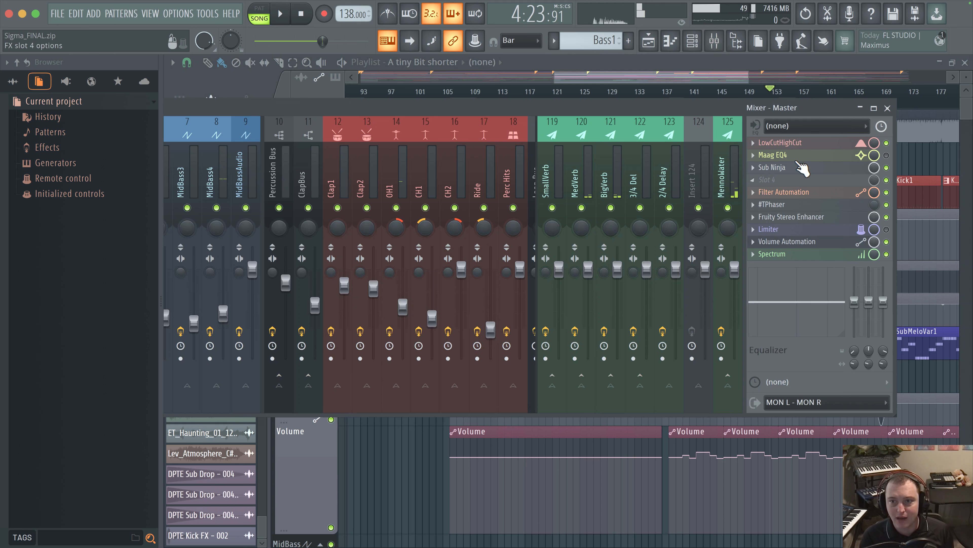
{"action": "left_click", "coordinate": [830, 143]}
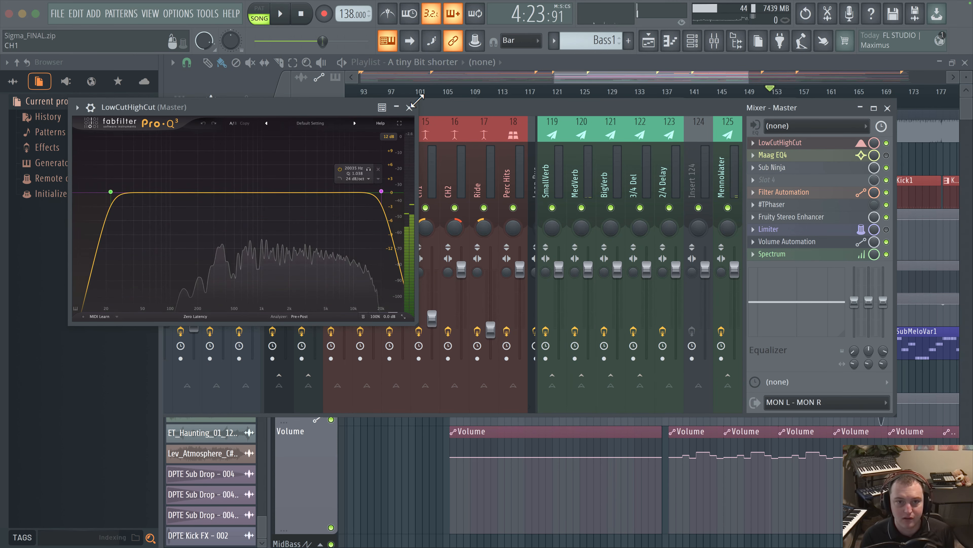
{"action": "left_click", "coordinate": [410, 107]}
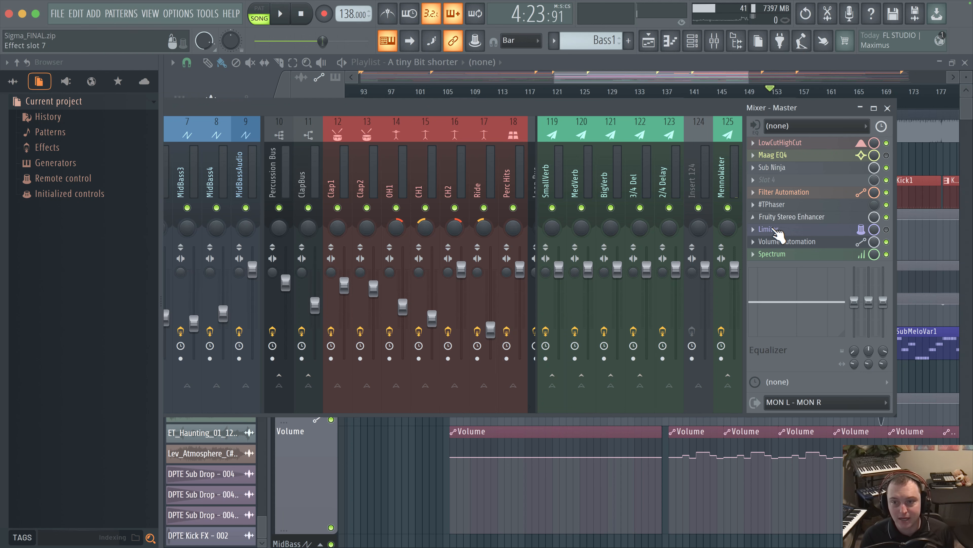
Reopen the Master track's Sub Ninja, play the drop, and raise the waveform zoom to 1.9 to examine the sub
{"action": "left_click", "coordinate": [810, 168]}
{"action": "left_click_drag", "start_coordinate": [697, 67], "coordinate": [677, 99]}
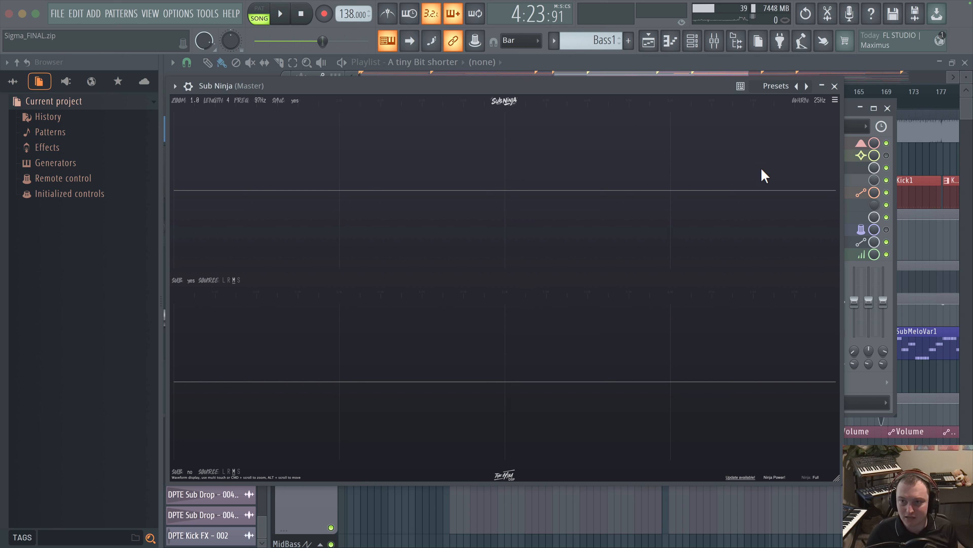
{"action": "key", "text": "space"}
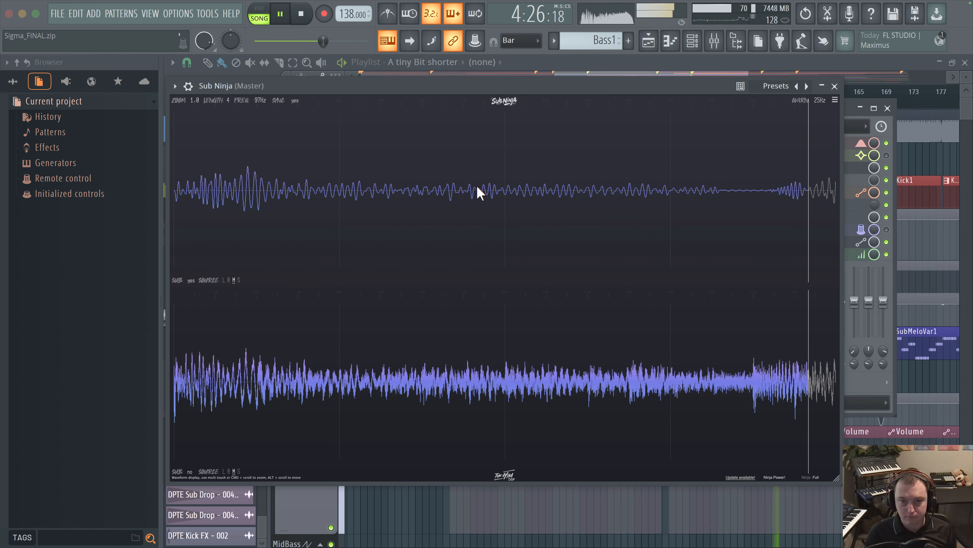
{"action": "scroll", "coordinate": [195, 99], "scroll_direction": "up", "scroll_amount": 9}
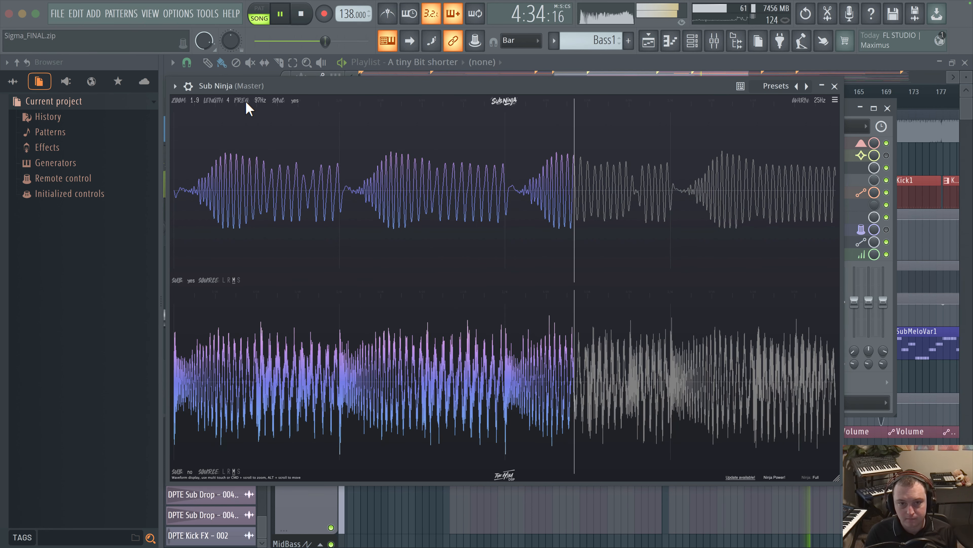
{"action": "key", "text": "space"}
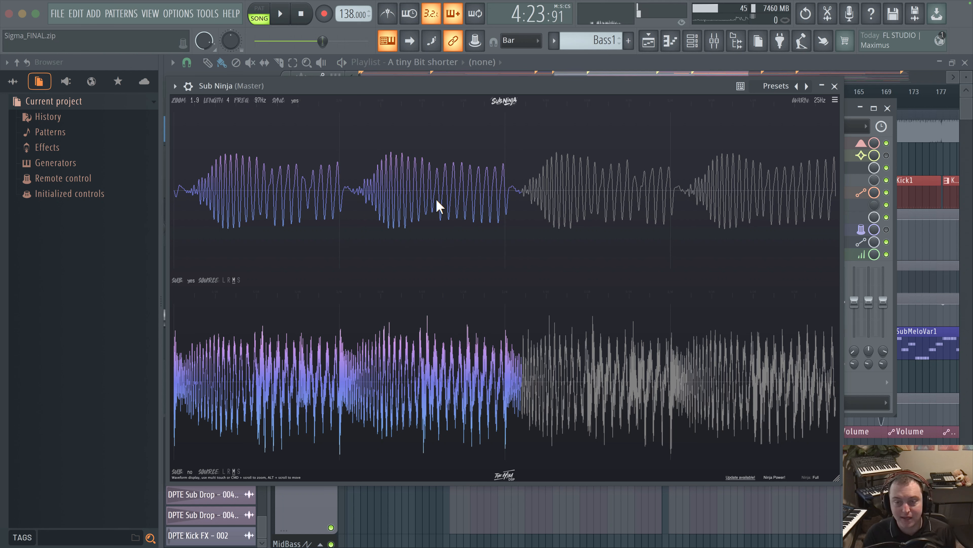
Magnify part of the Master's waveforms in Sub Ninja to examine individual sub cycles, and return to the full four-beat view
{"action": "left_click_drag", "start_coordinate": [580, 93], "coordinate": [609, 106]}
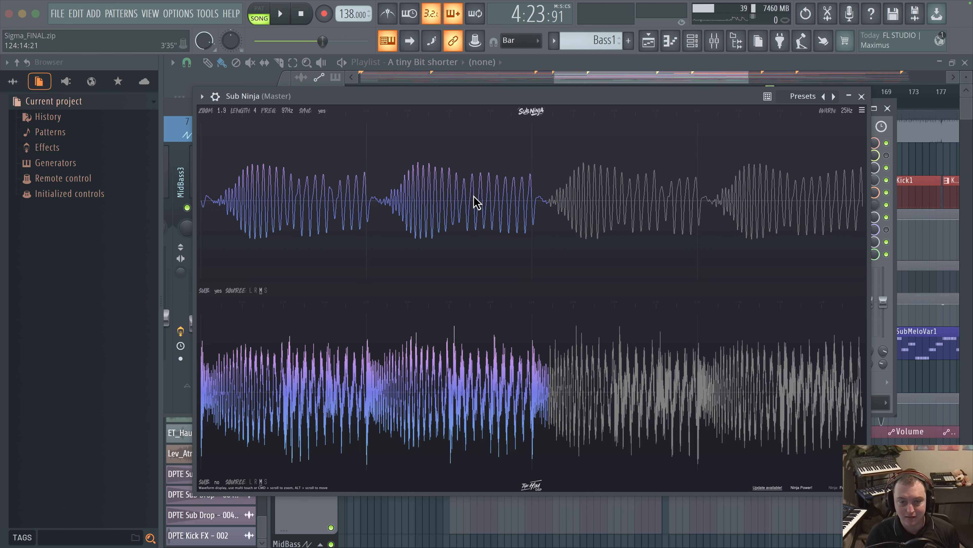
{"action": "scroll", "coordinate": [476, 201], "scroll_direction": "up", "scroll_amount": 5}
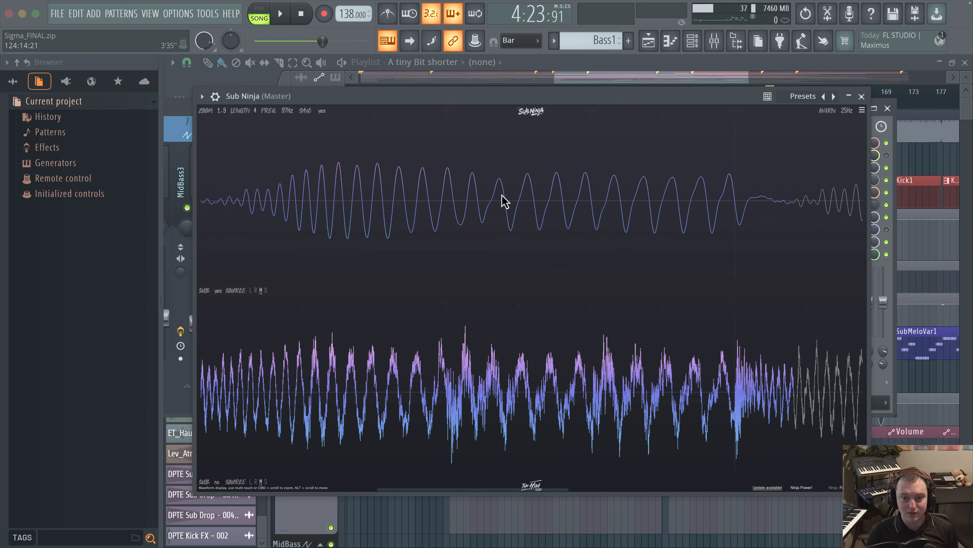
{"action": "scroll", "coordinate": [593, 224], "scroll_direction": "down", "scroll_amount": 5}
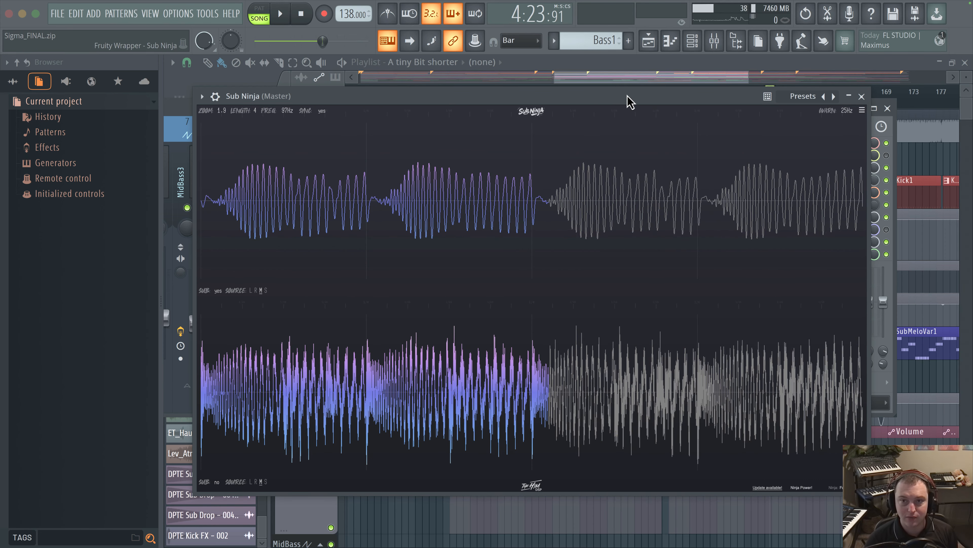
{"action": "left_click_drag", "start_coordinate": [630, 101], "coordinate": [646, 81]}
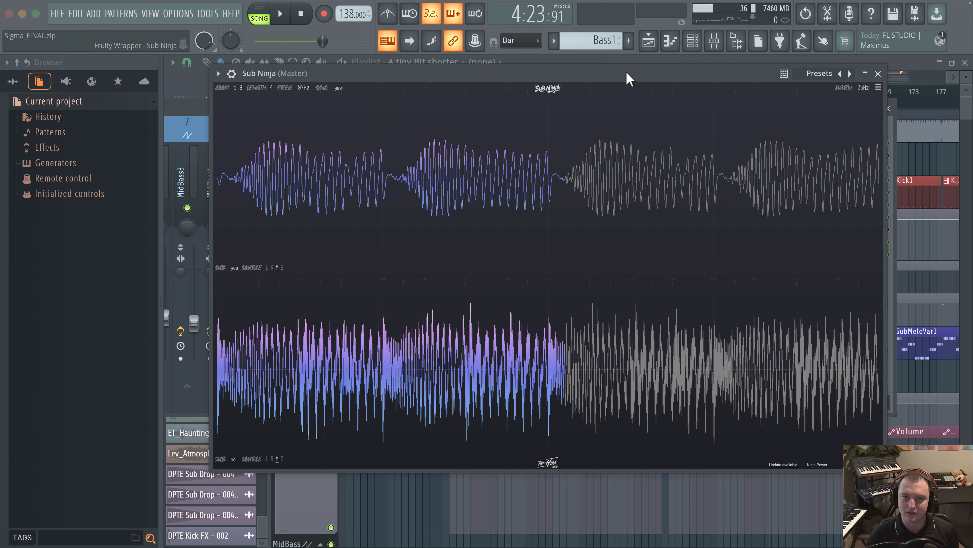
{"action": "left_click_drag", "start_coordinate": [626, 72], "coordinate": [630, 111]}
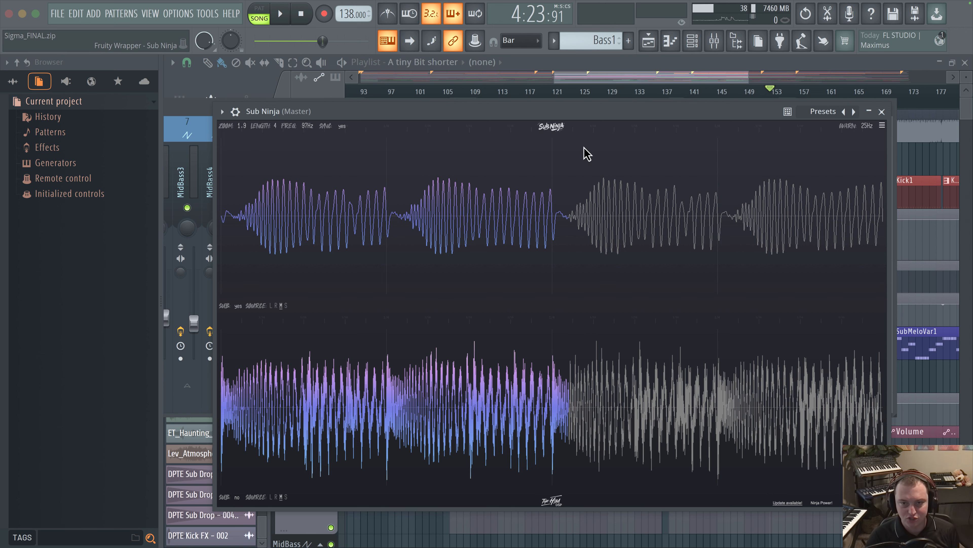
{"action": "scroll", "coordinate": [519, 213], "scroll_direction": "up", "scroll_amount": 5}
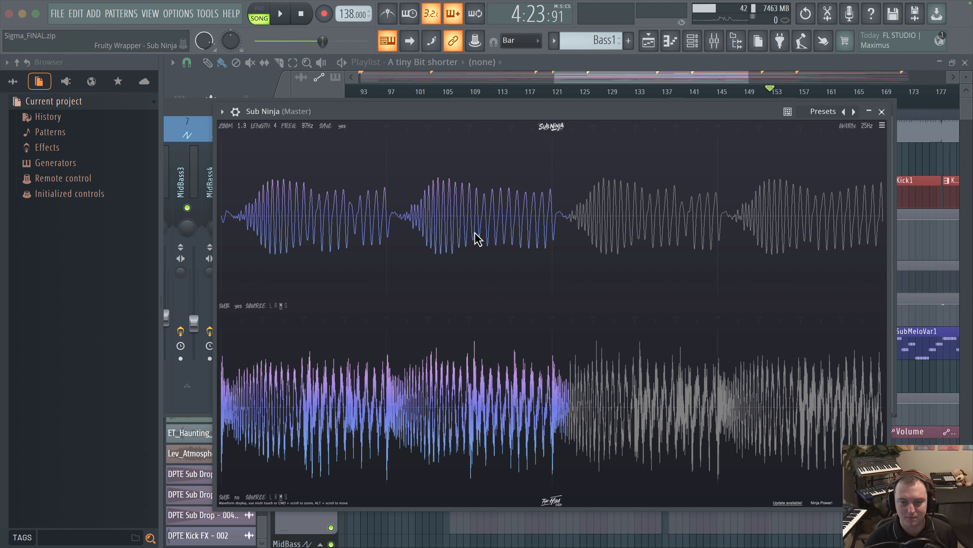
{"action": "mouse_move", "coordinate": [535, 122]}
{"action": "left_mouse_down"}
{"action": "mouse_move", "coordinate": [587, 122]}
{"action": "mouse_move", "coordinate": [522, 79]}
{"action": "mouse_move", "coordinate": [544, 122]}
{"action": "left_mouse_up"}
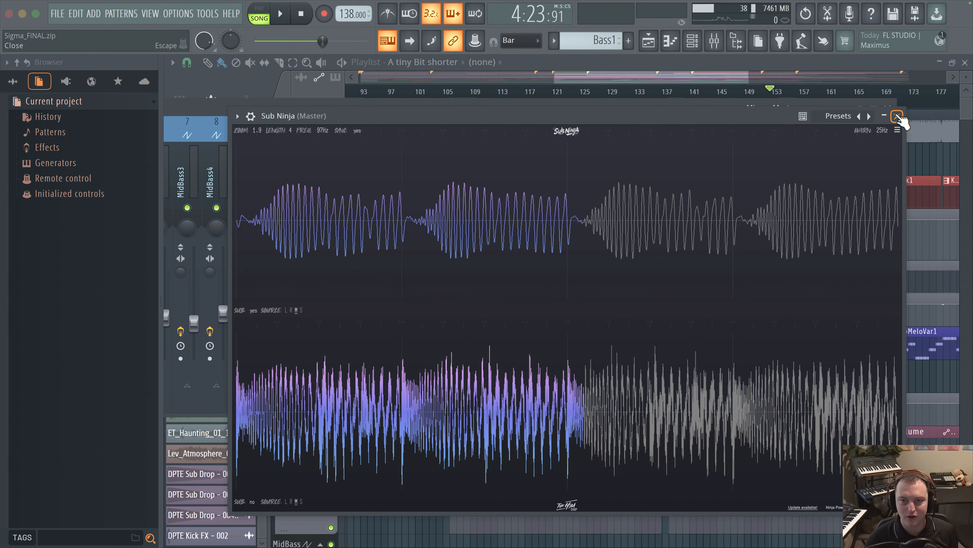
{"action": "left_click_drag", "start_coordinate": [755, 121], "coordinate": [786, 148]}
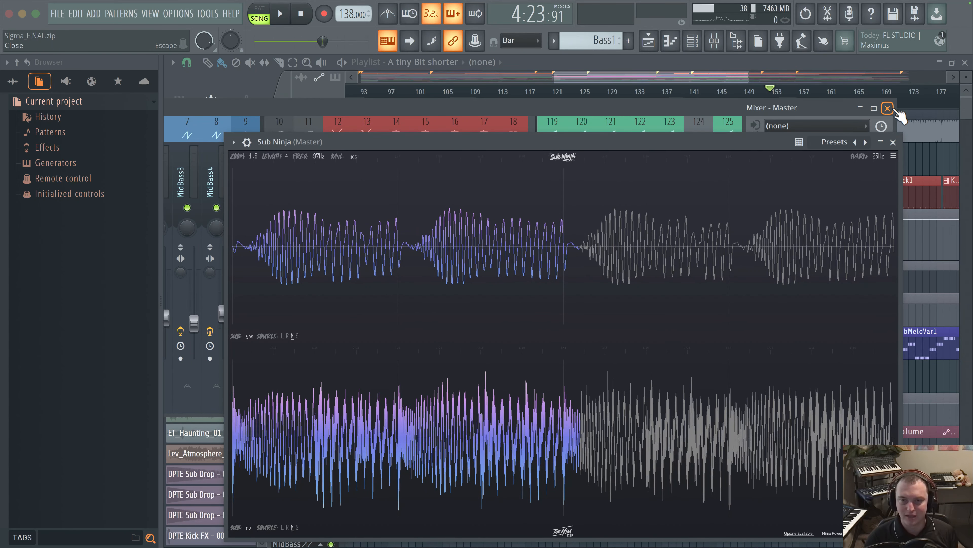
{"action": "left_click_drag", "start_coordinate": [665, 152], "coordinate": [633, 137]}
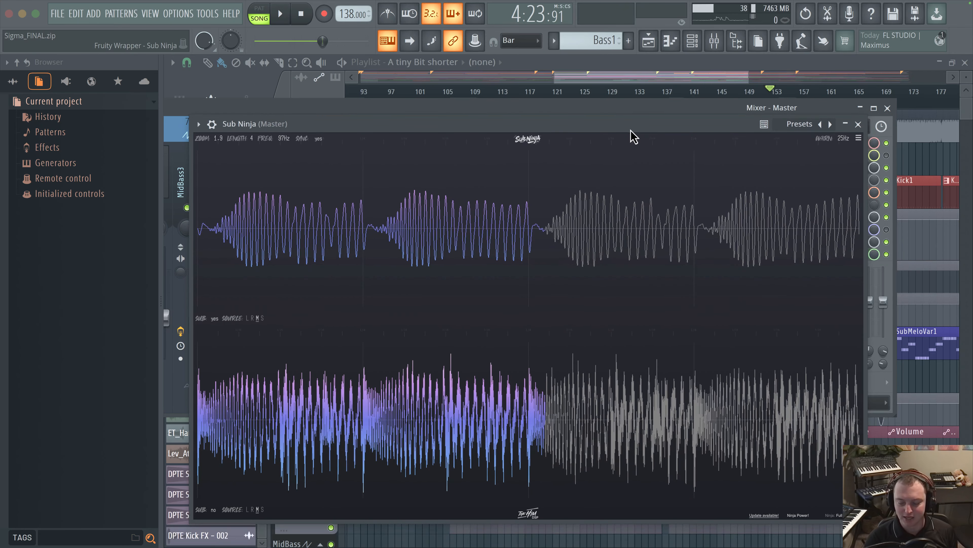